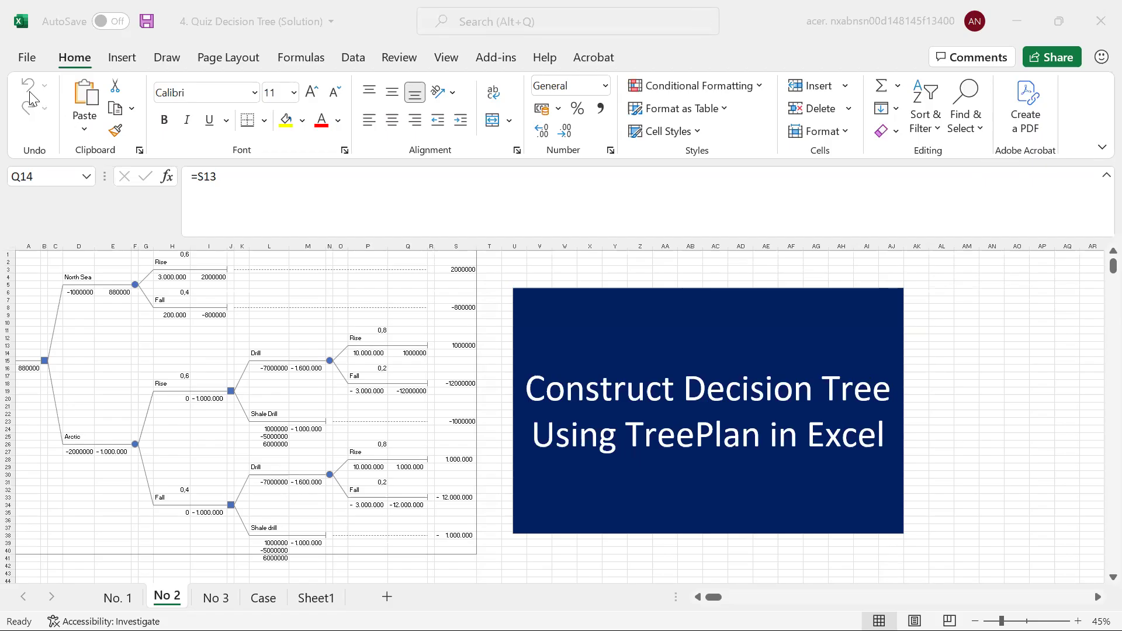
Switch to Sheet1 and enable the Bytreeplan Excel add-in.
{"action": "left_click", "coordinate": [316, 598]}
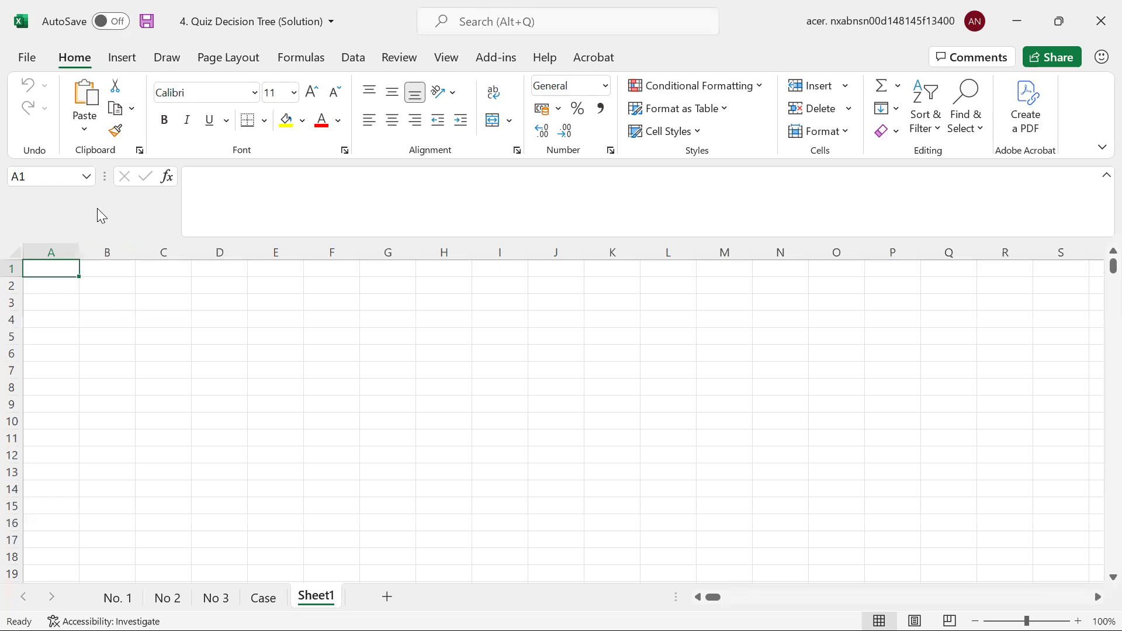
{"action": "left_click", "coordinate": [23, 61]}
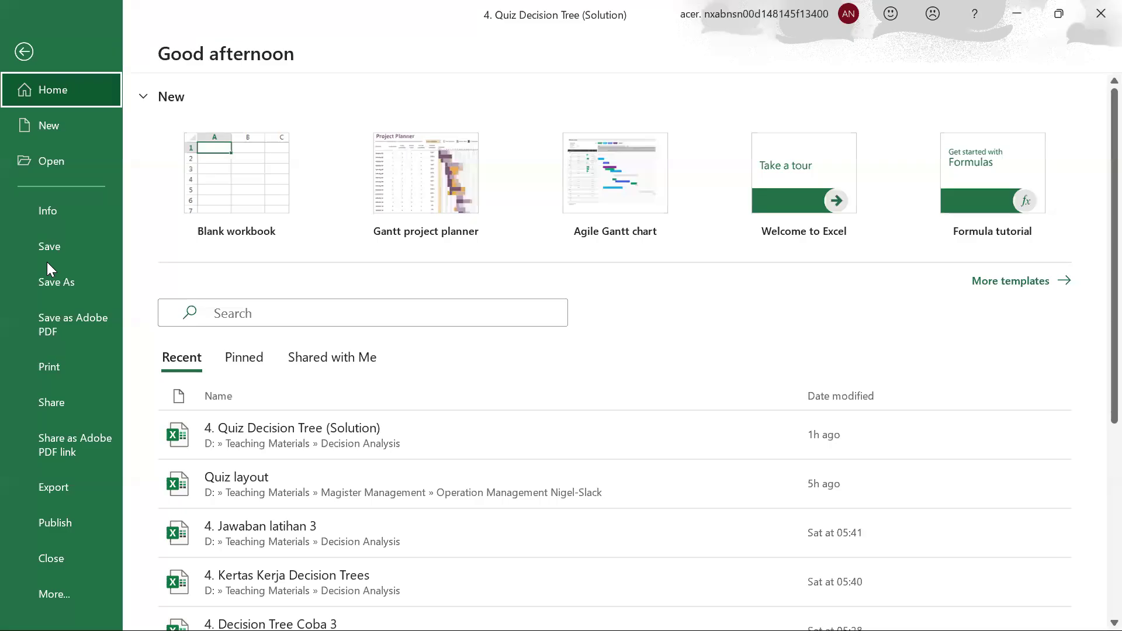
{"action": "left_click", "coordinate": [80, 591]}
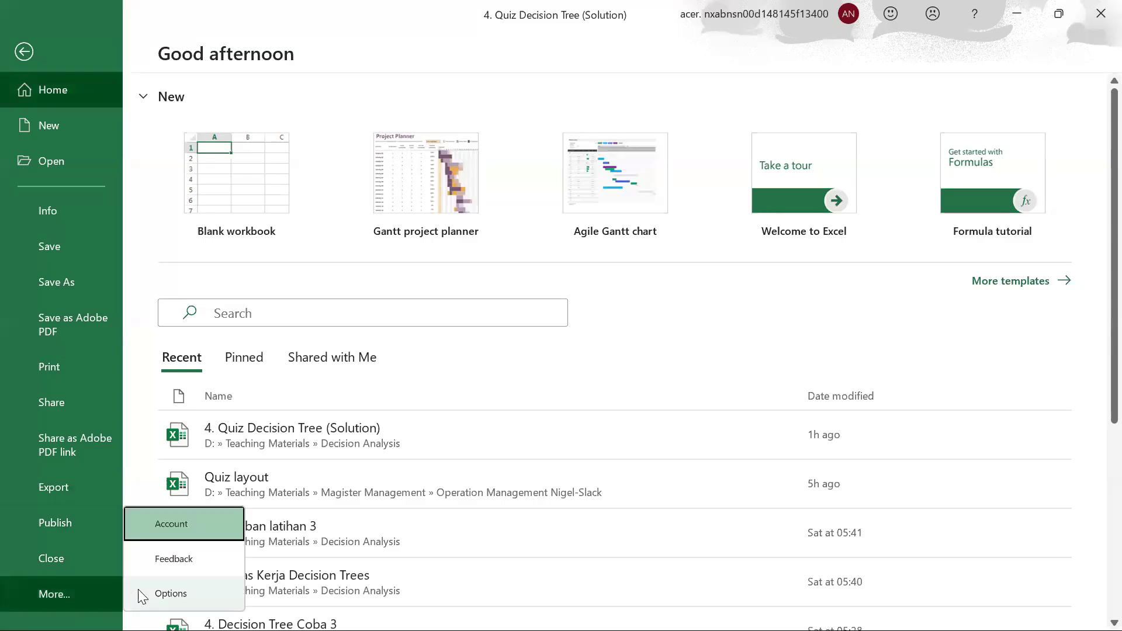
{"action": "left_click", "coordinate": [173, 594]}
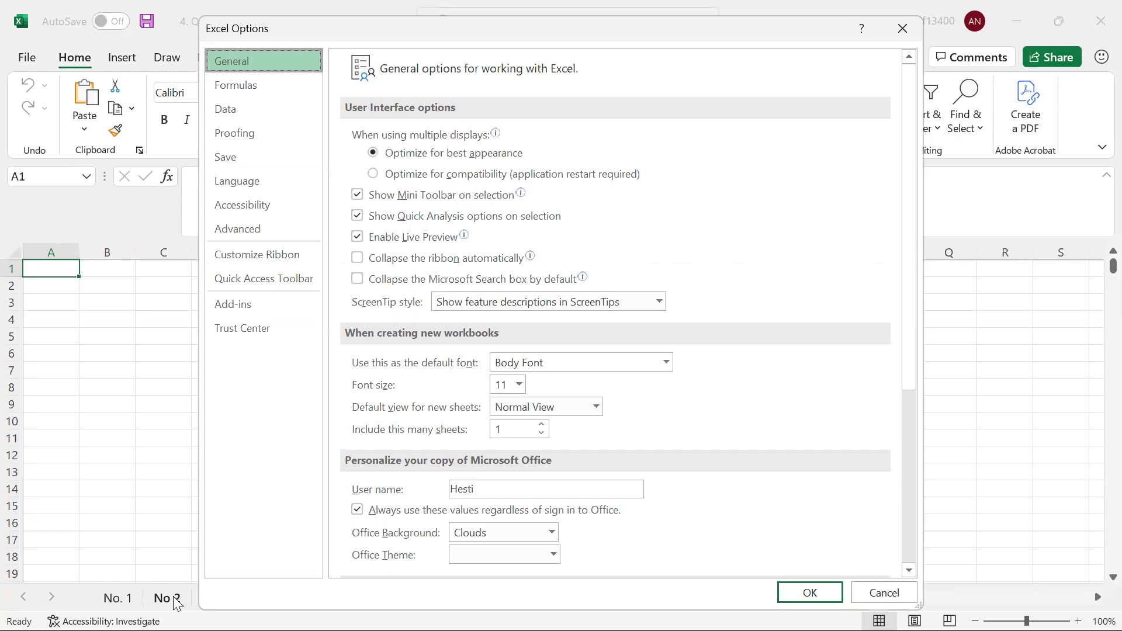
{"action": "left_click", "coordinate": [264, 306]}
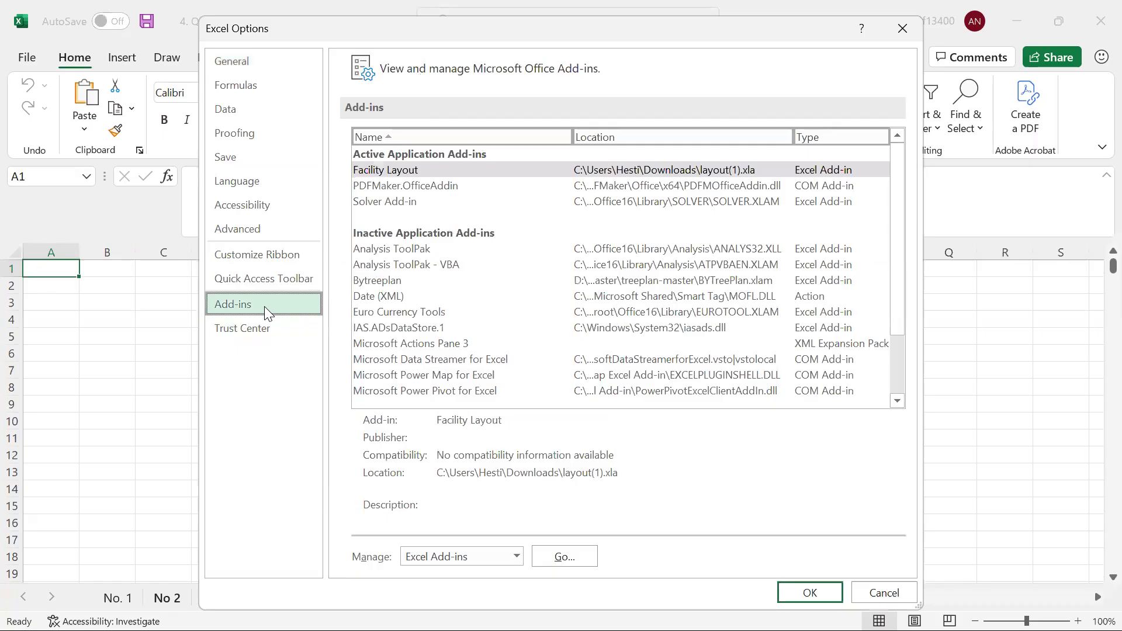
{"action": "left_click", "coordinate": [369, 281]}
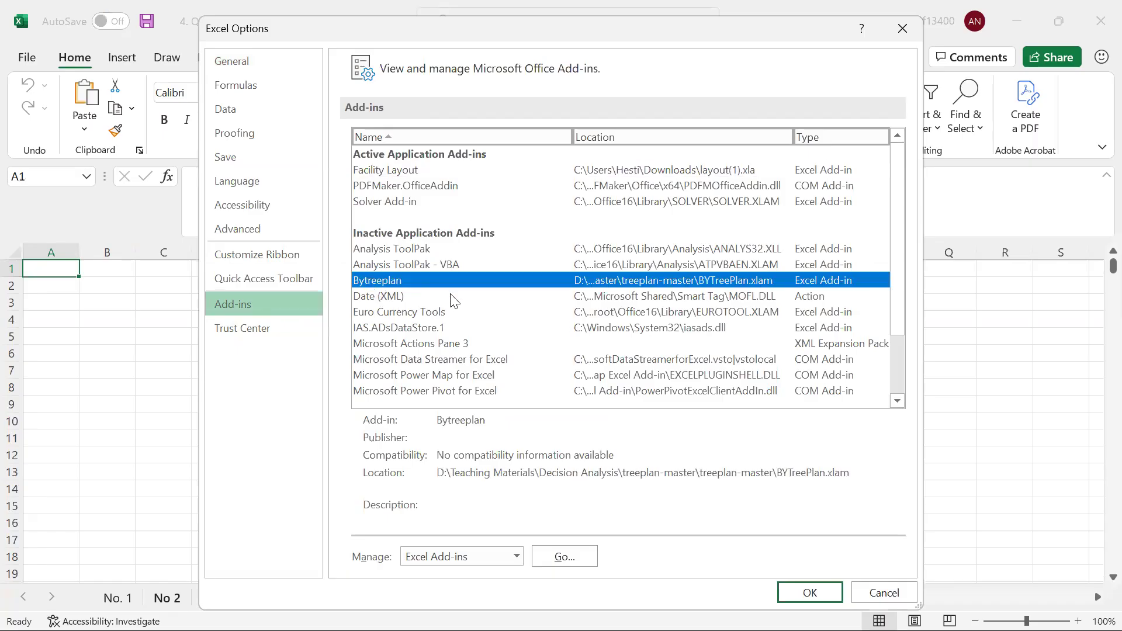
{"action": "left_click", "coordinate": [559, 558]}
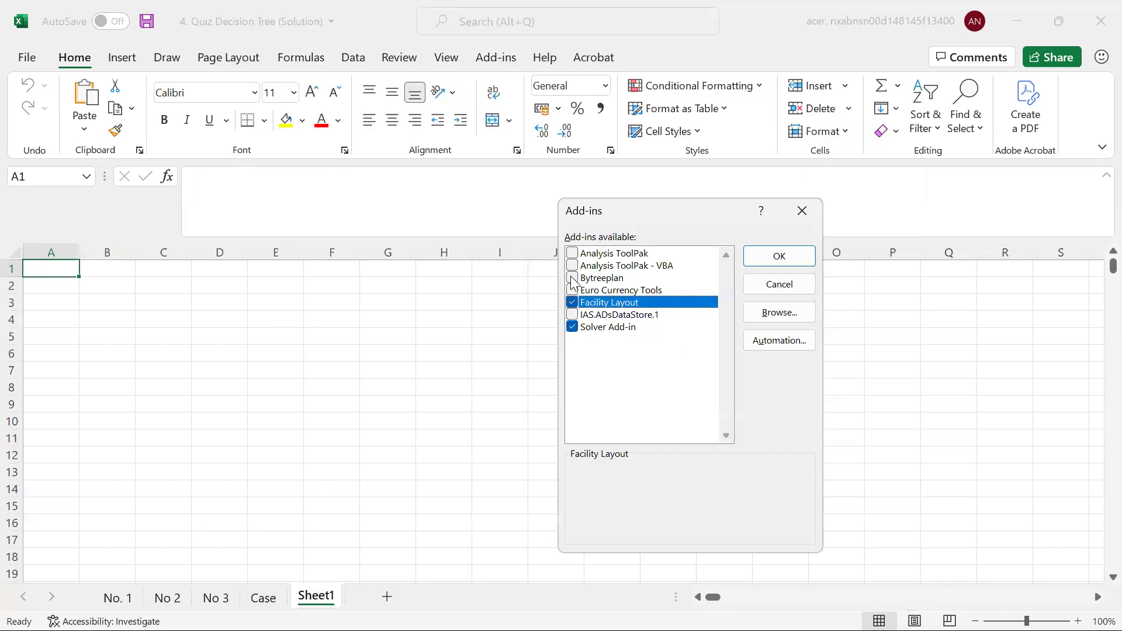
{"action": "left_click", "coordinate": [573, 279]}
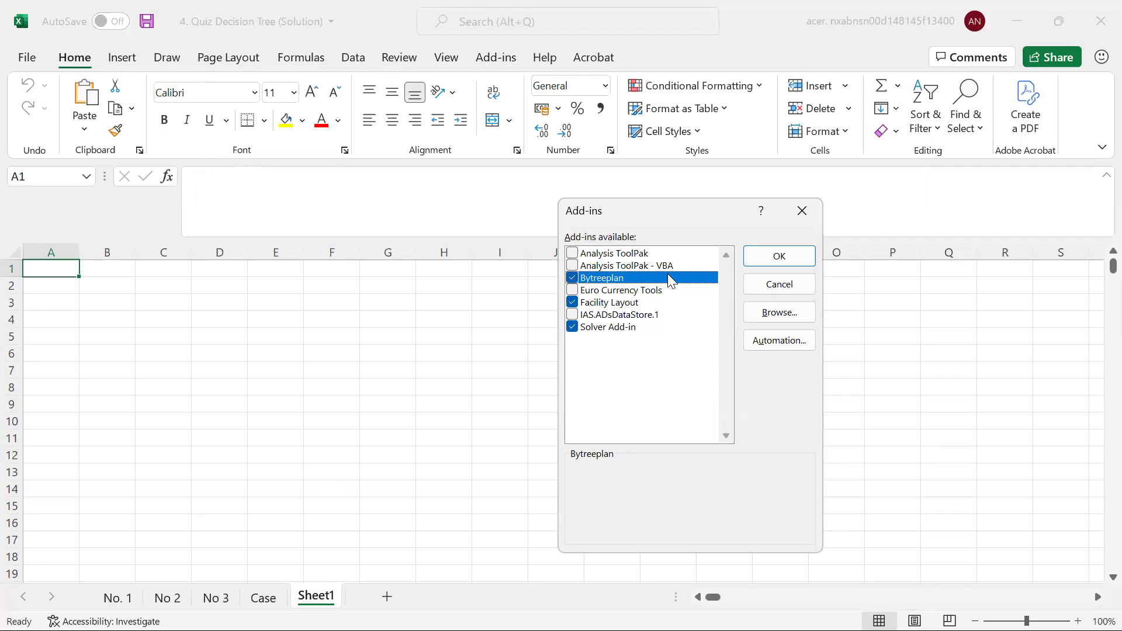
{"action": "left_click", "coordinate": [779, 262]}
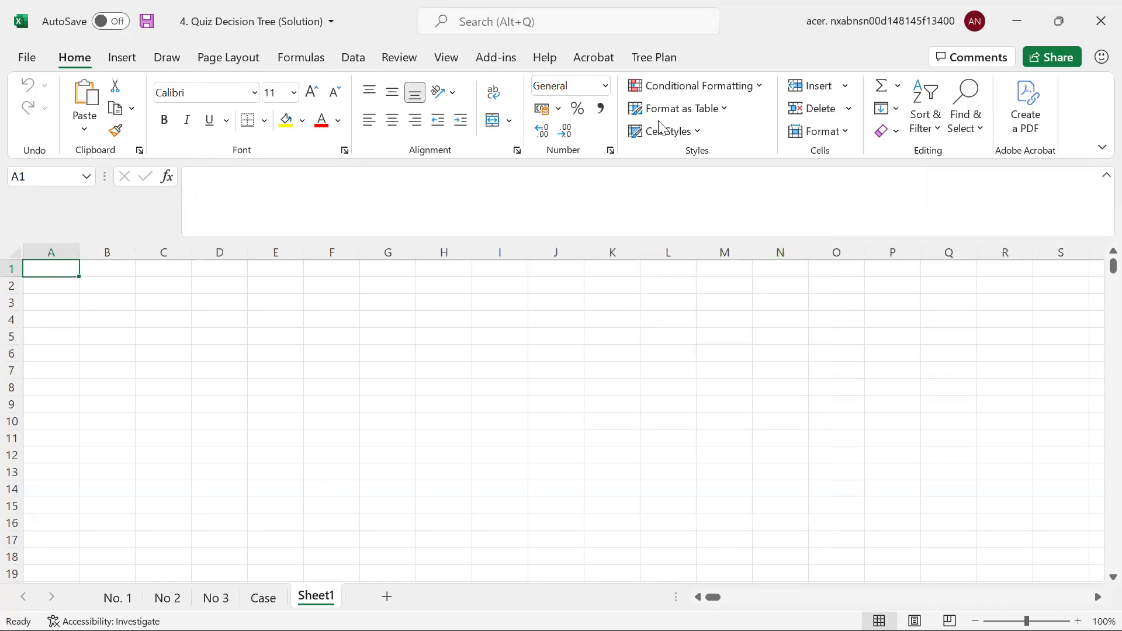
Read the oil company problem on the Case sheet and create a new Tree Plan decision tree with two branches at A1 of Sheet1.
{"action": "left_click", "coordinate": [667, 64]}
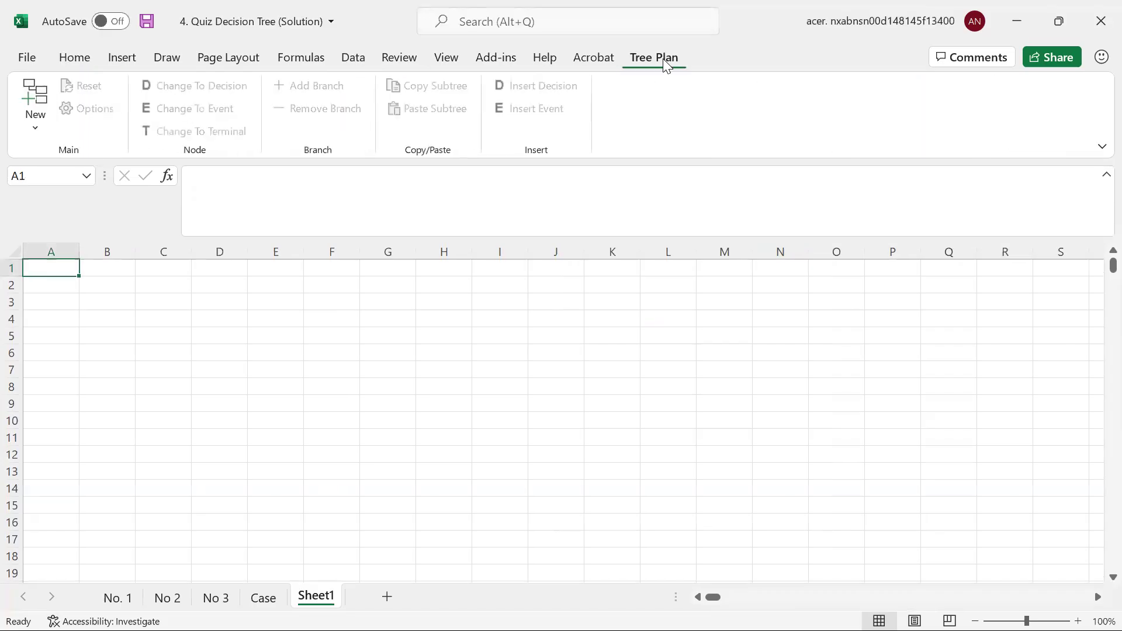
{"action": "left_click", "coordinate": [36, 134]}
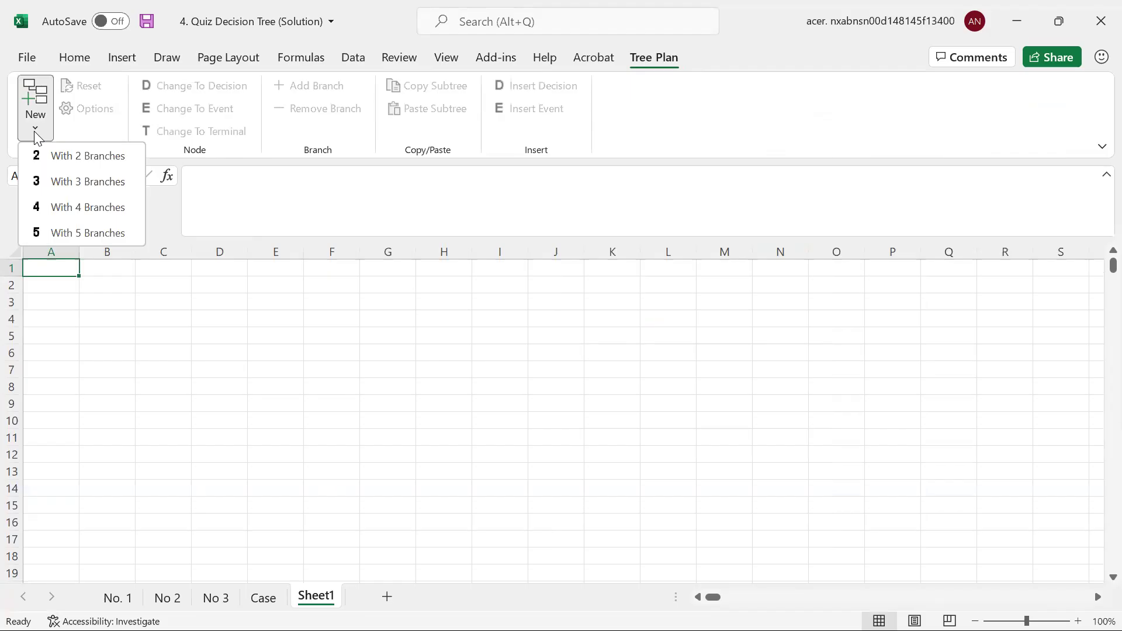
{"action": "left_click", "coordinate": [200, 388]}
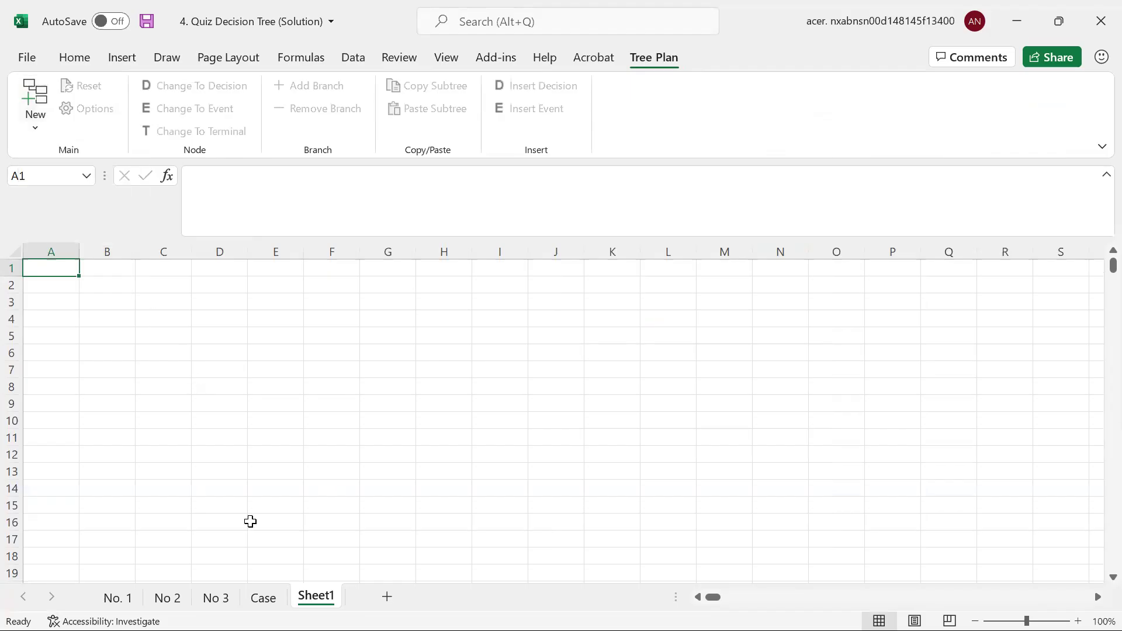
{"action": "left_click", "coordinate": [260, 598]}
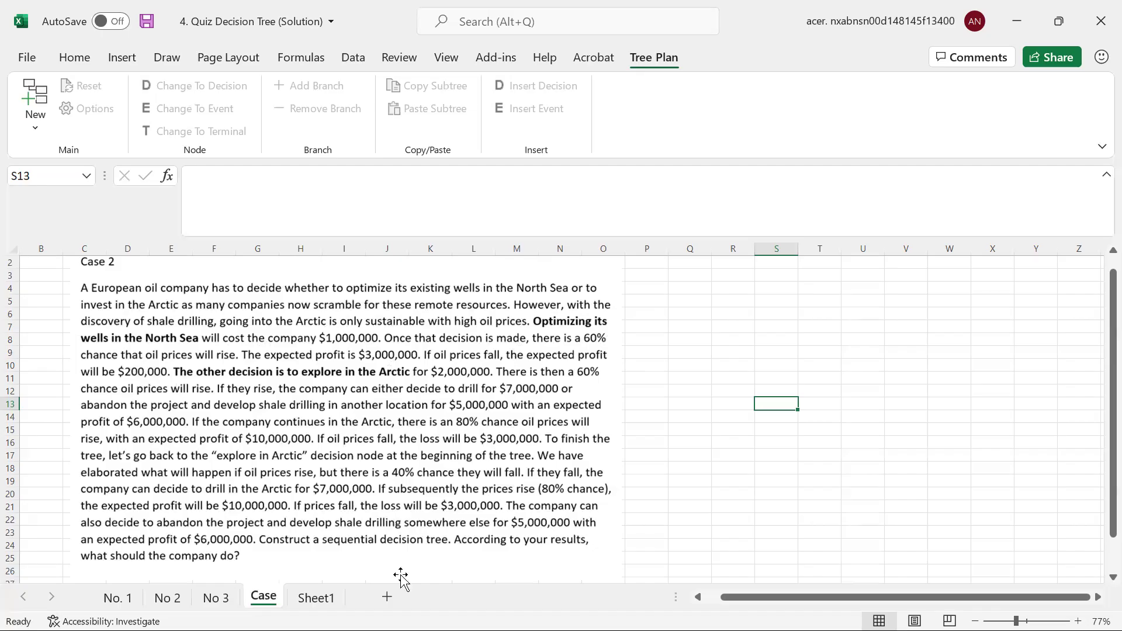
{"action": "left_click", "coordinate": [316, 598]}
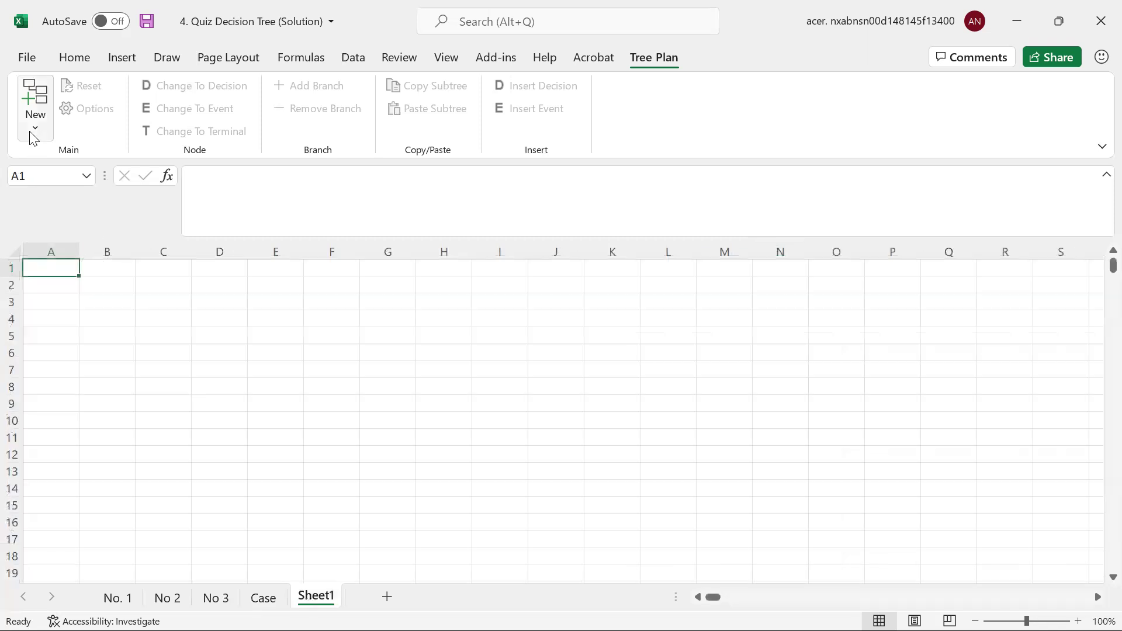
{"action": "left_click", "coordinate": [34, 129]}
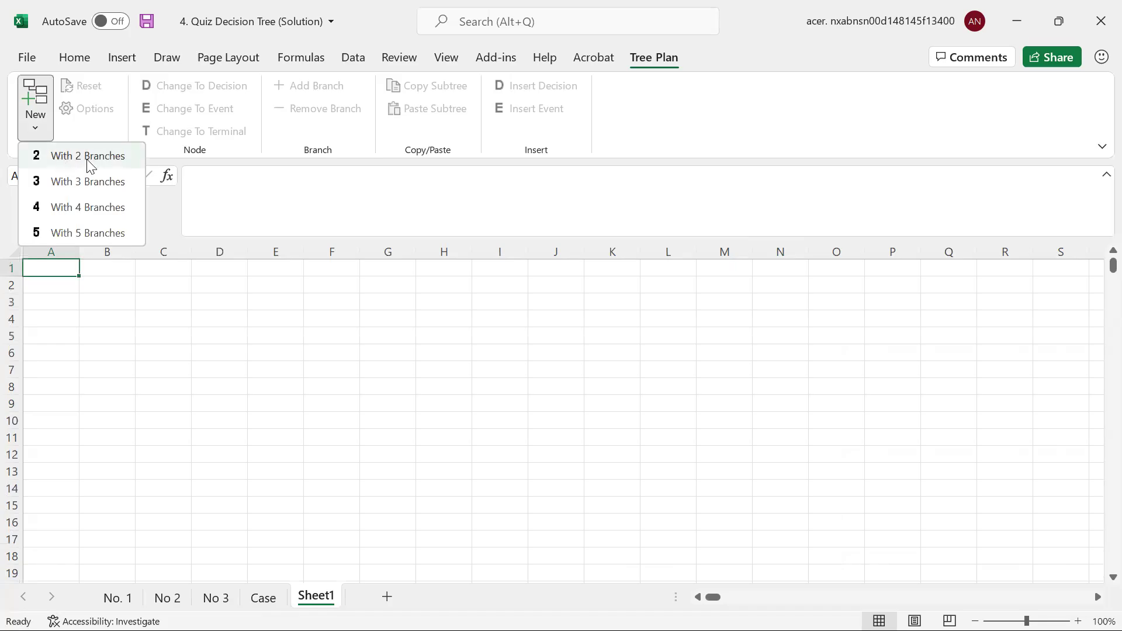
{"action": "left_click", "coordinate": [102, 161]}
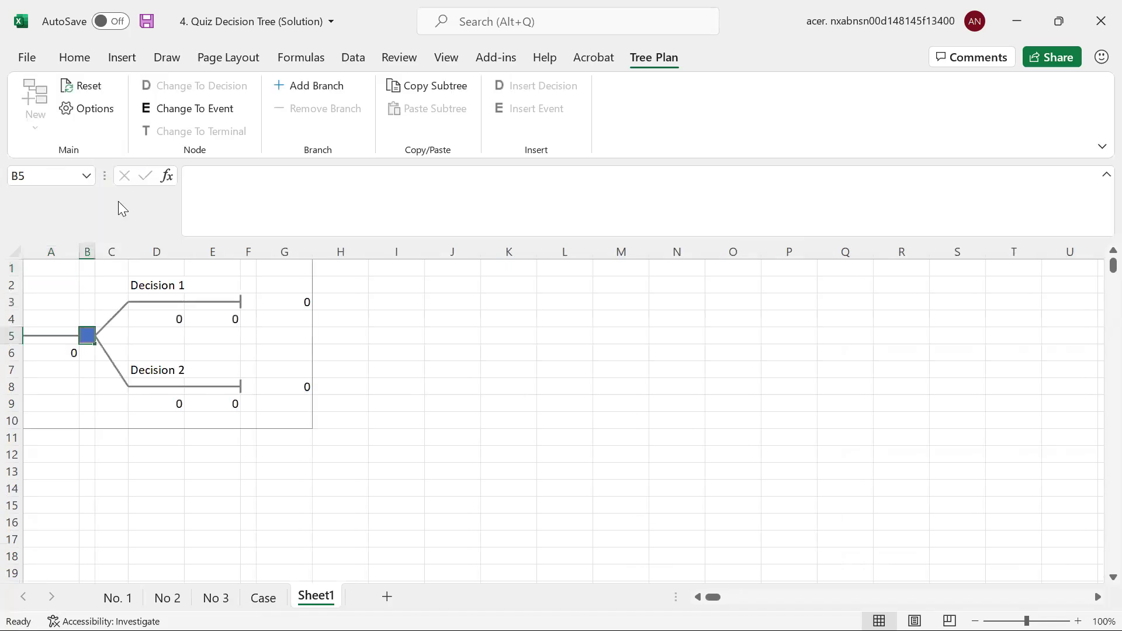
Name the upper decision branch North Sea in D2 and the lower one Arctic in D7.
{"action": "left_click", "coordinate": [139, 289]}
{"action": "type", "text": "No"}
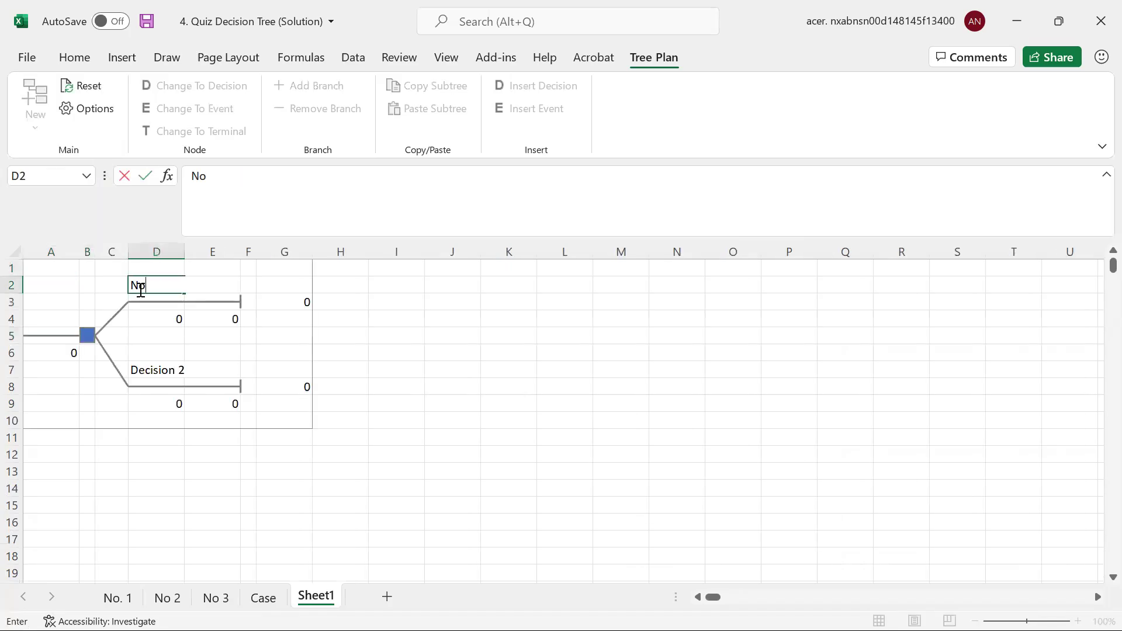
{"action": "type", "text": "rth Sea"}
{"action": "left_click", "coordinate": [147, 368]}
{"action": "type", "text": "A"}
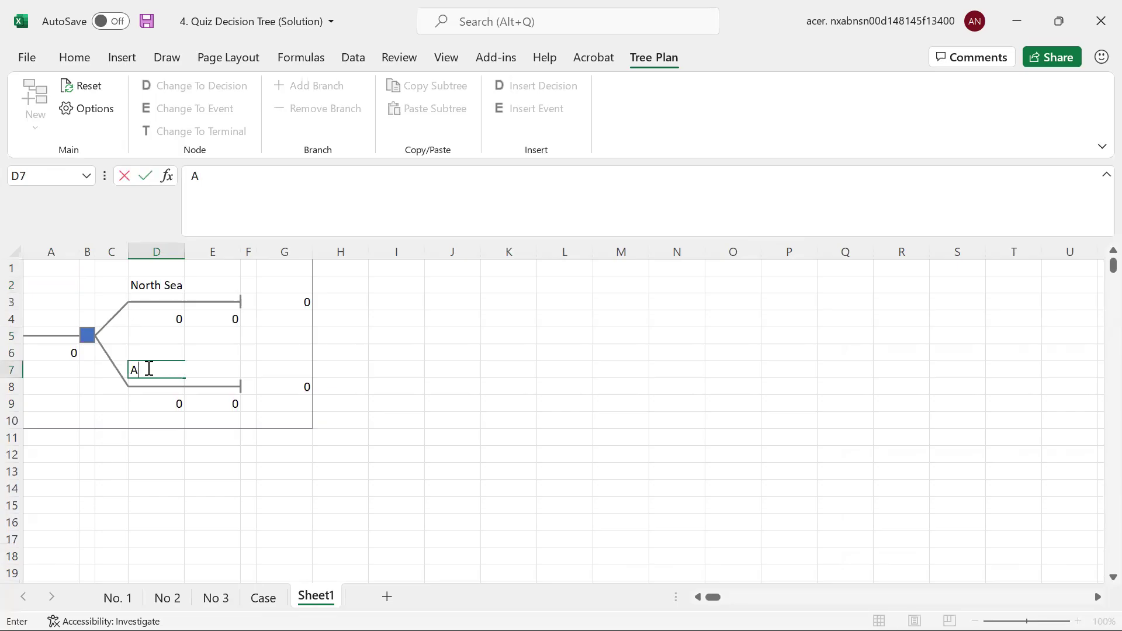
{"action": "type", "text": "rctic"}
{"action": "left_click", "coordinate": [227, 503]}
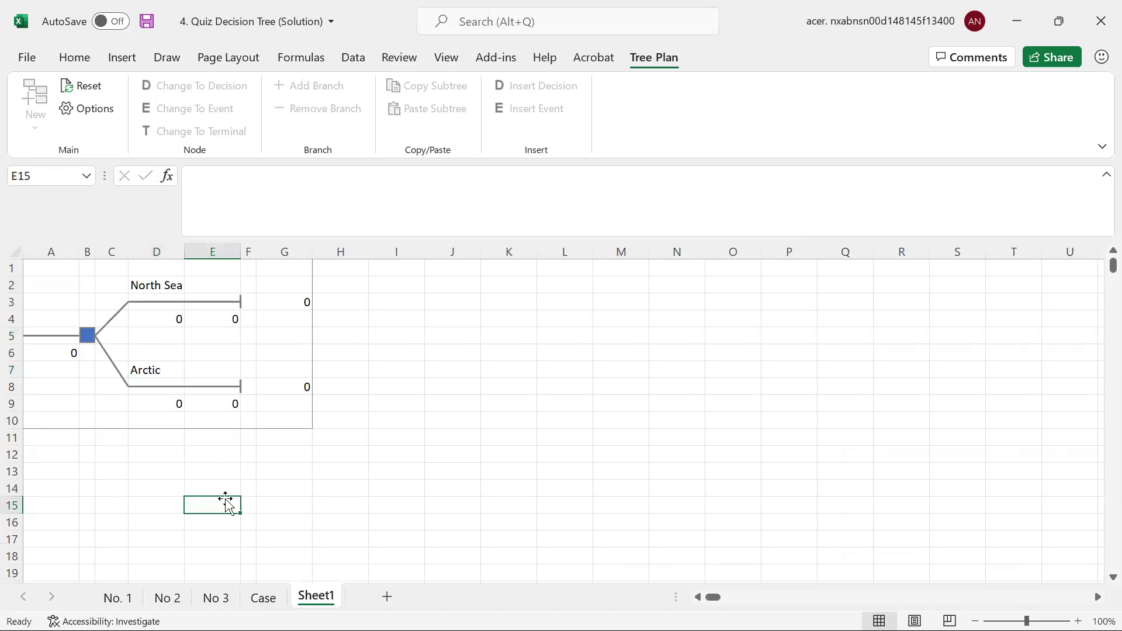
Enter -1000000 as the cash flow of the North Sea branch in D4.
{"action": "left_click", "coordinate": [159, 319]}
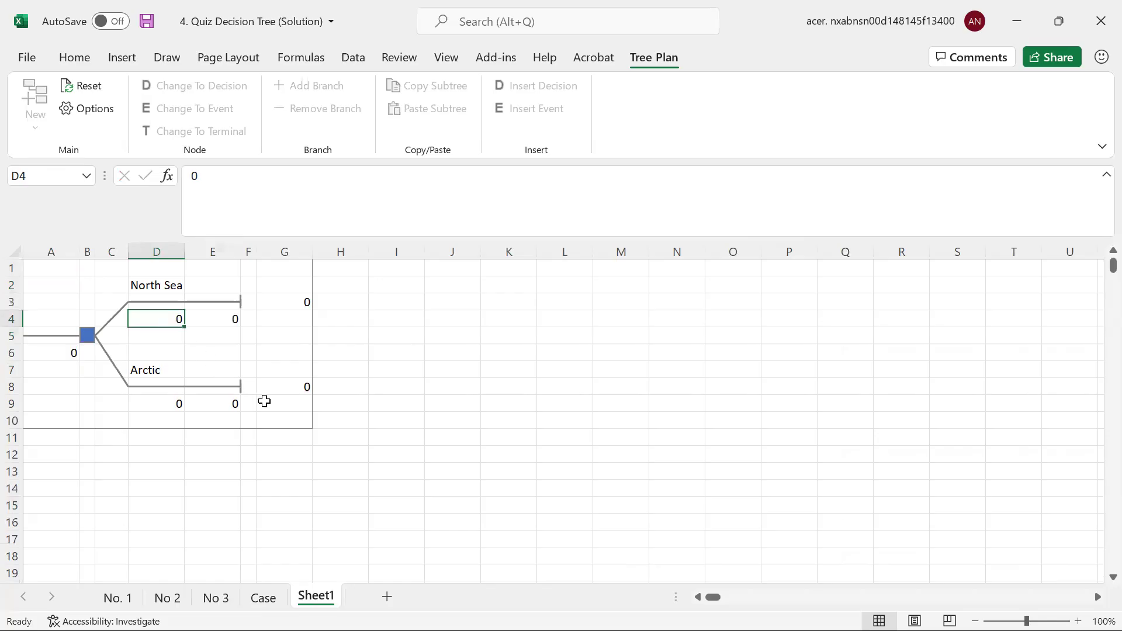
{"action": "type", "text": "-1000000"}
{"action": "key", "text": "Return"}
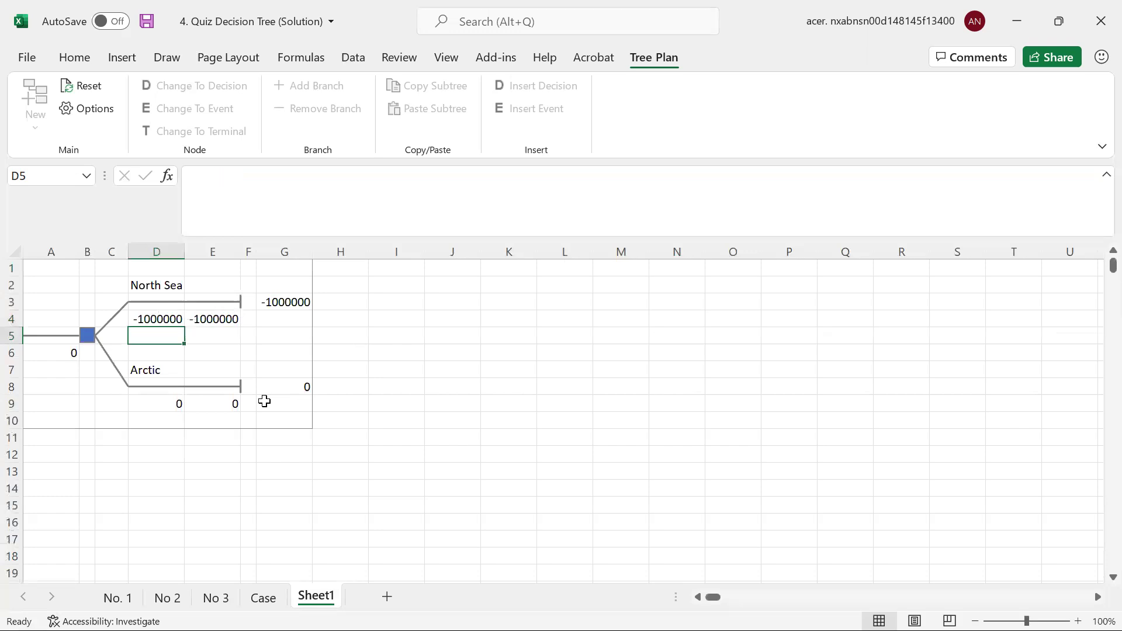
Check the North Sea outcomes on the Case sheet and change the North Sea branch's end node to an event with two branches.
{"action": "left_click", "coordinate": [264, 597]}
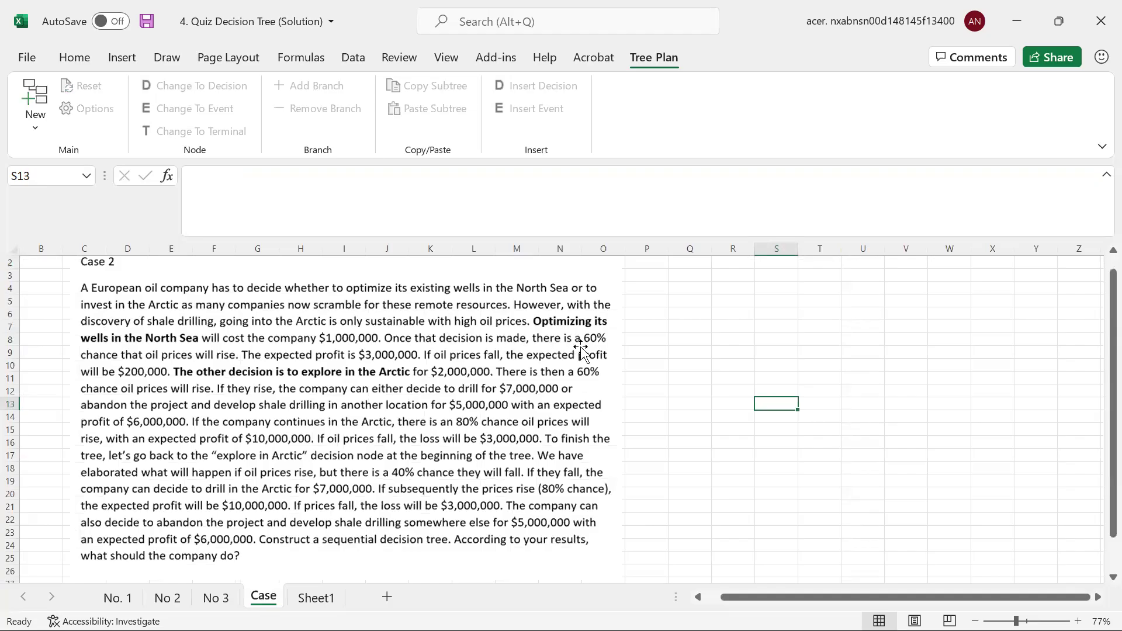
{"action": "left_click", "coordinate": [316, 598]}
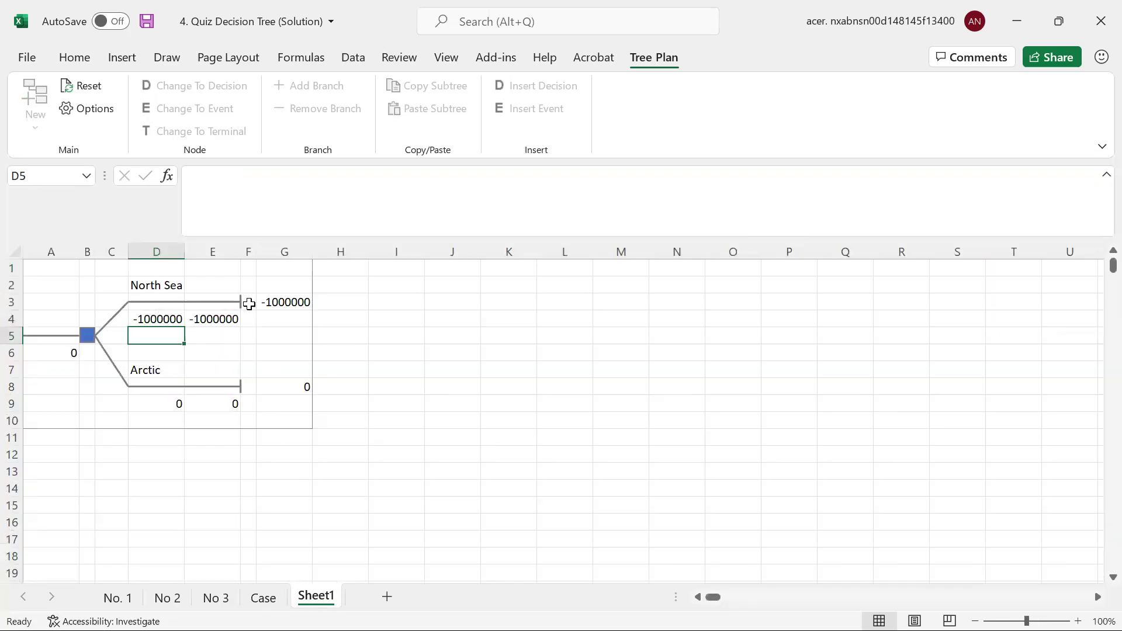
{"action": "left_click", "coordinate": [249, 304]}
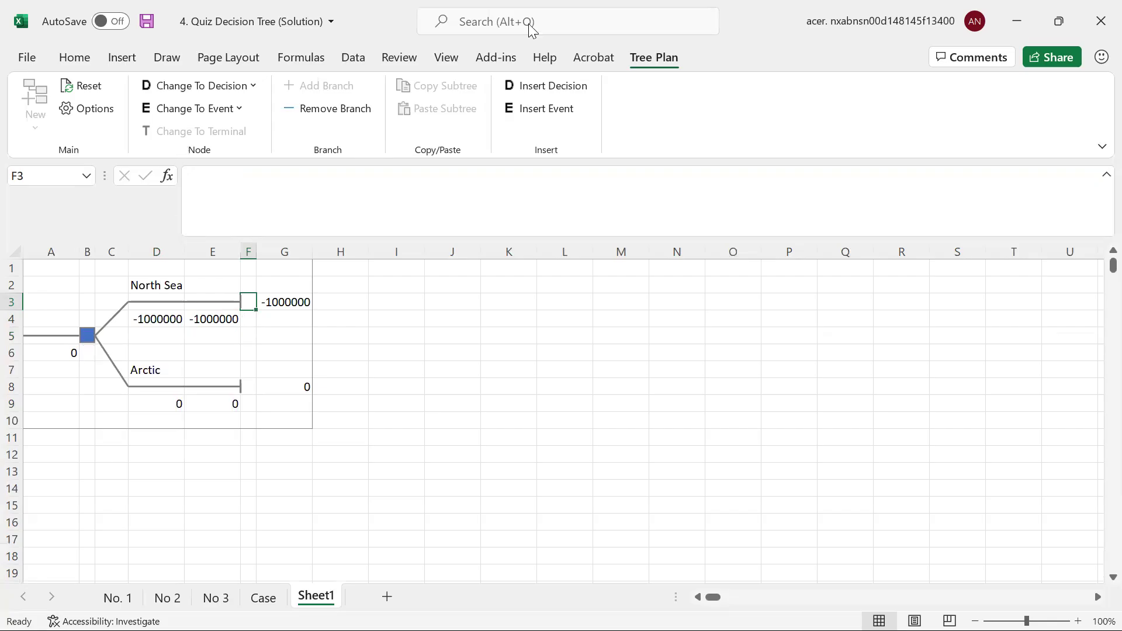
{"action": "left_click", "coordinate": [224, 116]}
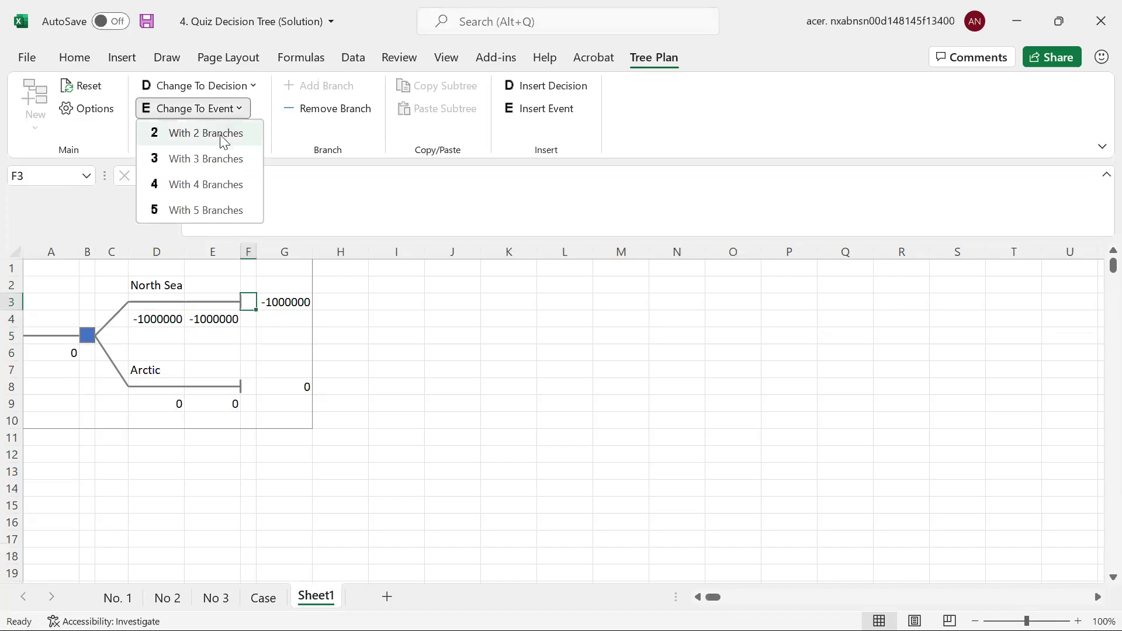
{"action": "left_click", "coordinate": [224, 133]}
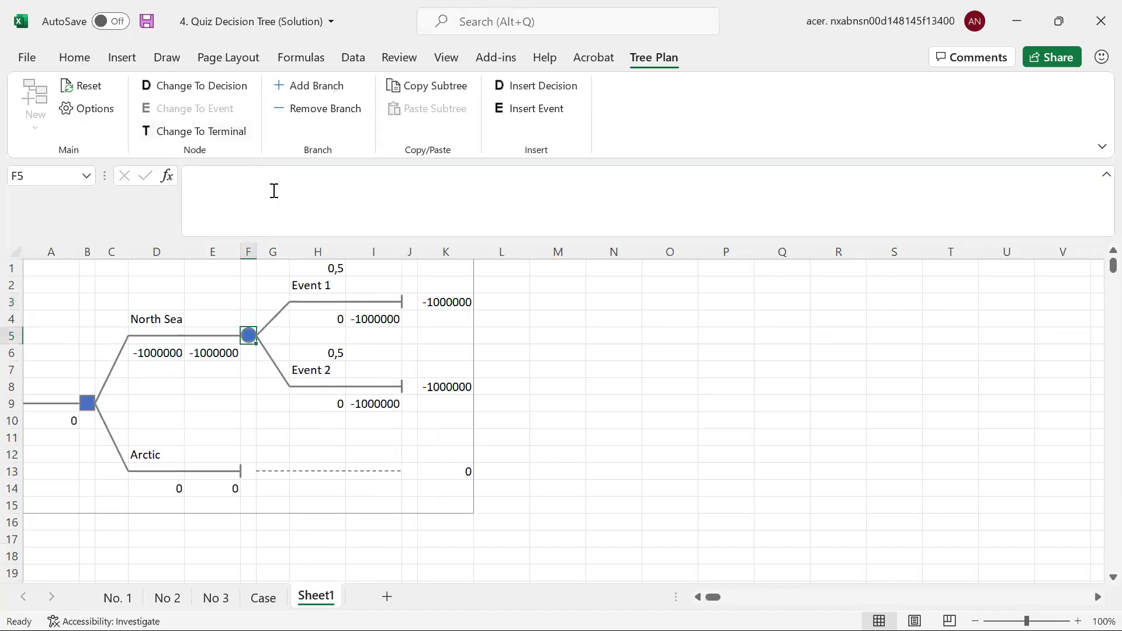
Name the two North Sea event branches Rise in H2 and Fall in H7.
{"action": "left_click", "coordinate": [313, 284]}
{"action": "type", "text": "Rise"}
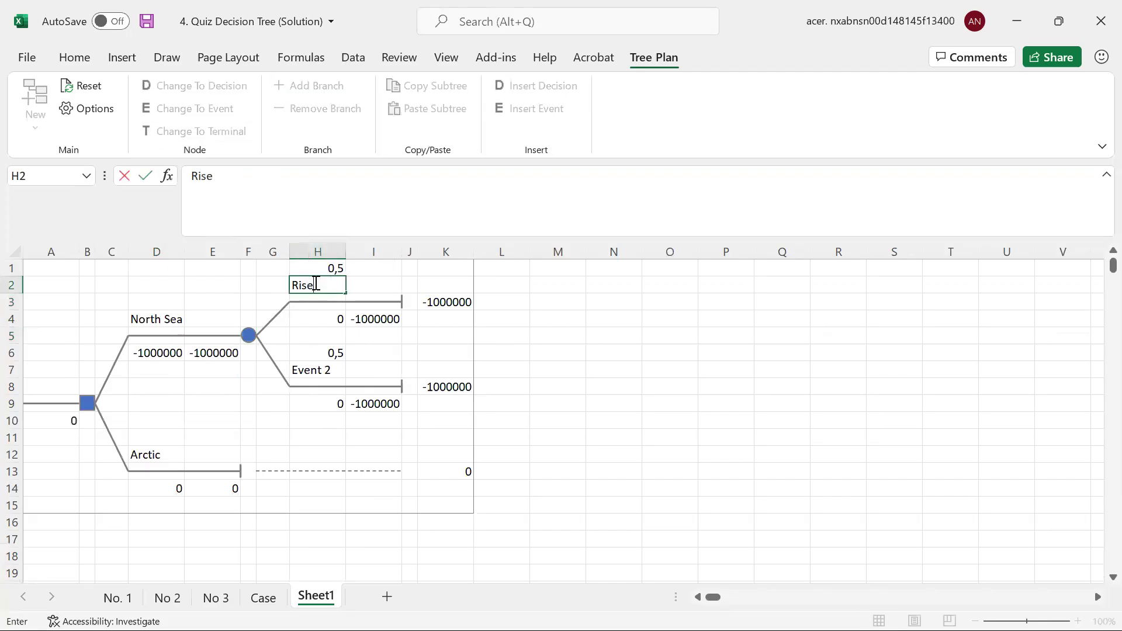
{"action": "left_click", "coordinate": [319, 366]}
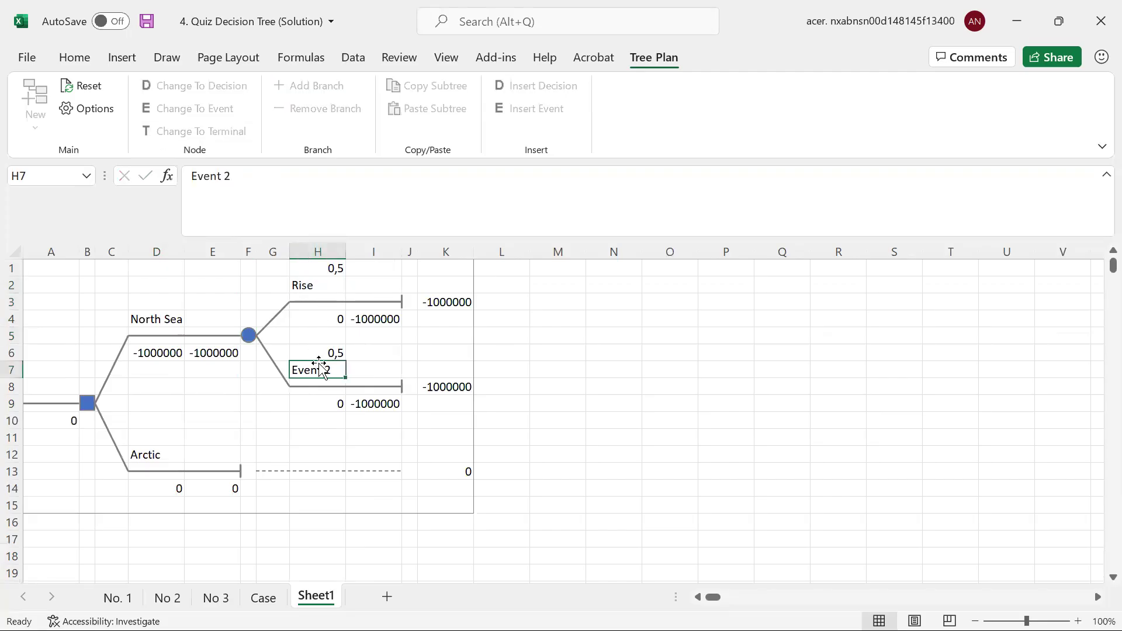
{"action": "type", "text": "Fall"}
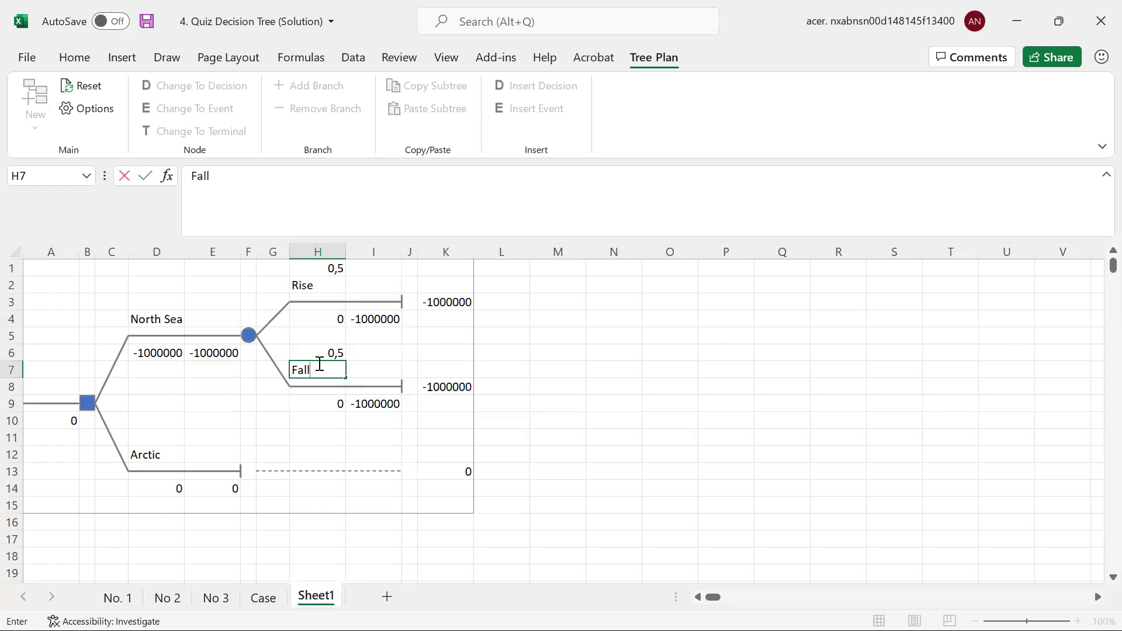
Set the North Sea branch probabilities to 0,6 for Rise and 0,4 for Fall.
{"action": "left_click", "coordinate": [326, 273]}
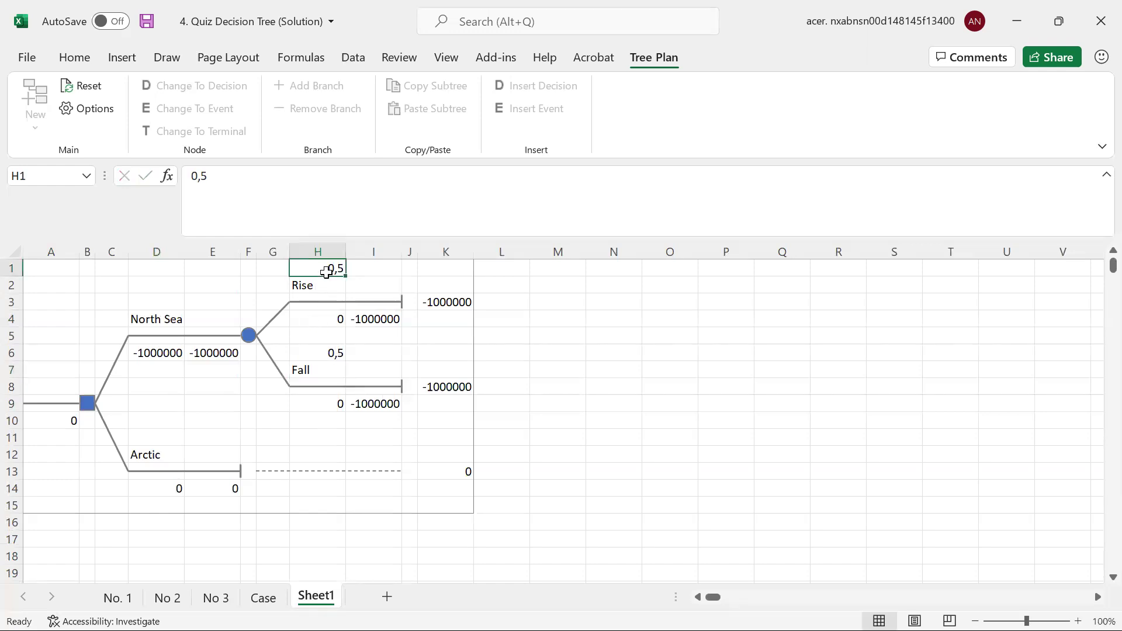
{"action": "type", "text": "0,6"}
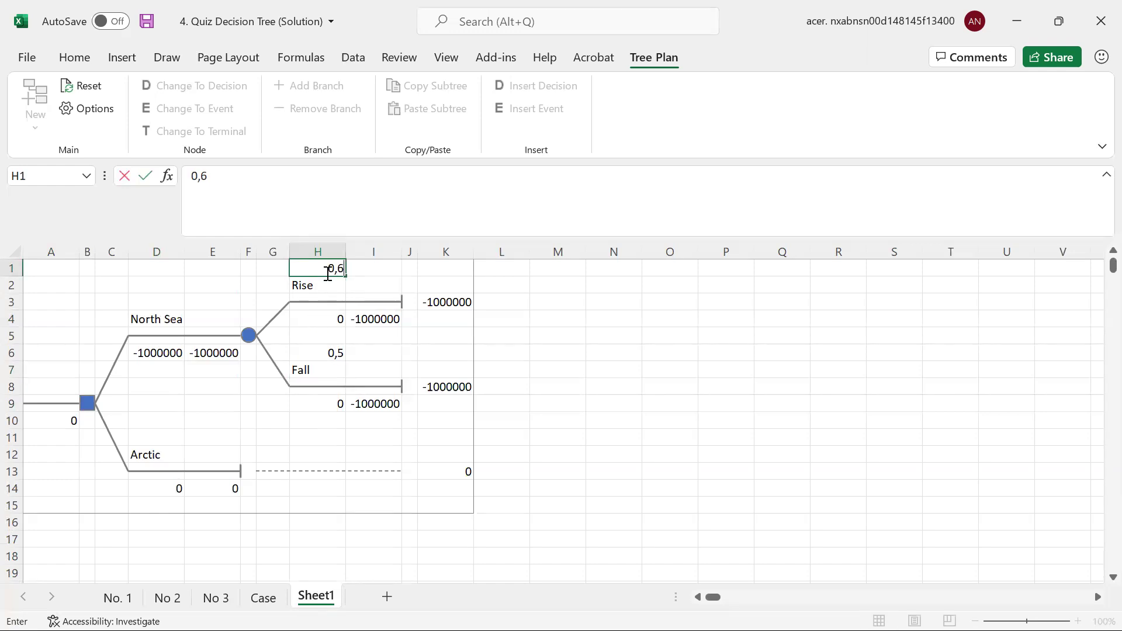
{"action": "left_click", "coordinate": [323, 353]}
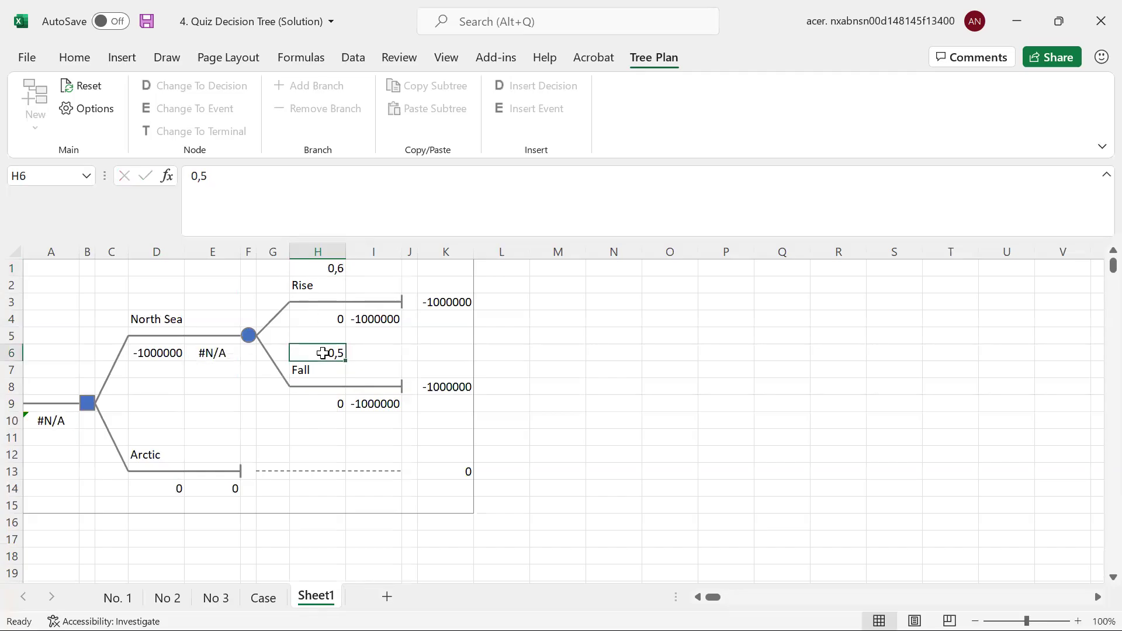
{"action": "type", "text": "0,4"}
{"action": "key", "text": "Return"}
{"action": "left_click", "coordinate": [328, 439]}
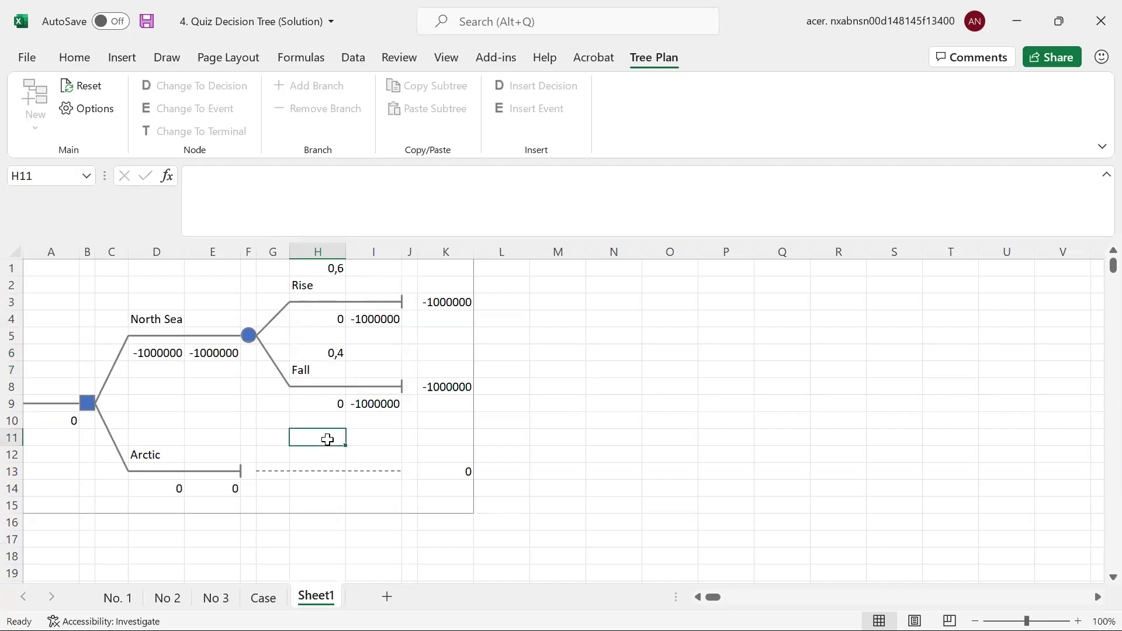
Consult the Case sheet and enter the North Sea cash flows: 3000000 for Rise in H4 and 200000 for Fall in H9.
{"action": "left_click", "coordinate": [271, 595]}
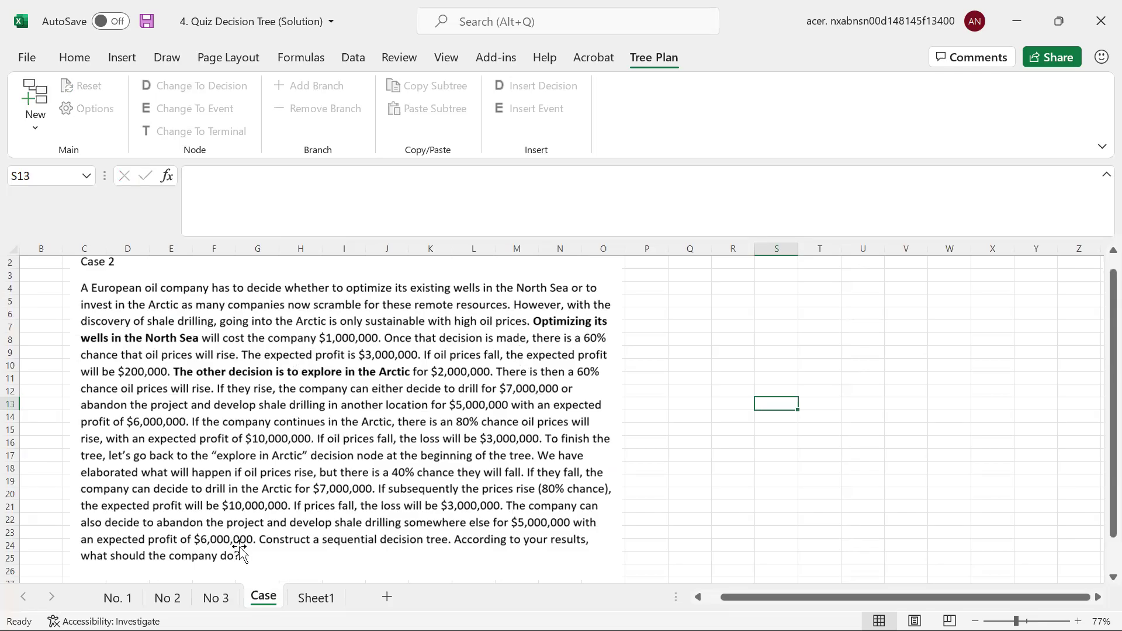
{"action": "left_click", "coordinate": [315, 597]}
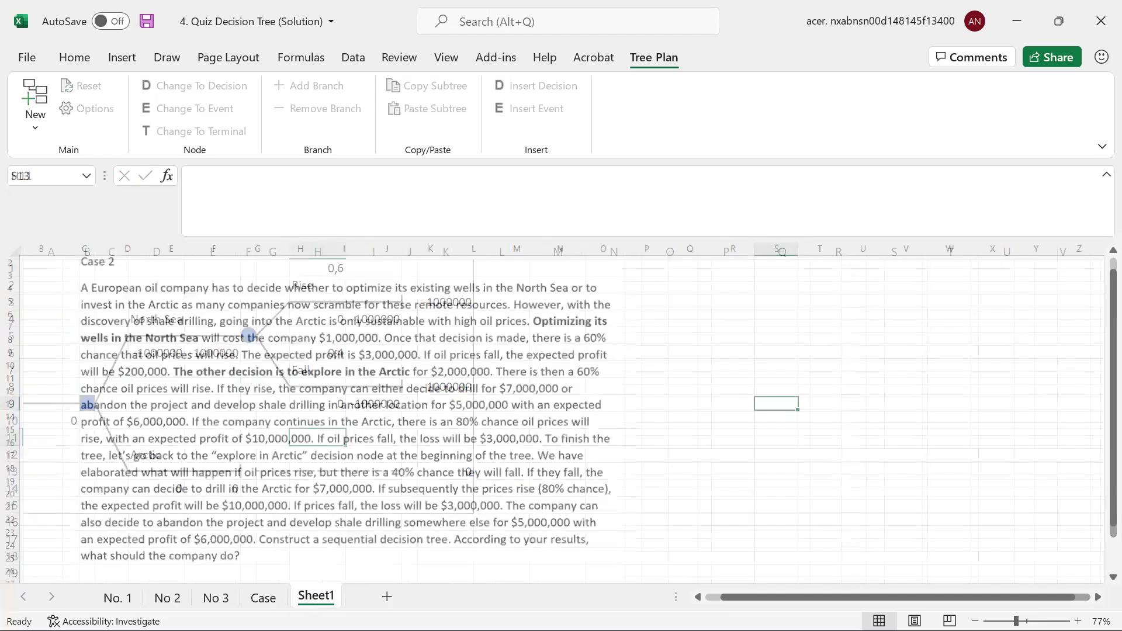
{"action": "left_click", "coordinate": [308, 319]}
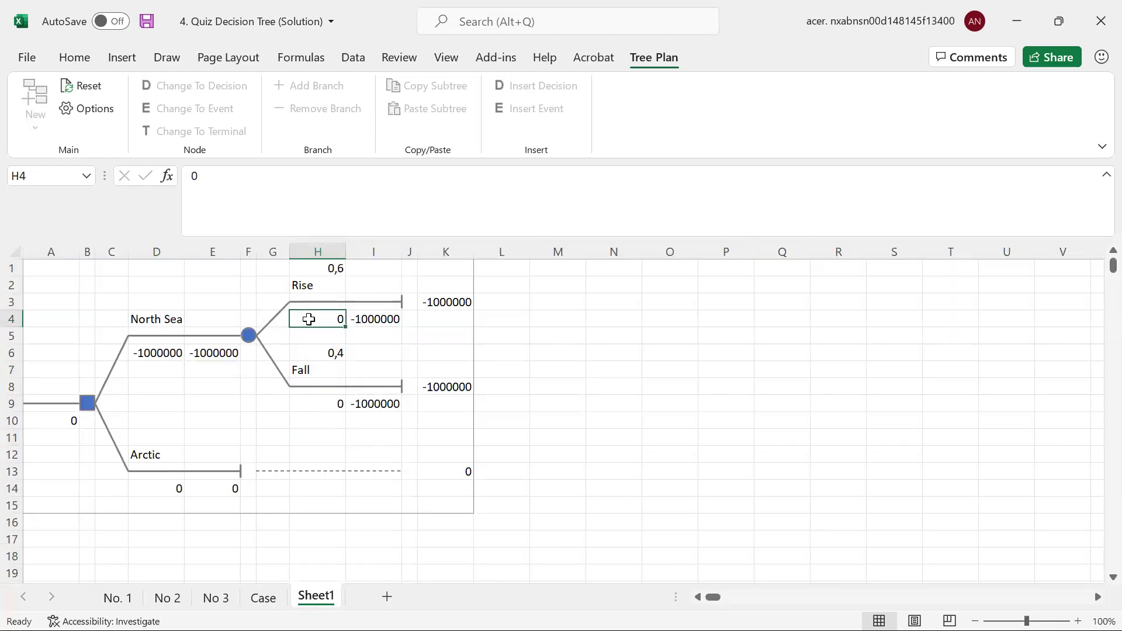
{"action": "type", "text": "3000000"}
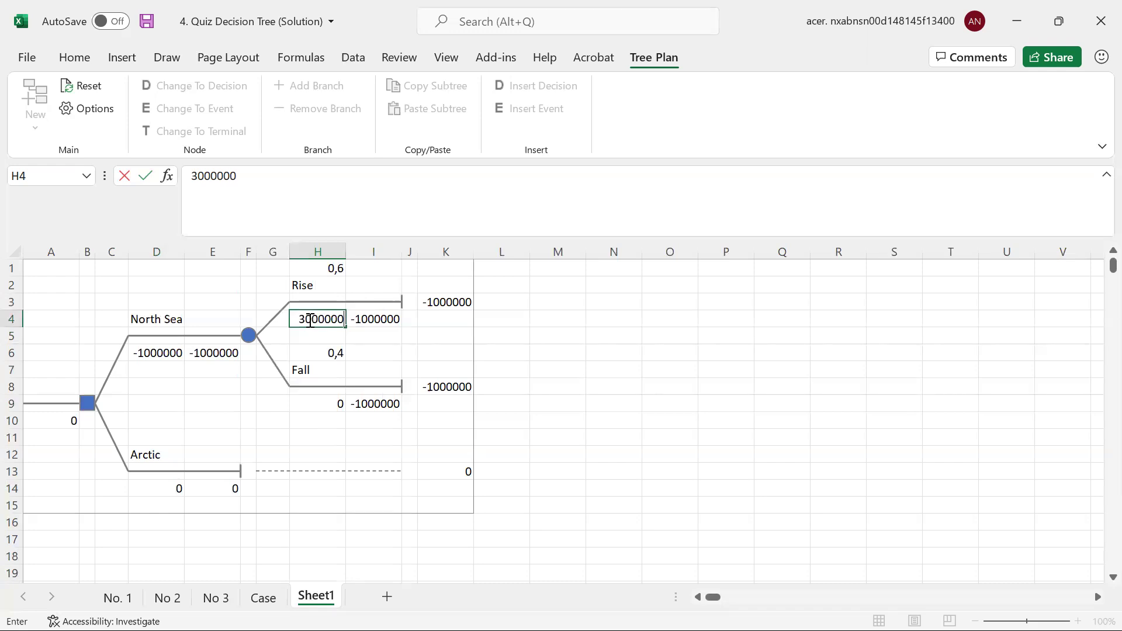
{"action": "key", "text": "Return"}
{"action": "left_click", "coordinate": [316, 403]}
{"action": "type", "text": "2"}
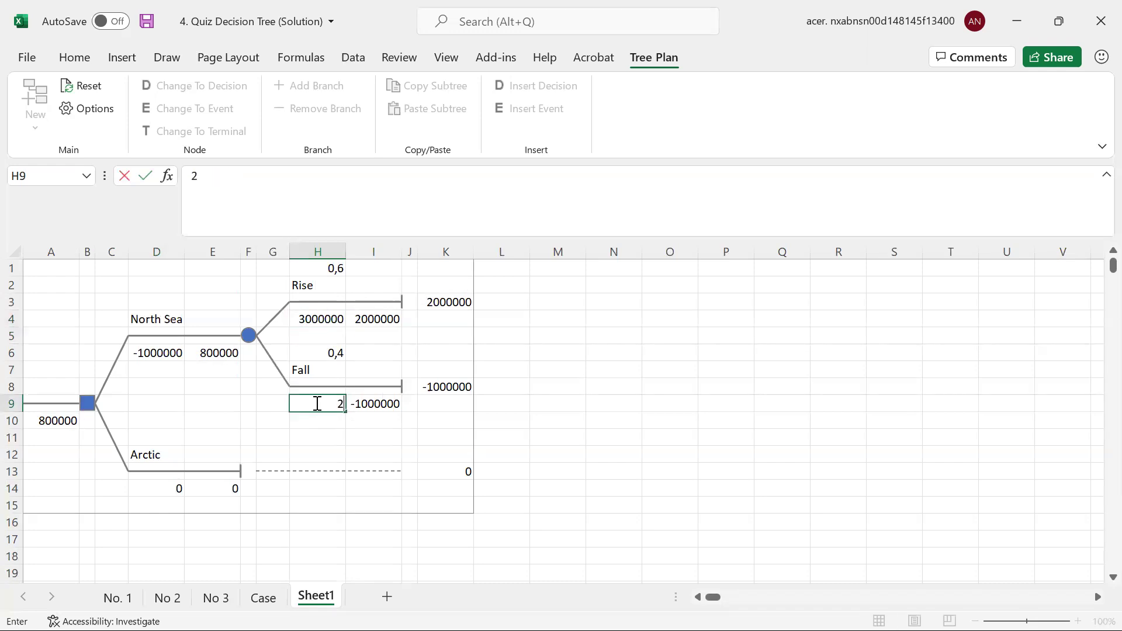
{"action": "type", "text": "00000"}
{"action": "key", "text": "Return"}
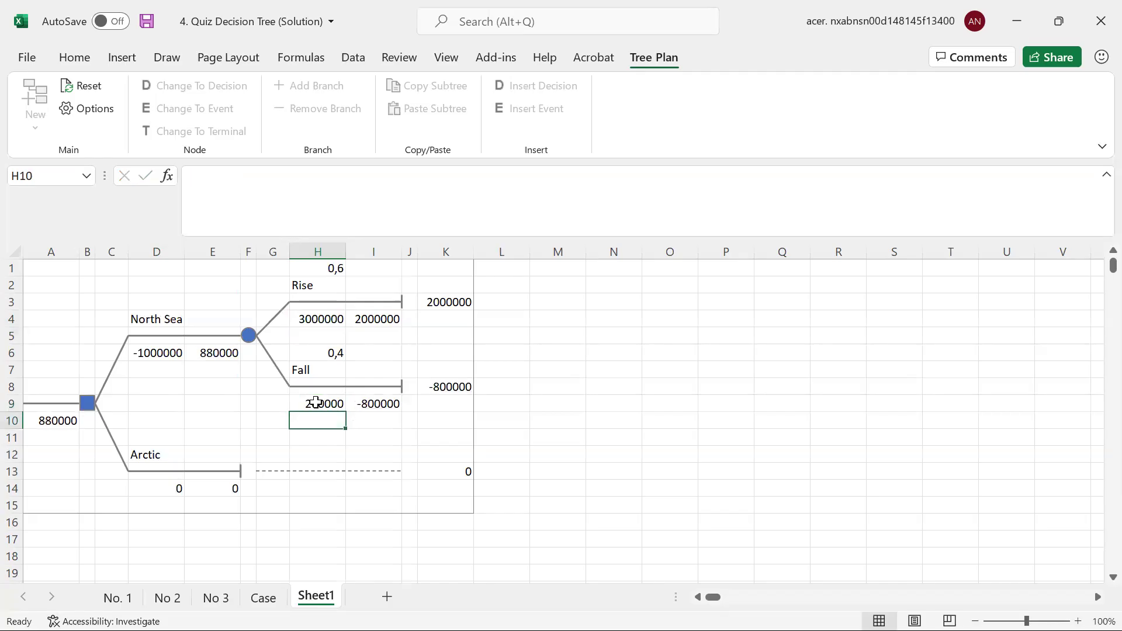
Check the Arctic exploration cost on the Case sheet and enter -2000000 as the Arctic branch's cash flow in D14.
{"action": "left_click", "coordinate": [263, 597]}
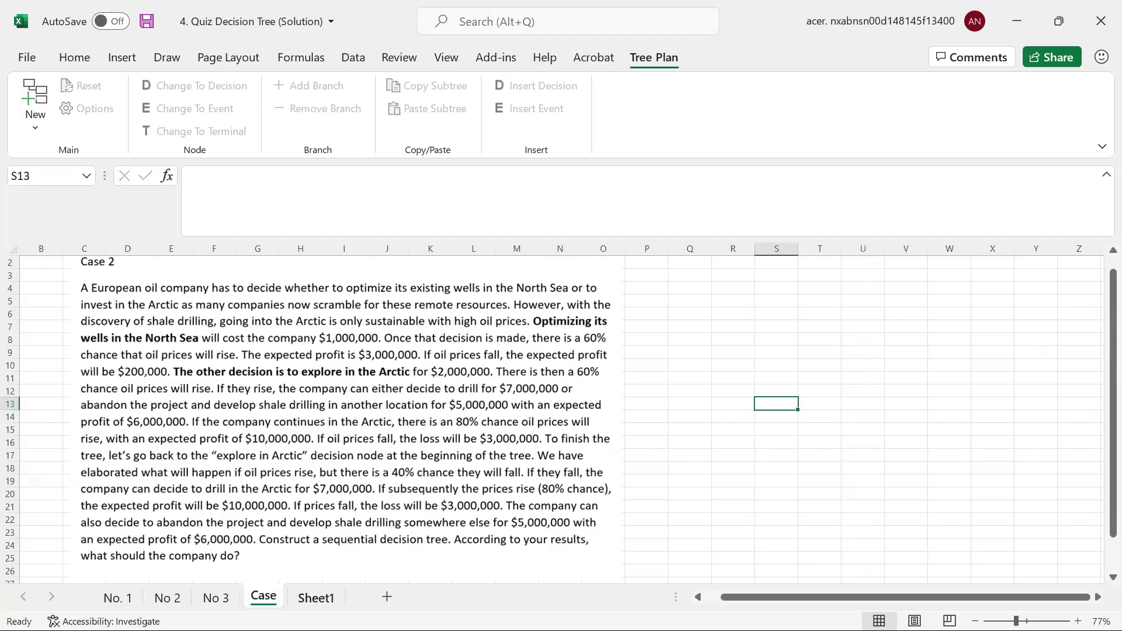
{"action": "left_click", "coordinate": [310, 600]}
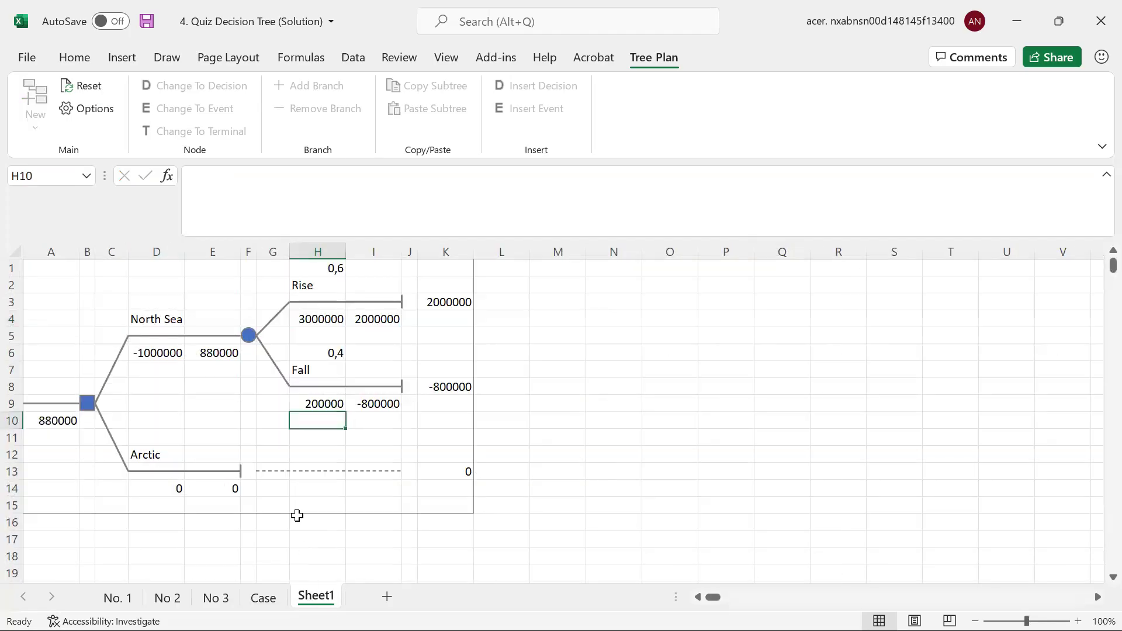
{"action": "left_click", "coordinate": [148, 488]}
{"action": "type", "text": "-"}
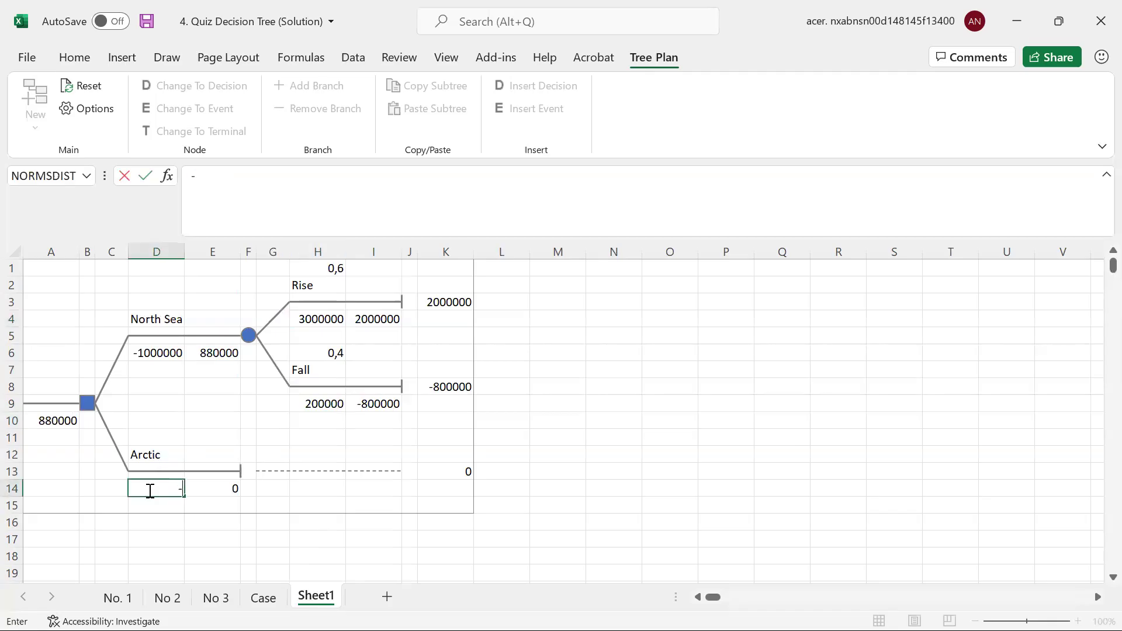
{"action": "type", "text": "2000000"}
{"action": "key", "text": "Return"}
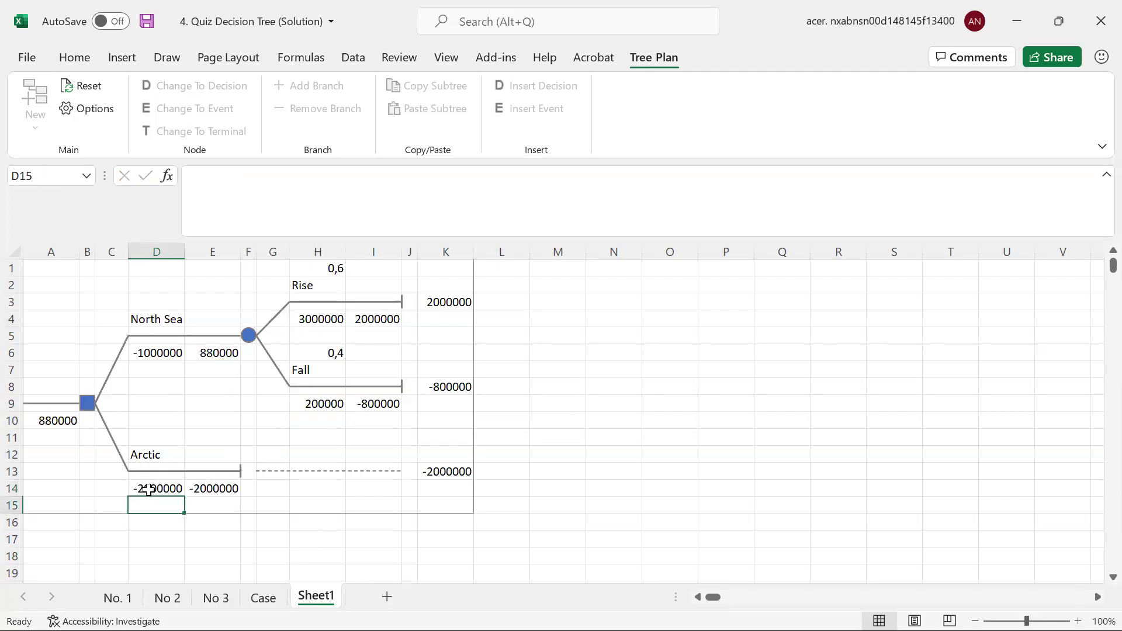
Review the Arctic outcomes on the Case sheet and change the Arctic branch's end node to an event with two branches.
{"action": "left_click", "coordinate": [263, 597]}
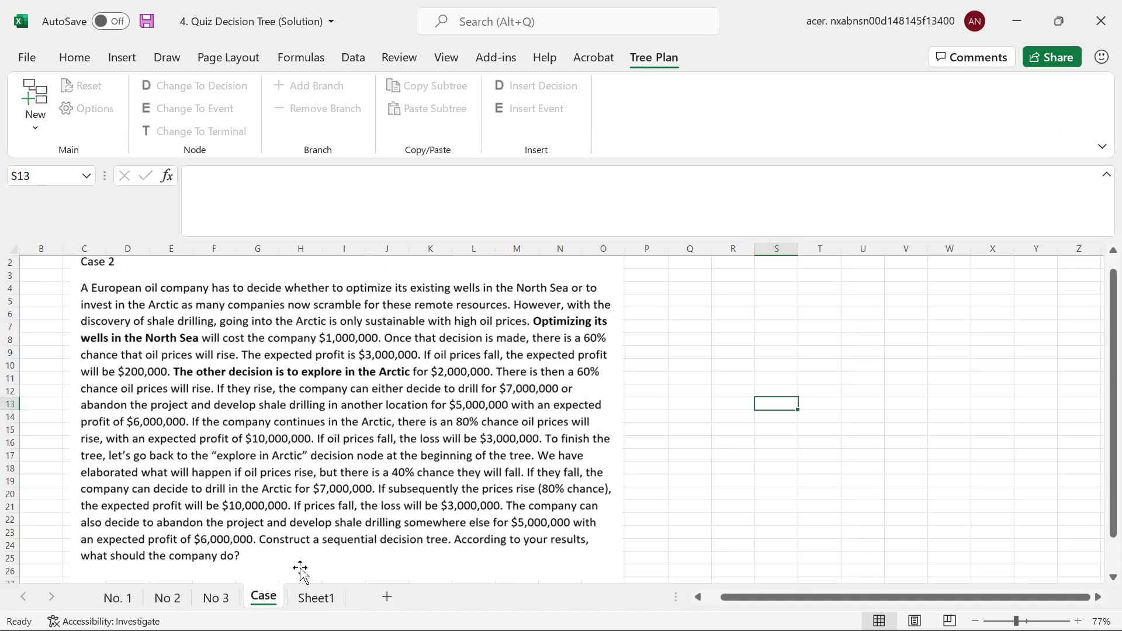
{"action": "left_click", "coordinate": [319, 600]}
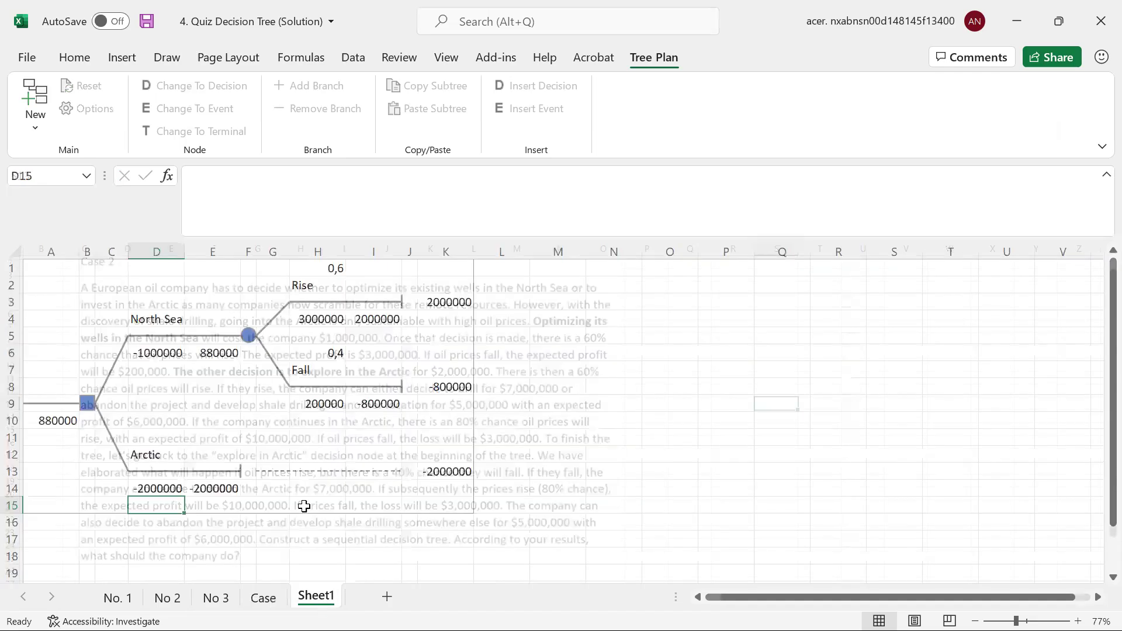
{"action": "left_click", "coordinate": [249, 469]}
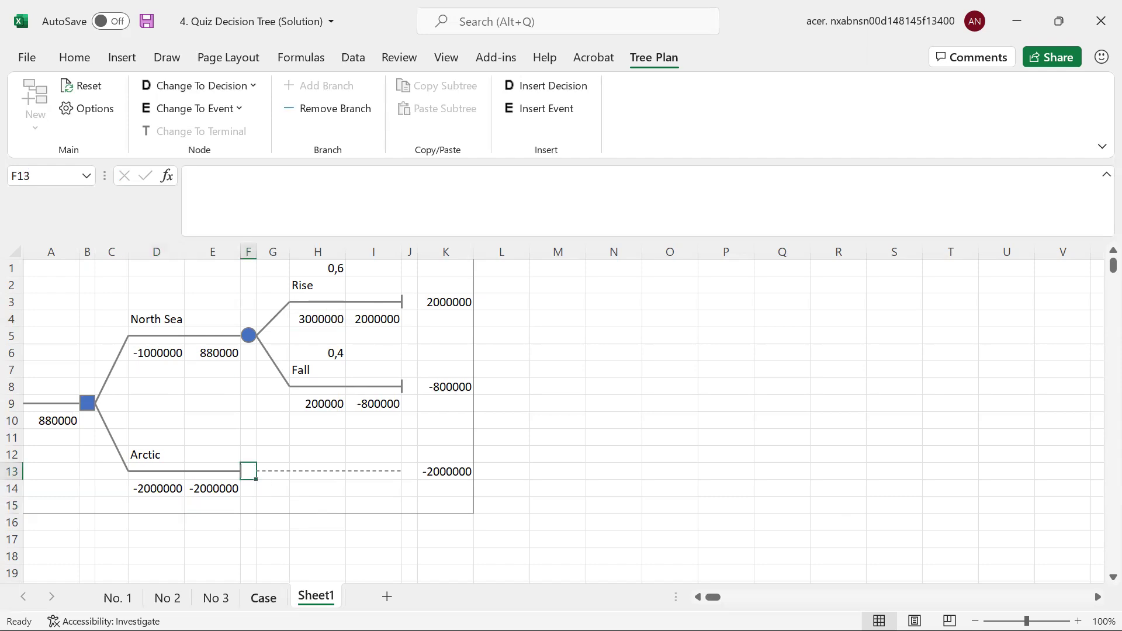
{"action": "left_click", "coordinate": [194, 110]}
{"action": "left_click", "coordinate": [197, 131]}
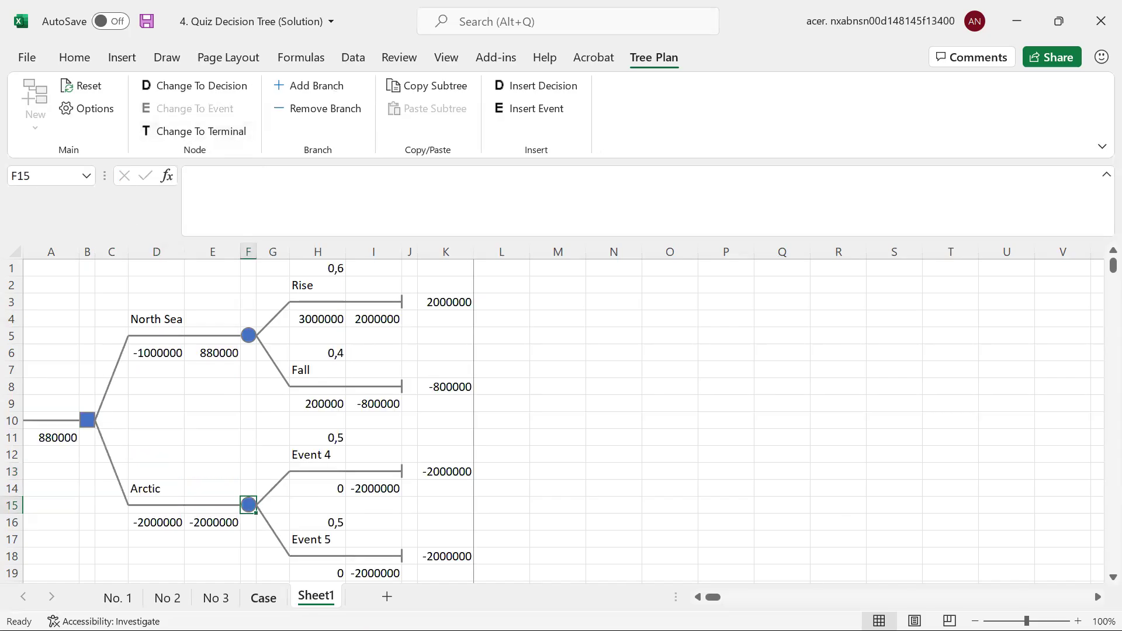
Check the Arctic price outcomes on the Case sheet and name the two event branches Rise in H12 and Fall in H17.
{"action": "left_click", "coordinate": [263, 598]}
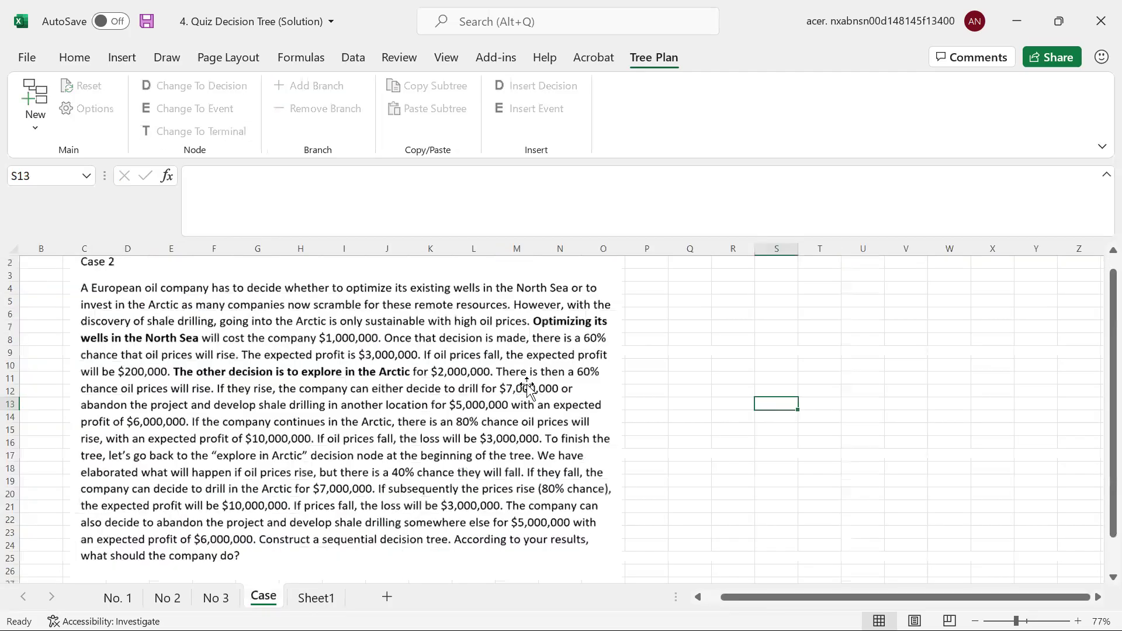
{"action": "left_click", "coordinate": [315, 597]}
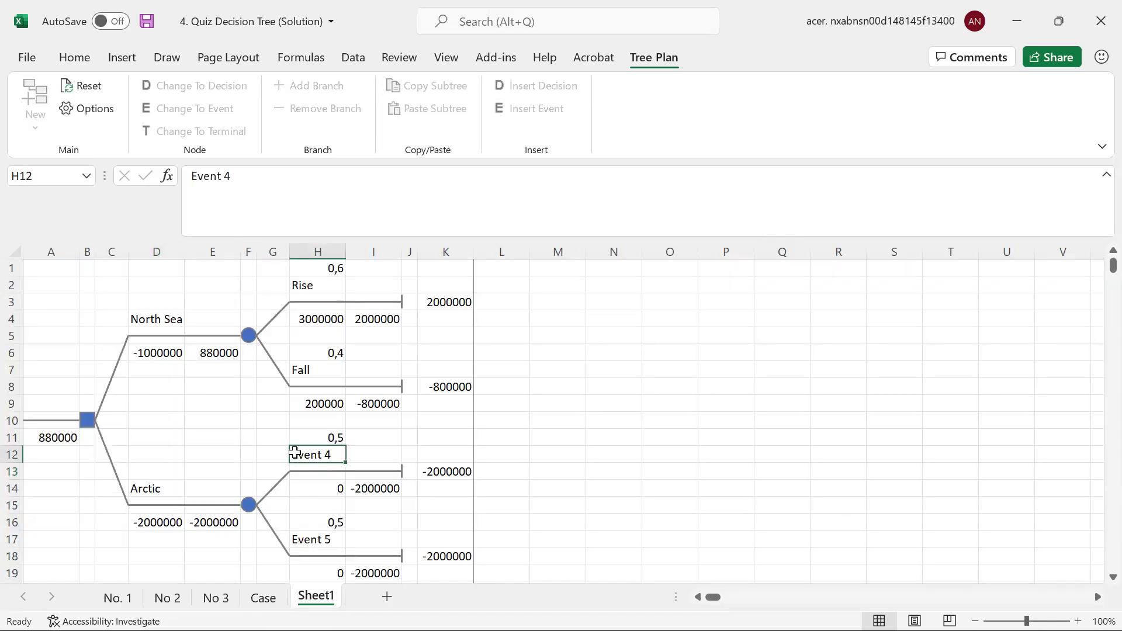
{"action": "type", "text": "Rise"}
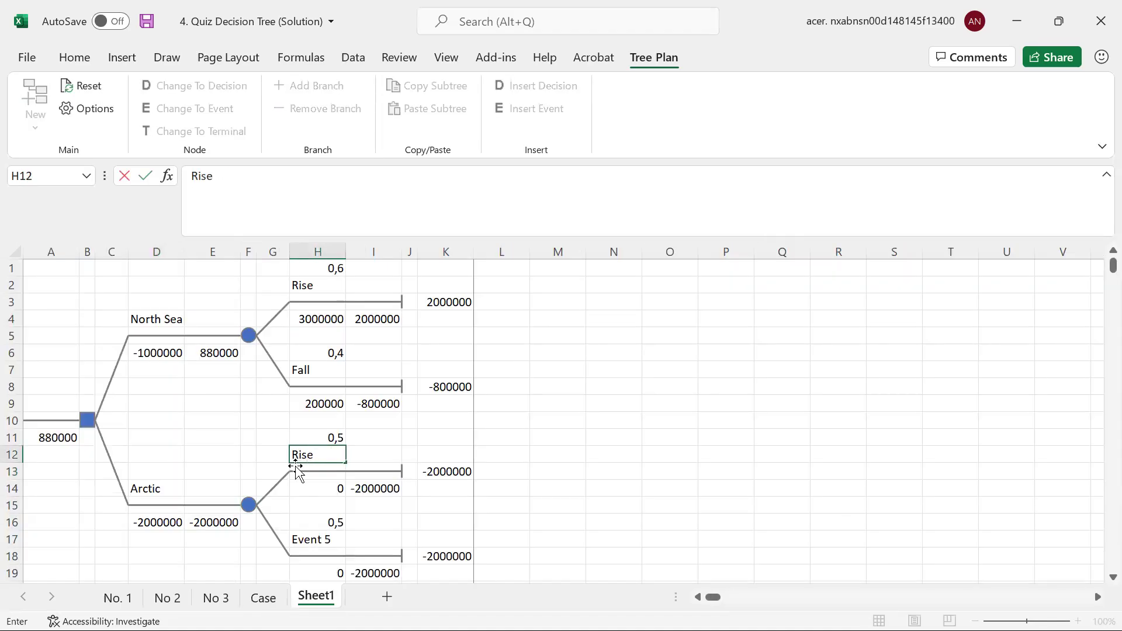
{"action": "left_click", "coordinate": [306, 546]}
{"action": "type", "text": "Fall"}
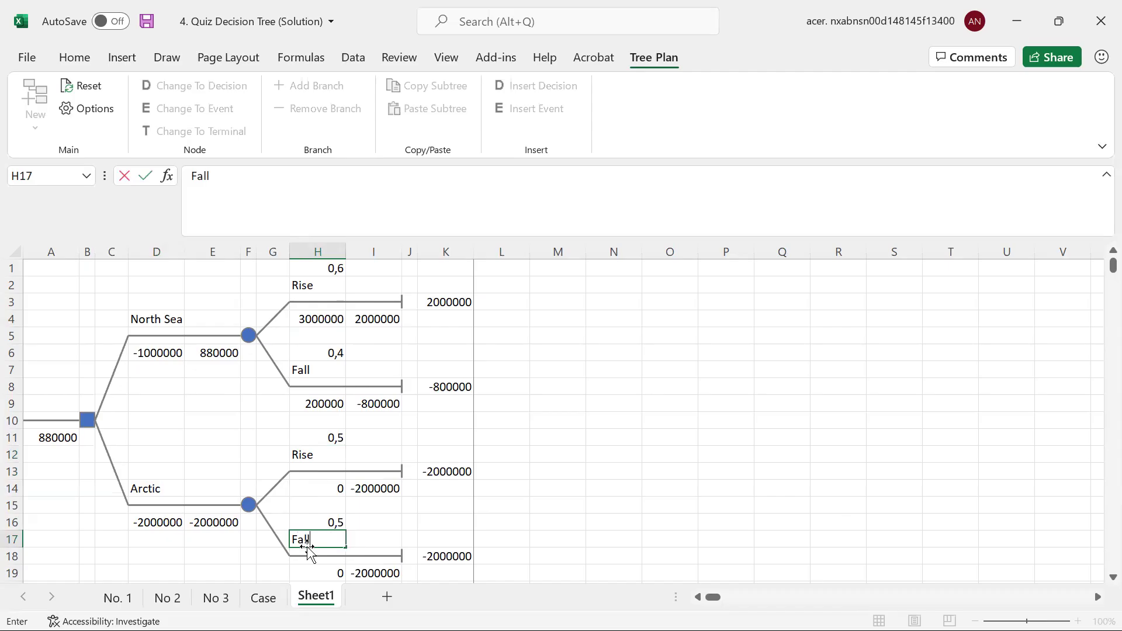
Set the Arctic event probabilities to 0,6 for Rise in H11 and 0,4 for Fall in H16.
{"action": "left_click", "coordinate": [333, 437]}
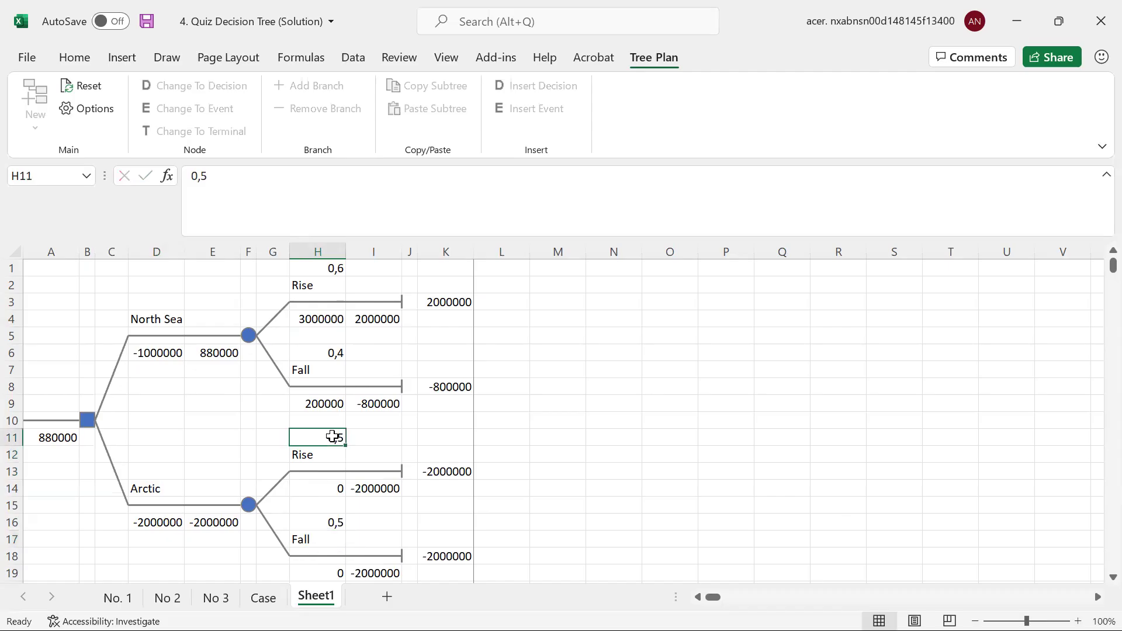
{"action": "type", "text": "0,6"}
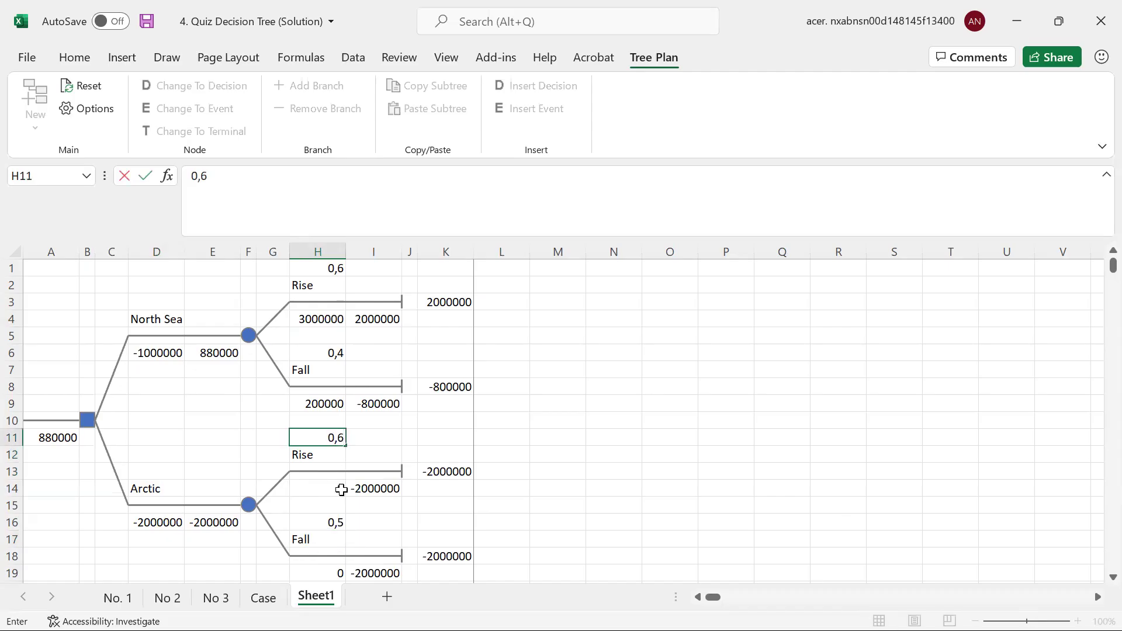
{"action": "left_click", "coordinate": [334, 521]}
{"action": "type", "text": "0"}
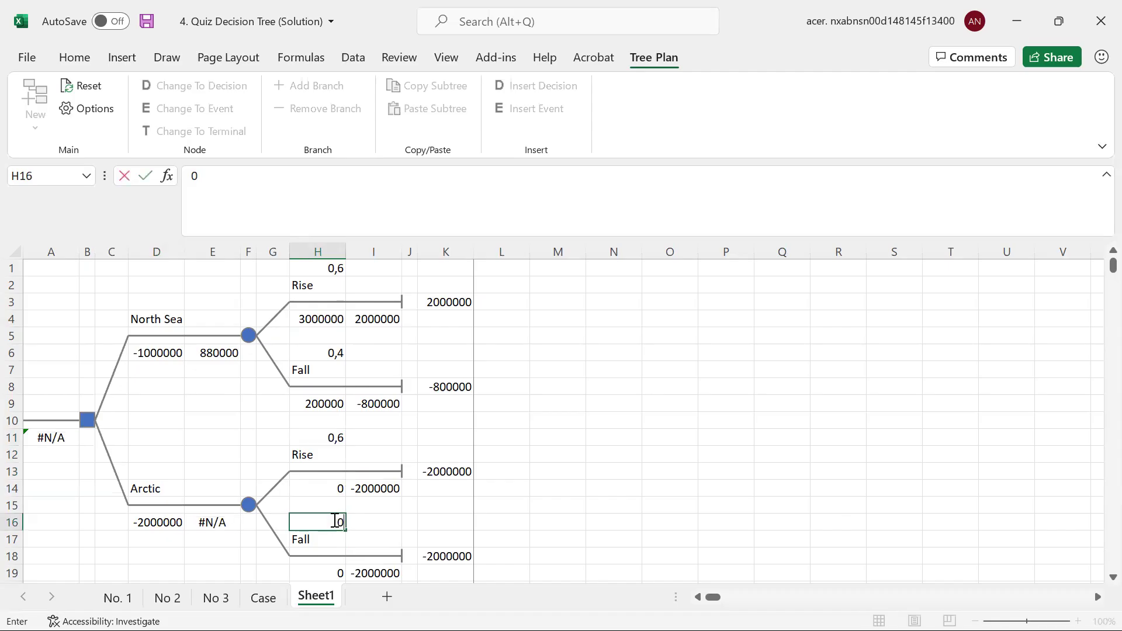
{"action": "type", "text": ",4"}
{"action": "key", "text": "Return"}
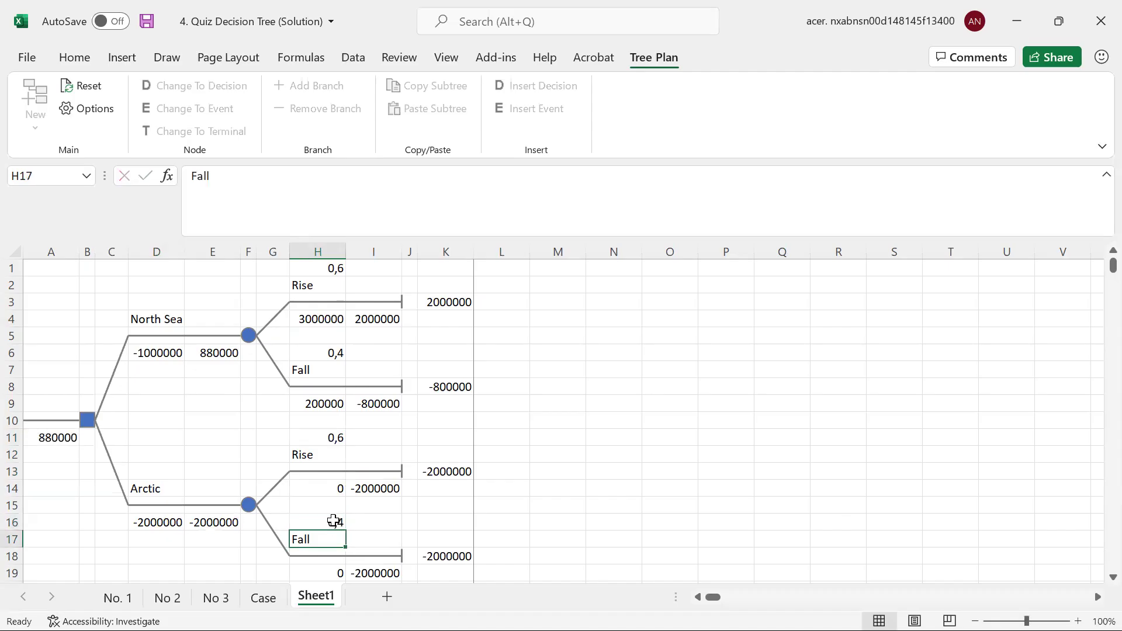
Review the rising-price options on the Case sheet and change the Arctic Rise branch's end node to a decision with two branches.
{"action": "scroll", "coordinate": [451, 494], "scroll_direction": "down", "scroll_amount": 1}
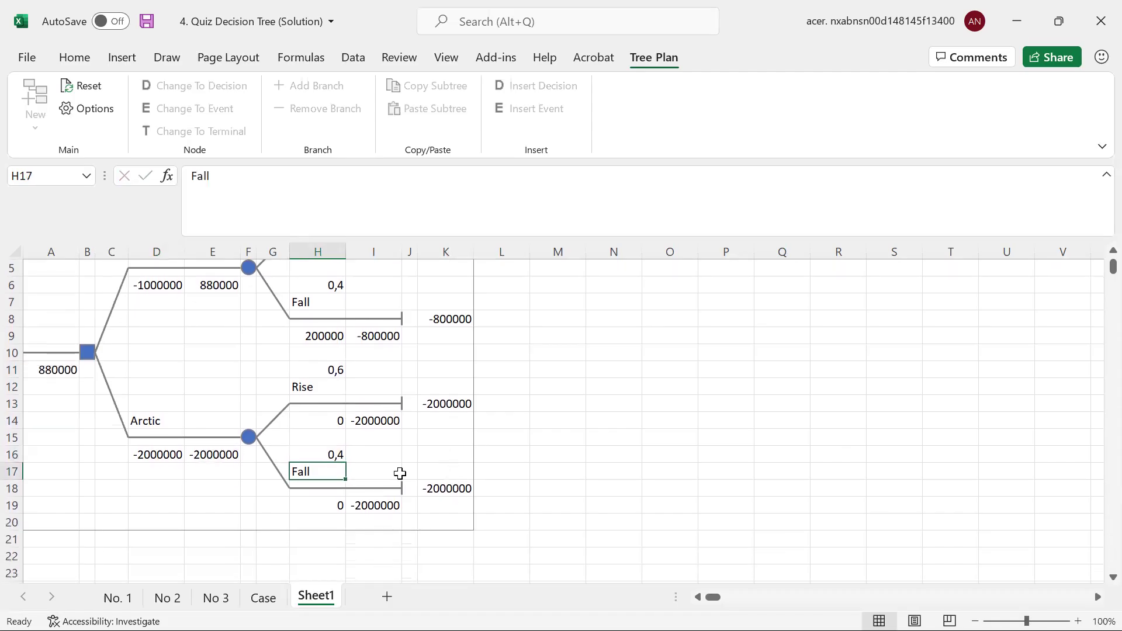
{"action": "left_click", "coordinate": [263, 598]}
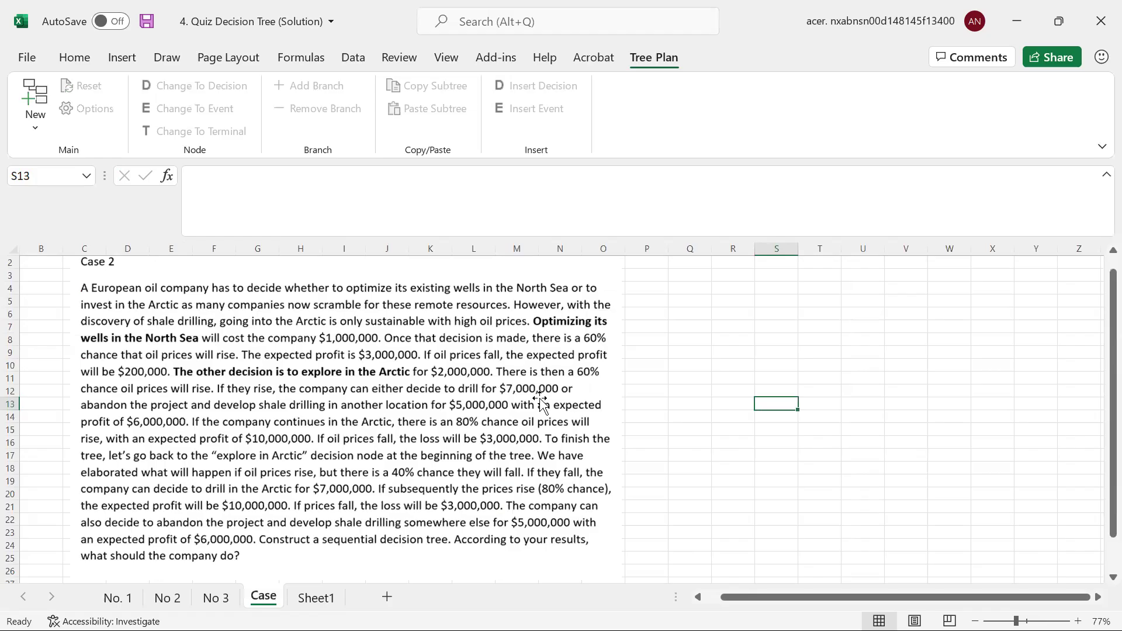
{"action": "left_click", "coordinate": [316, 597]}
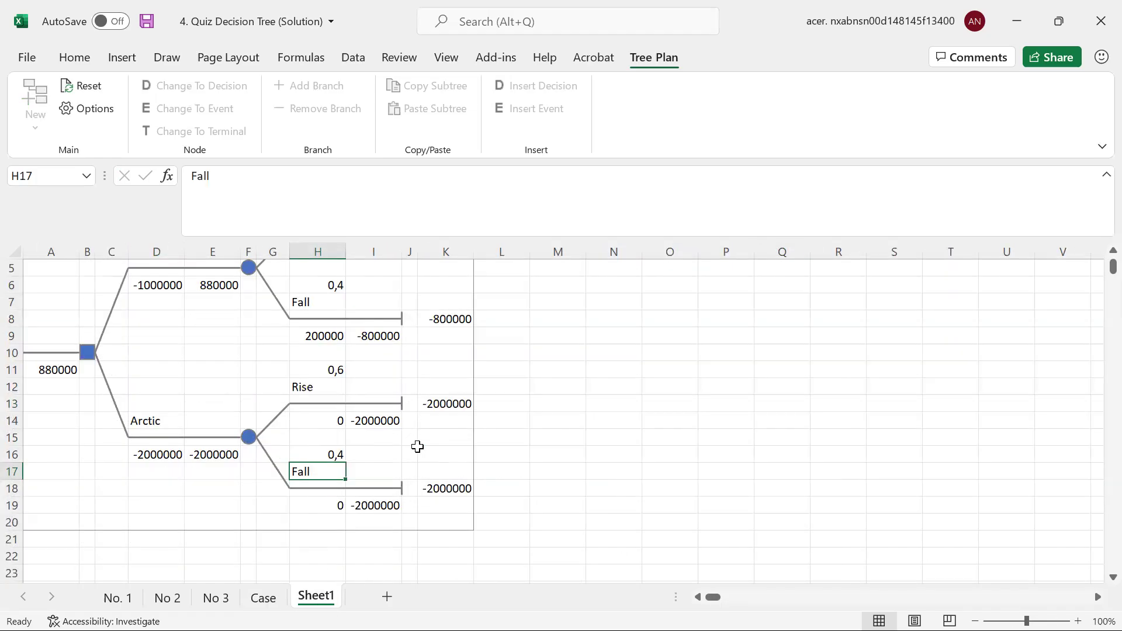
{"action": "scroll", "coordinate": [417, 446], "scroll_direction": "up", "scroll_amount": 2}
{"action": "scroll", "coordinate": [417, 446], "scroll_direction": "down", "scroll_amount": 1}
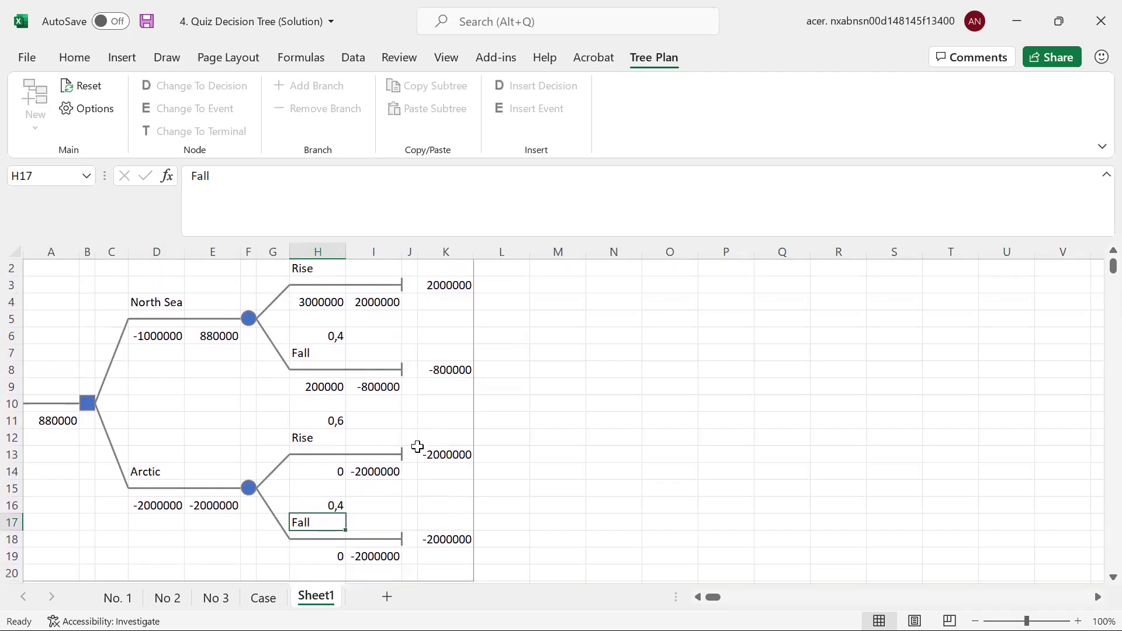
{"action": "left_click", "coordinate": [410, 453]}
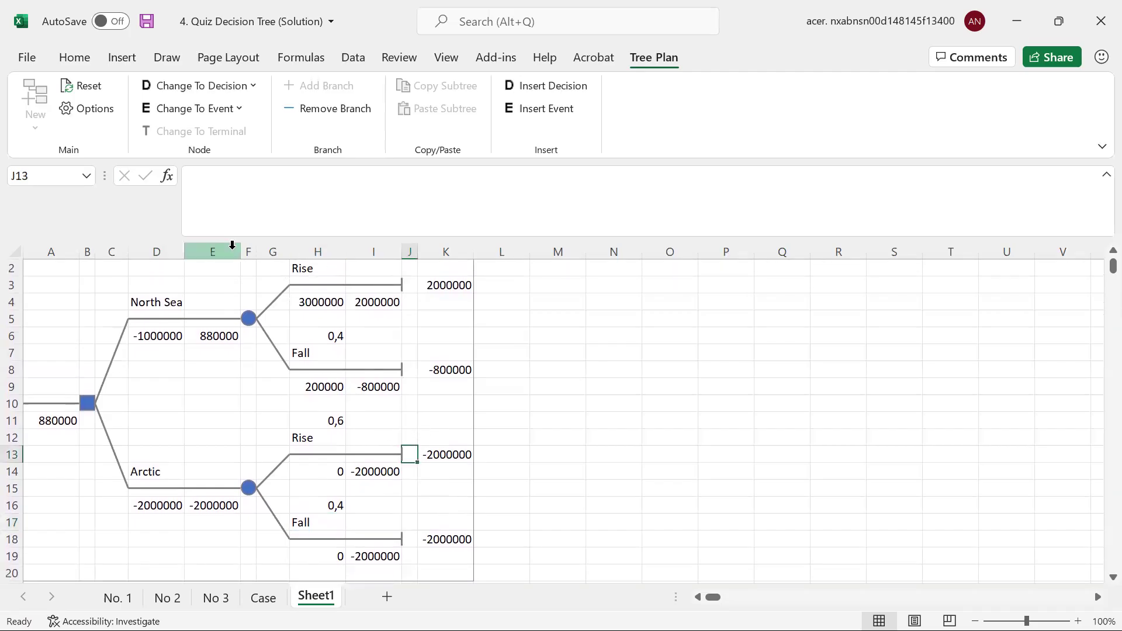
{"action": "left_click", "coordinate": [220, 93]}
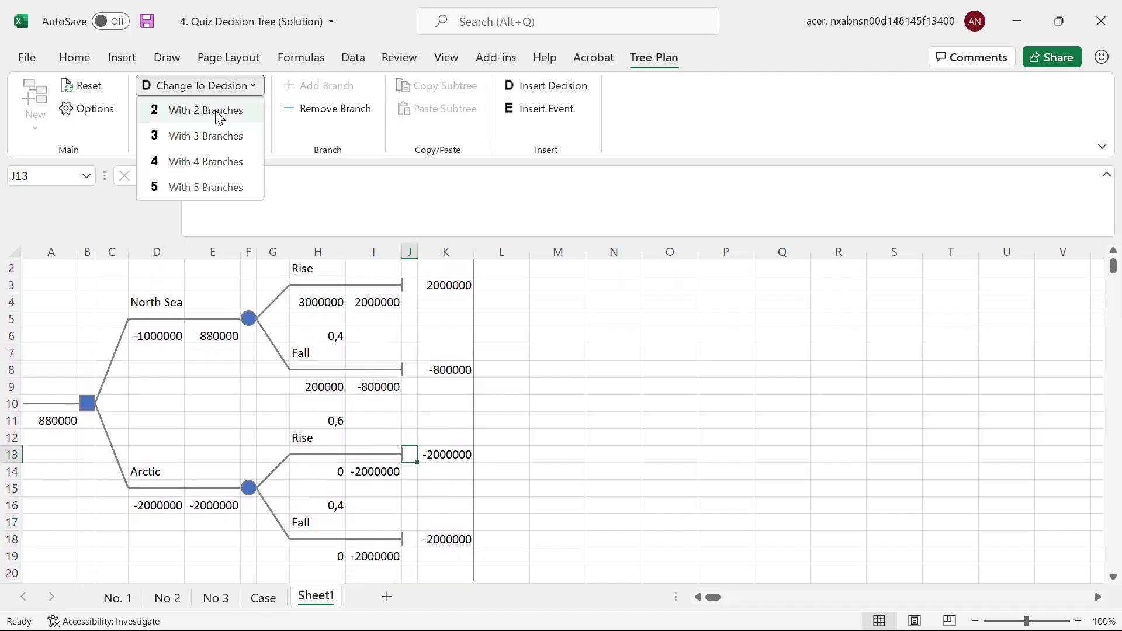
{"action": "left_click", "coordinate": [220, 111]}
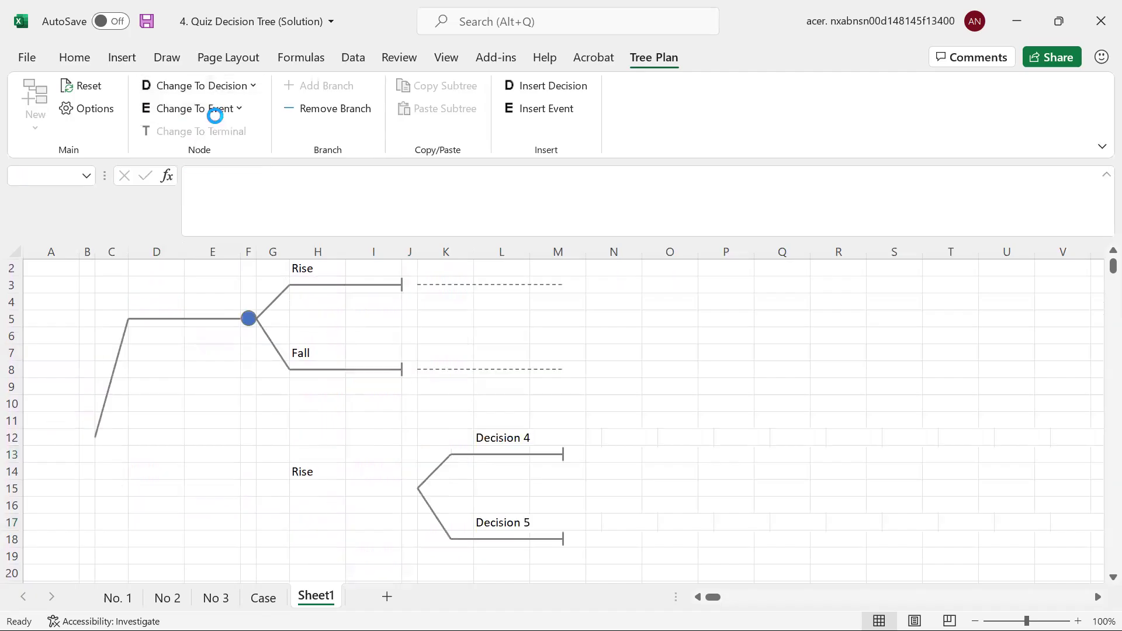
Name the two decision branches under Arctic Rise Drill in L12 and Shale Drilling in L17.
{"action": "scroll", "coordinate": [408, 404], "scroll_direction": "down", "scroll_amount": 1}
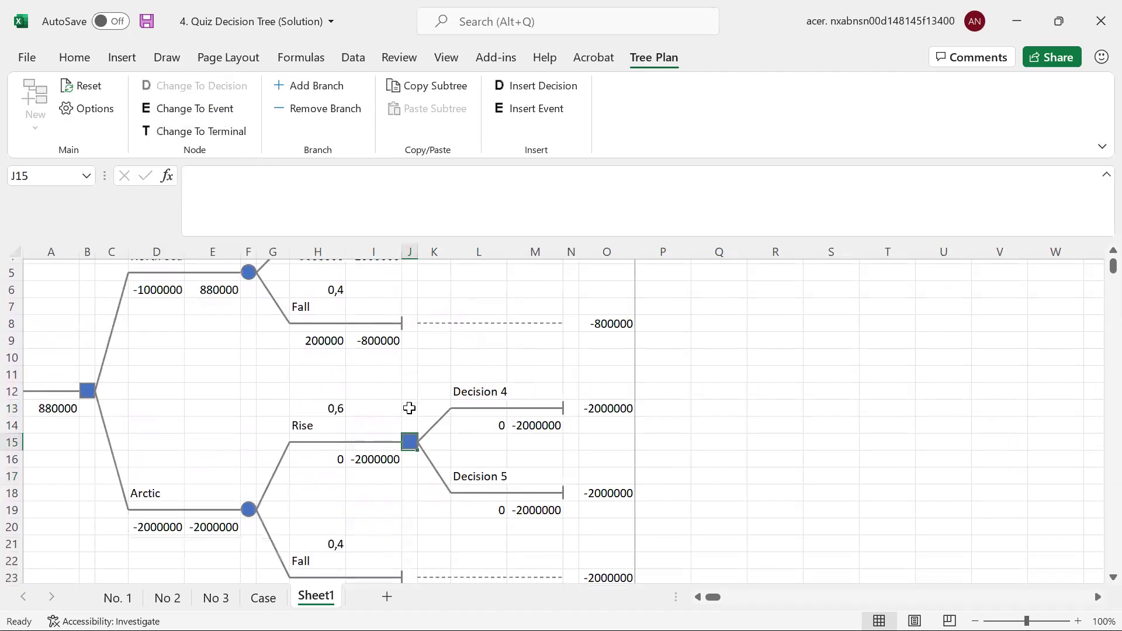
{"action": "left_click", "coordinate": [473, 391]}
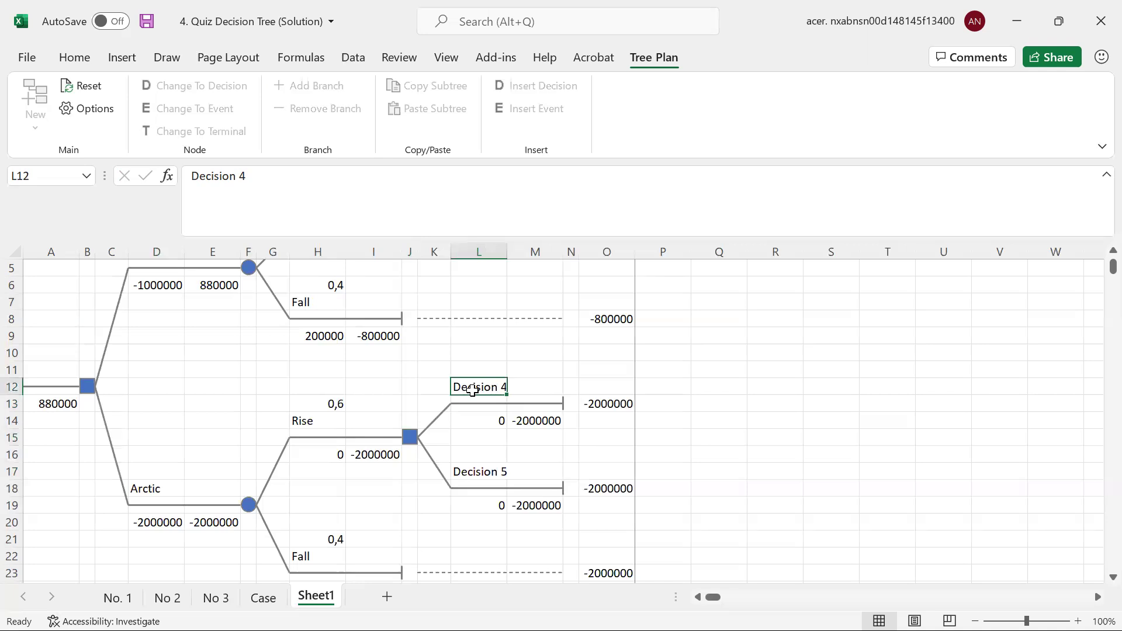
{"action": "type", "text": "Drill"}
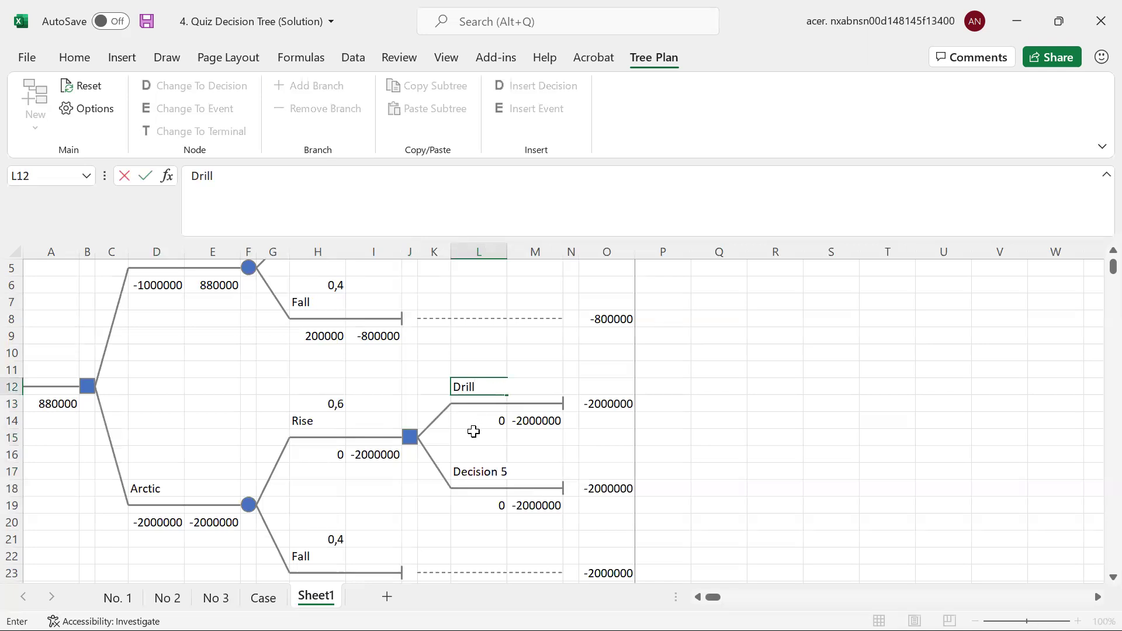
{"action": "left_click", "coordinate": [474, 471]}
{"action": "type", "text": "Shale"}
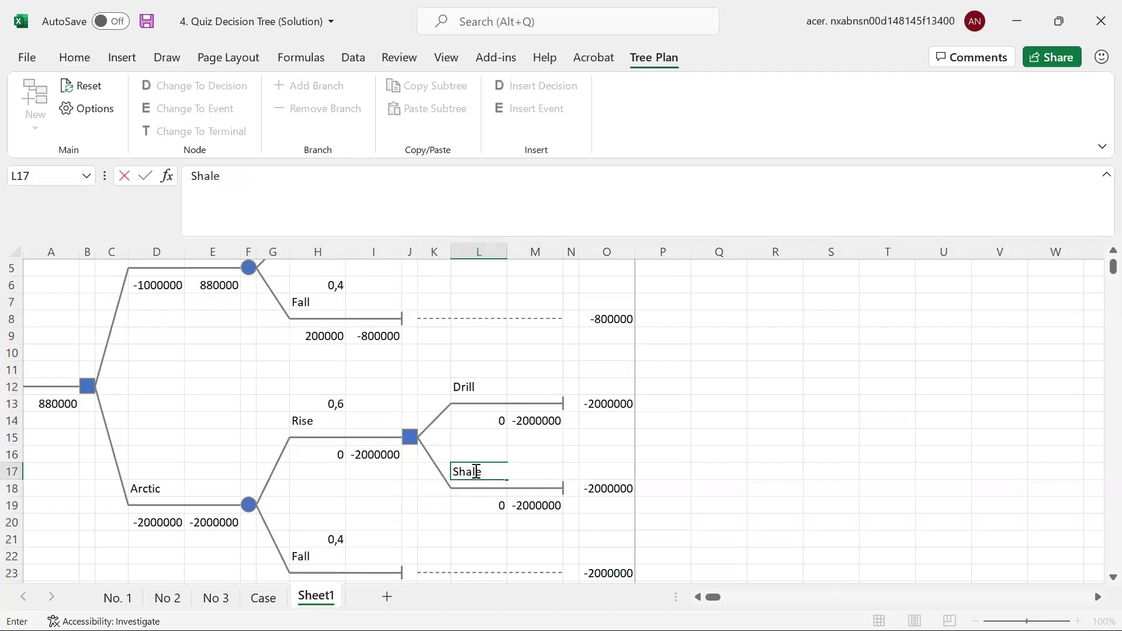
{"action": "type", "text": " Drilling"}
{"action": "key", "text": "Return"}
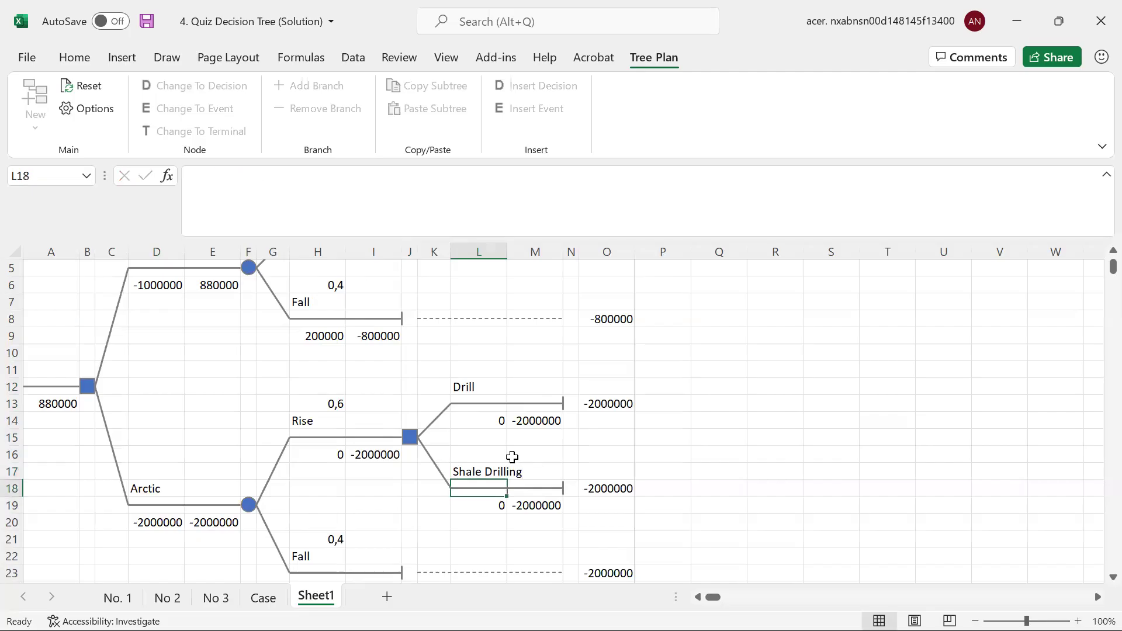
Set the cash flows under Arctic Rise to -7000000 for Drill in L14 and 1000000 for Shale Drilling in L19.
{"action": "left_click", "coordinate": [470, 418]}
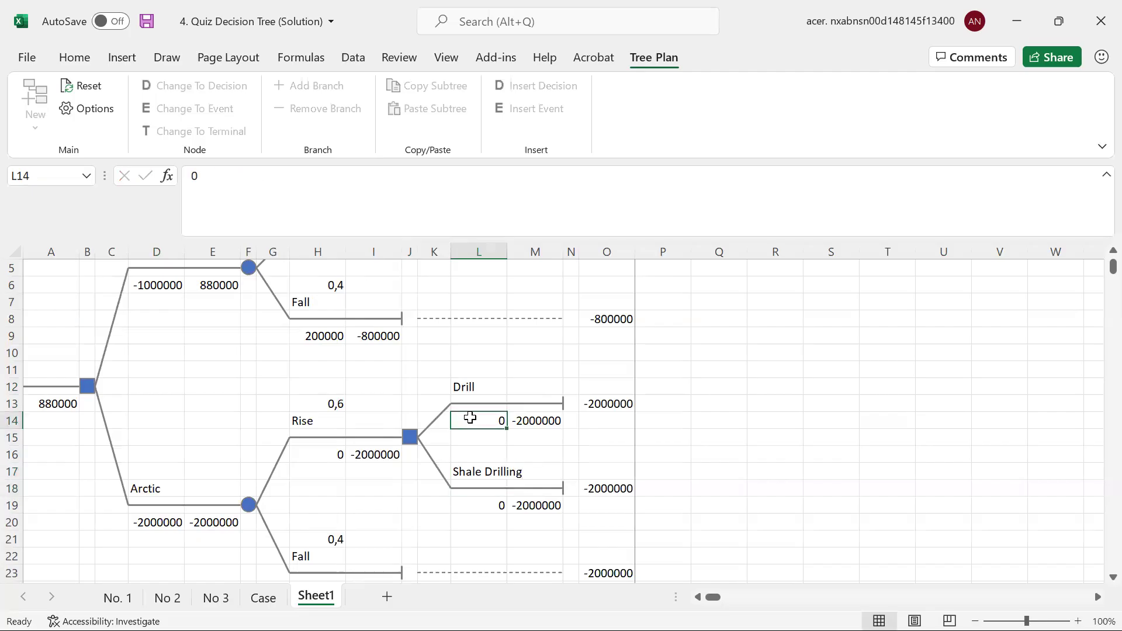
{"action": "type", "text": "-70"}
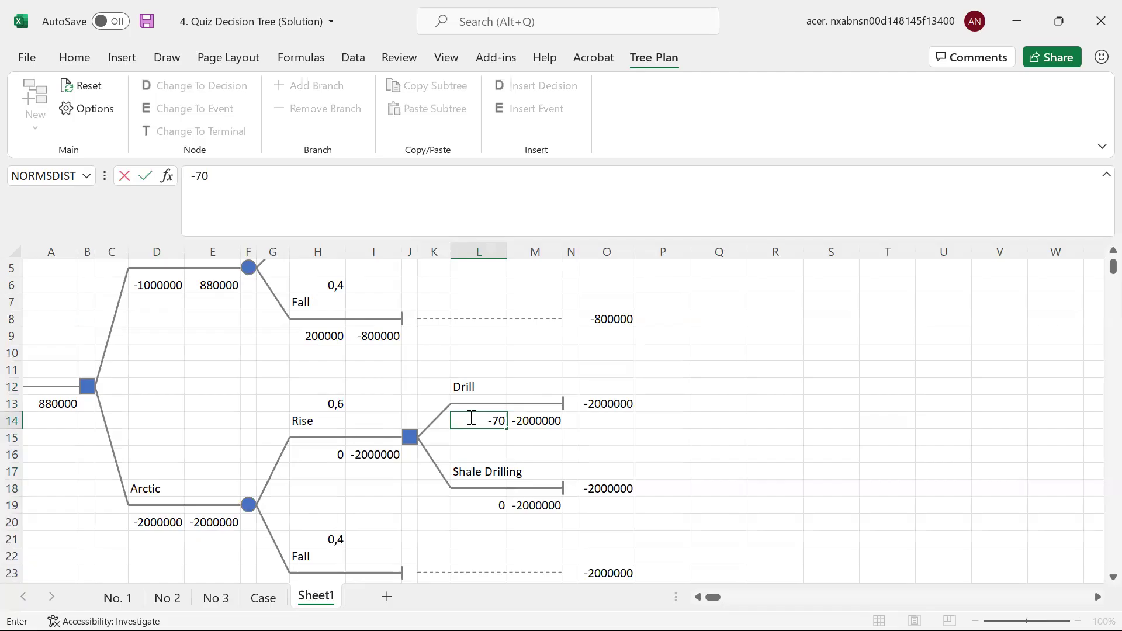
{"action": "type", "text": "00000"}
{"action": "key", "text": "Return"}
{"action": "left_click", "coordinate": [474, 502]}
{"action": "type", "text": "1000000"}
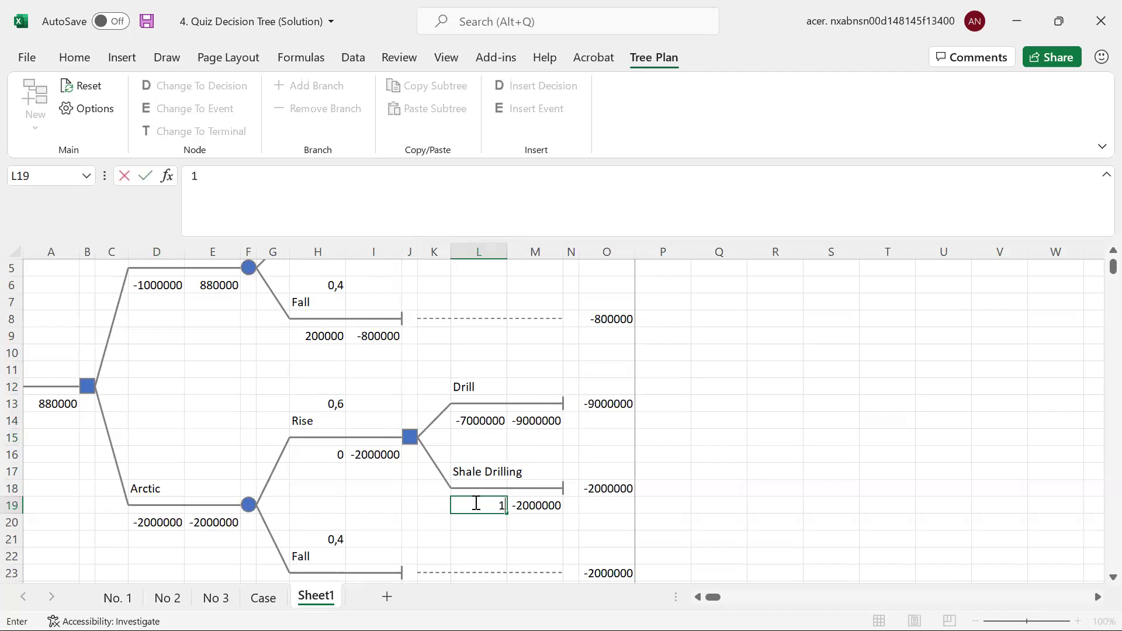
{"action": "key", "text": "Return"}
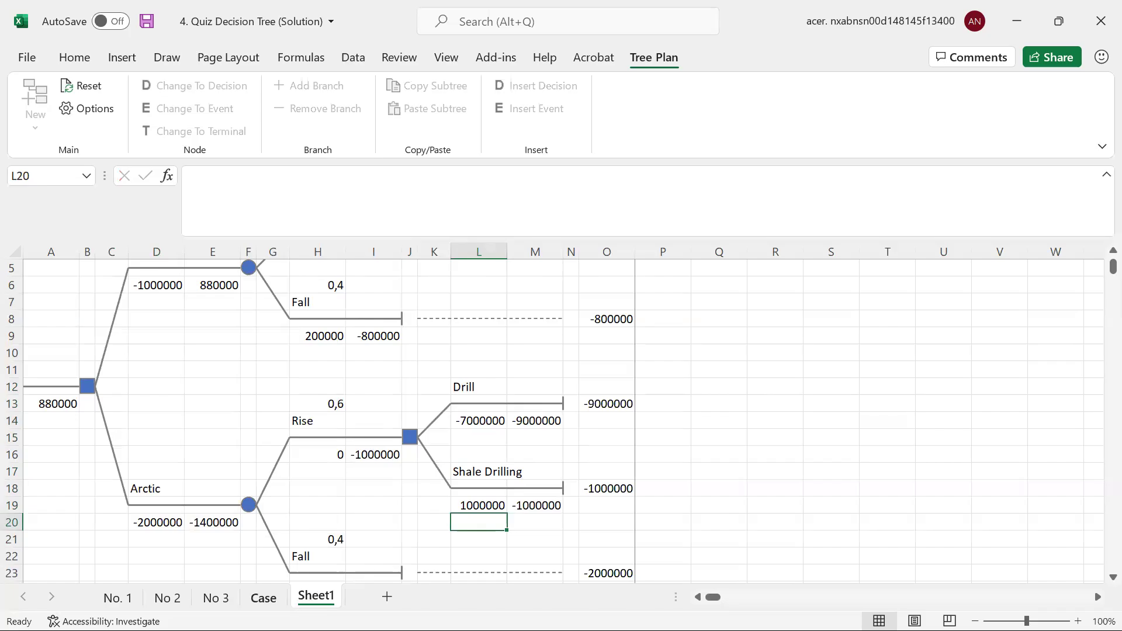
Review the continued Arctic drilling outcomes on the Case sheet and change the Drill end node in N13 to an event with two branches.
{"action": "left_click", "coordinate": [263, 597]}
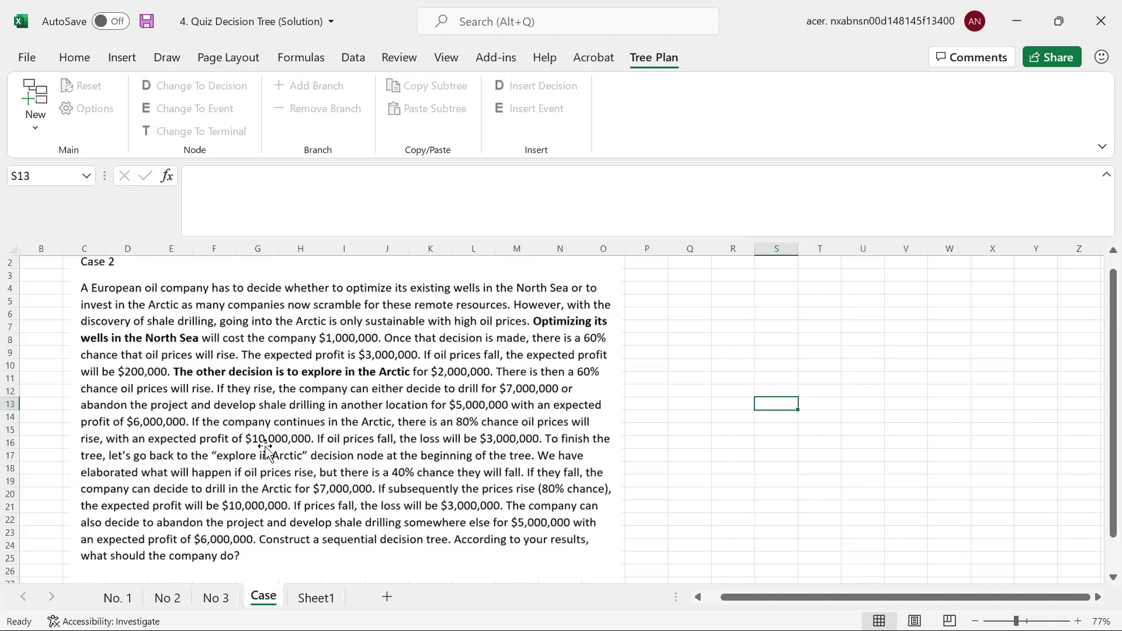
{"action": "left_click", "coordinate": [316, 597]}
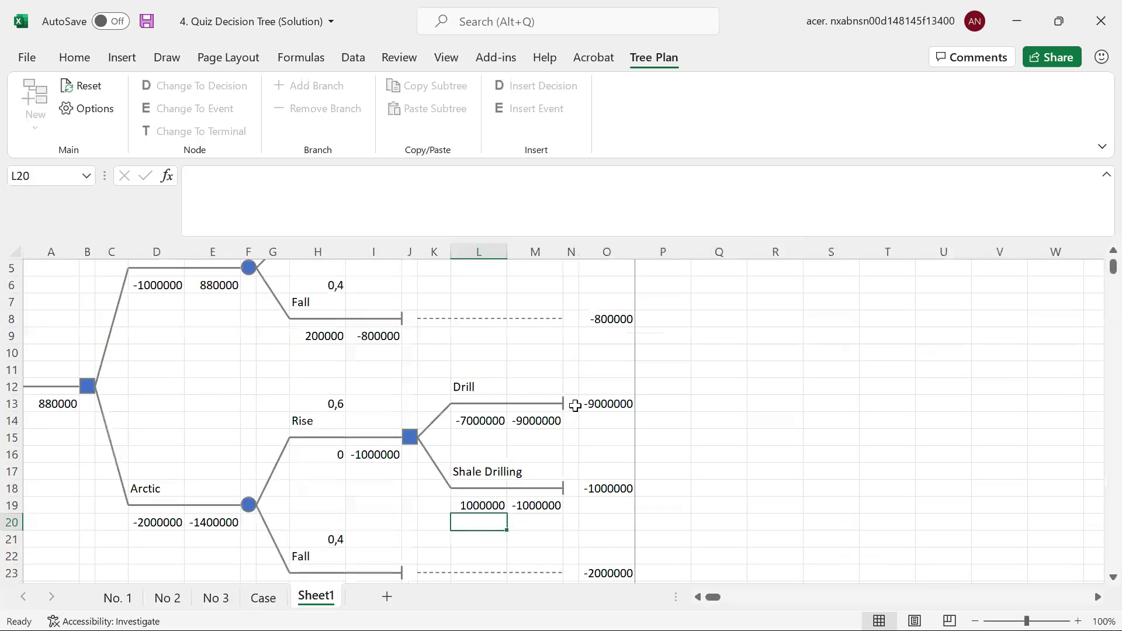
{"action": "left_click", "coordinate": [572, 402]}
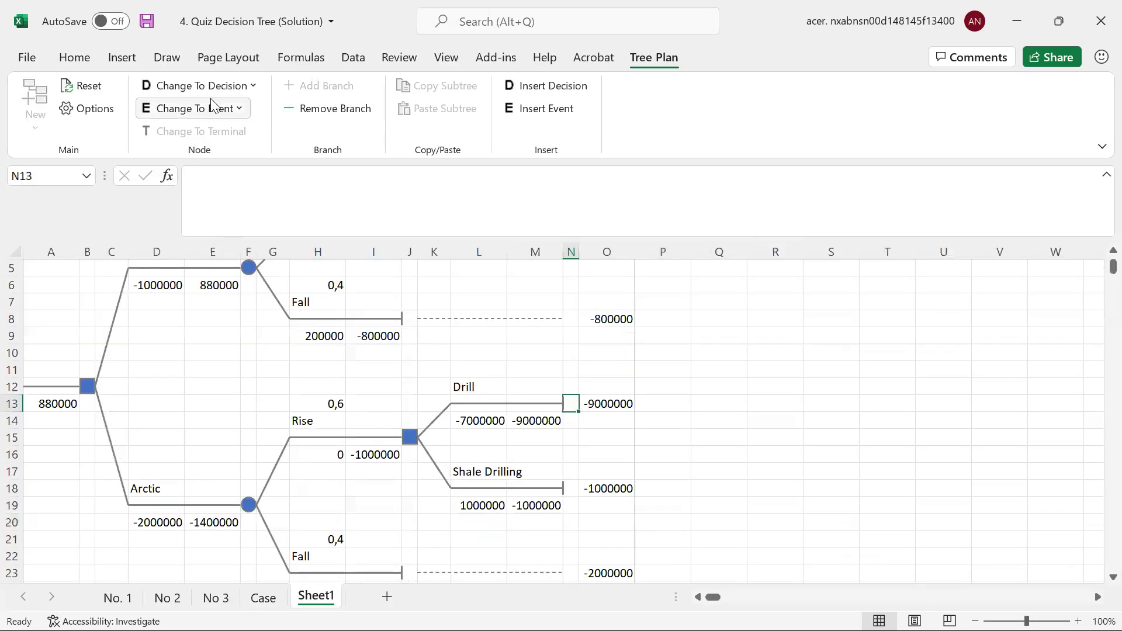
{"action": "left_click", "coordinate": [222, 88]}
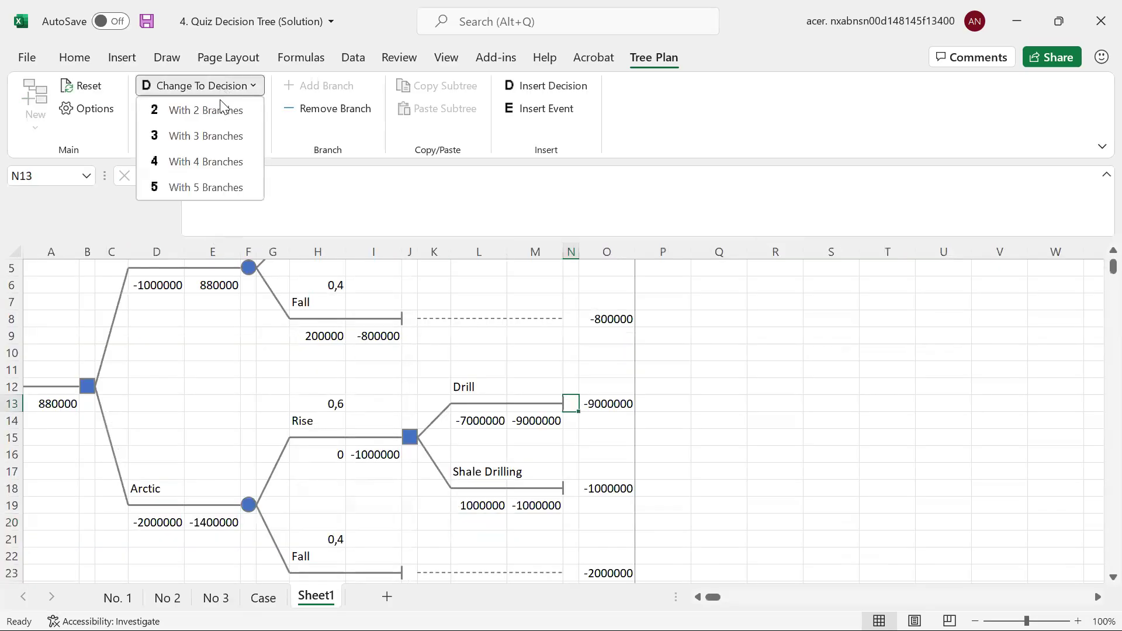
{"action": "left_click", "coordinate": [338, 176]}
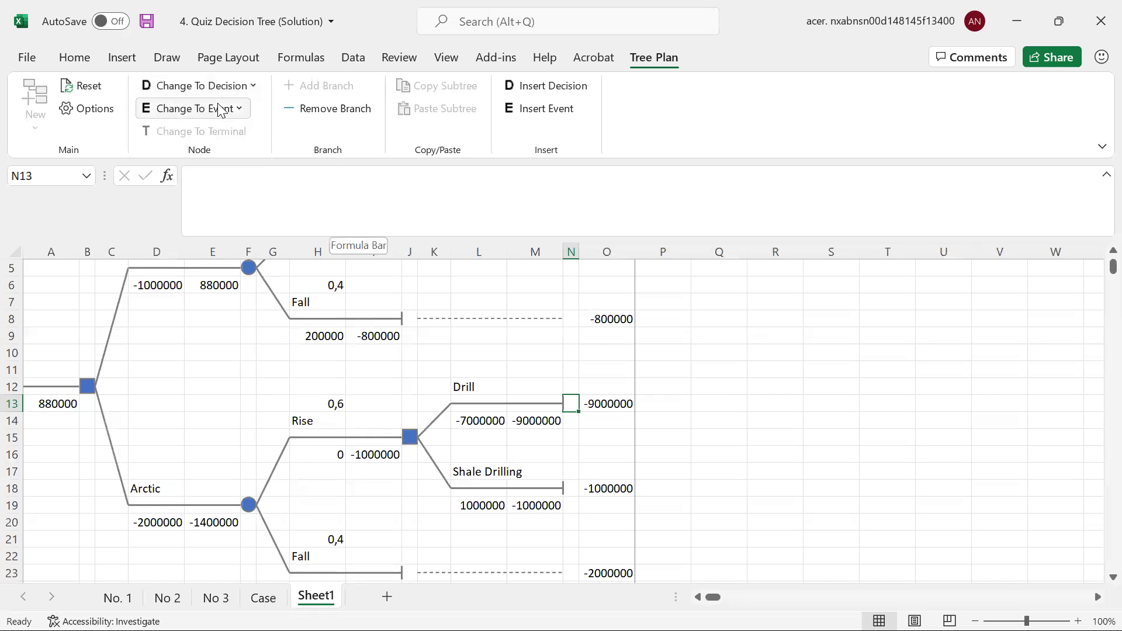
{"action": "left_click", "coordinate": [221, 110]}
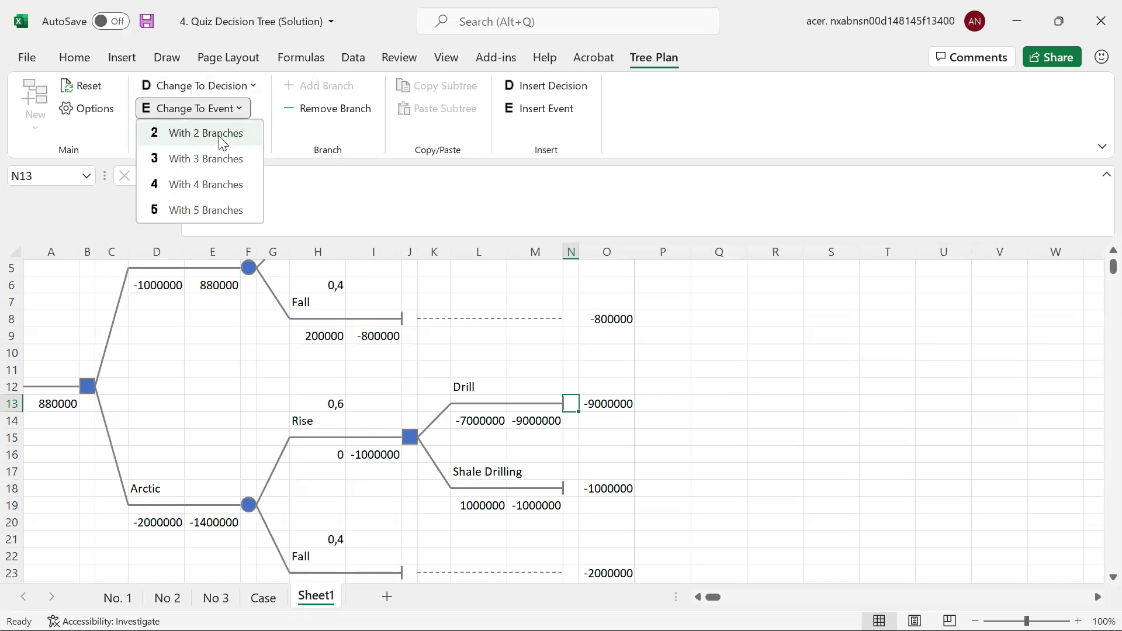
{"action": "left_click", "coordinate": [222, 134]}
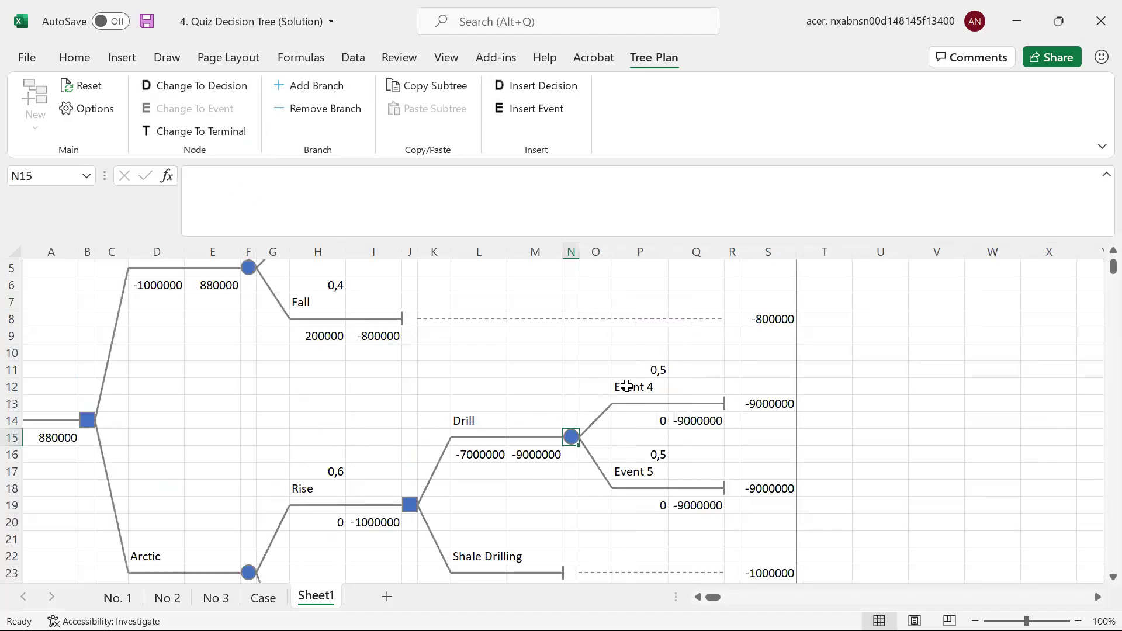
Name the two event branches following Drill under Arctic Rise as Rise in P12 and Fall in P17.
{"action": "left_click", "coordinate": [626, 387]}
{"action": "type", "text": "R"}
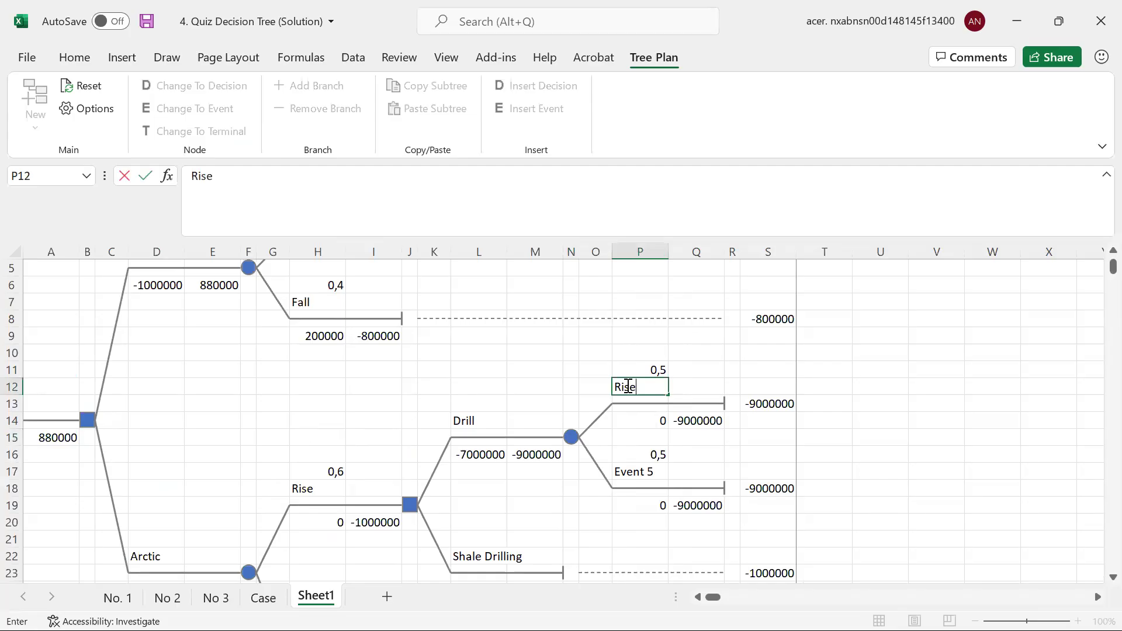
{"action": "type", "text": "ise"}
{"action": "left_click", "coordinate": [631, 466]}
{"action": "type", "text": "Fall"}
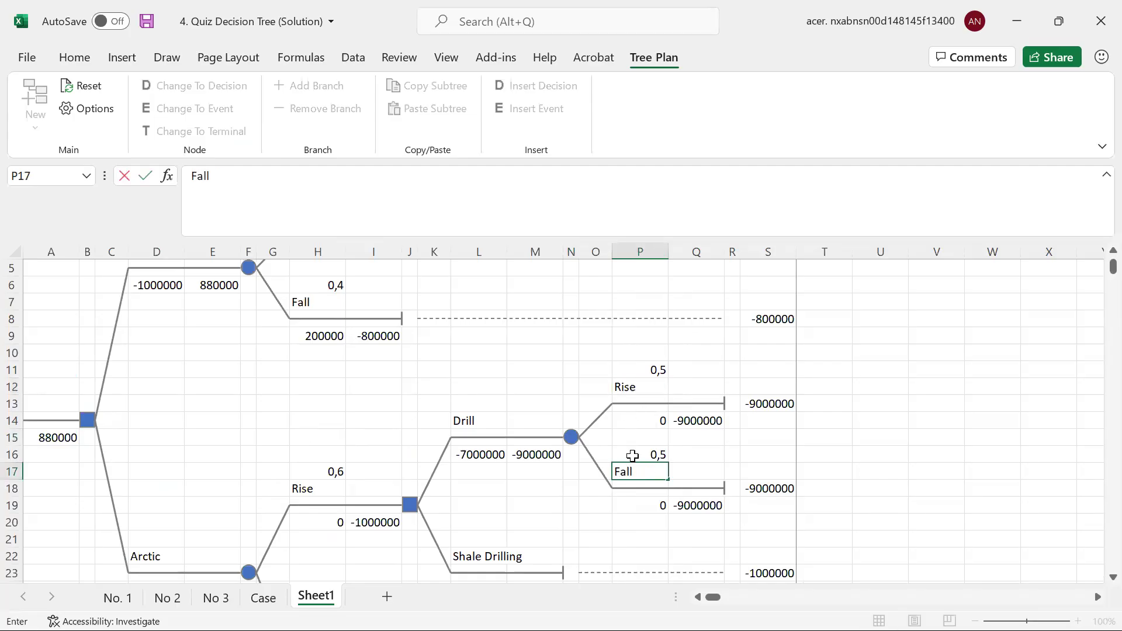
Set the probabilities of the Drill event branches to 0,8 for Rise in P11 and 0,2 for Fall in P16.
{"action": "left_click", "coordinate": [646, 374]}
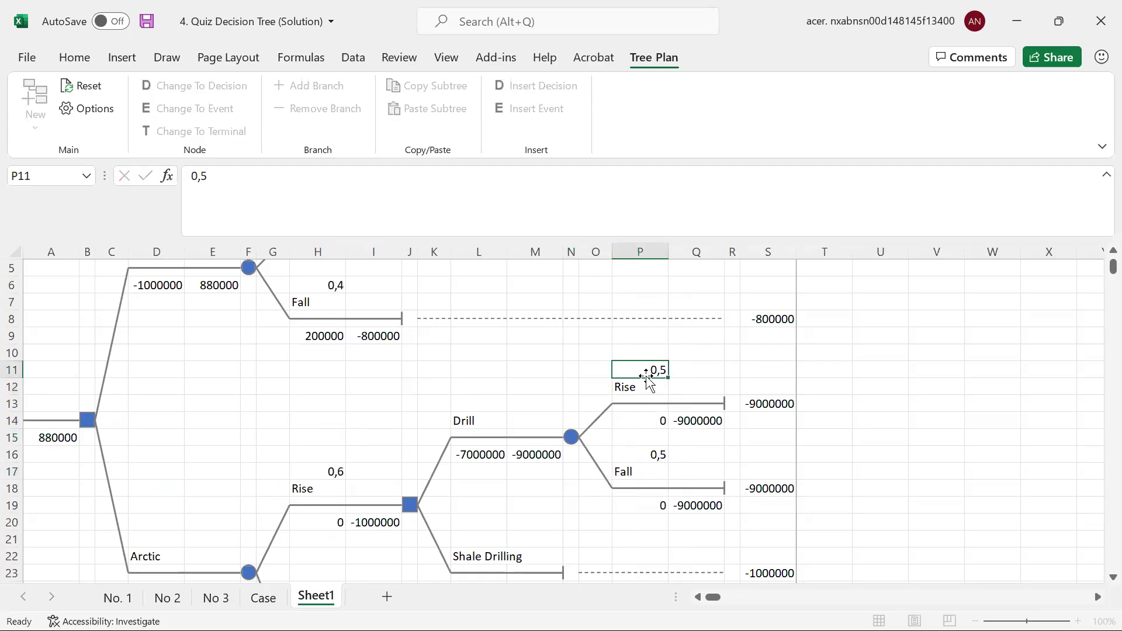
{"action": "type", "text": "0,8"}
{"action": "left_click", "coordinate": [645, 454]}
{"action": "type", "text": "0,"}
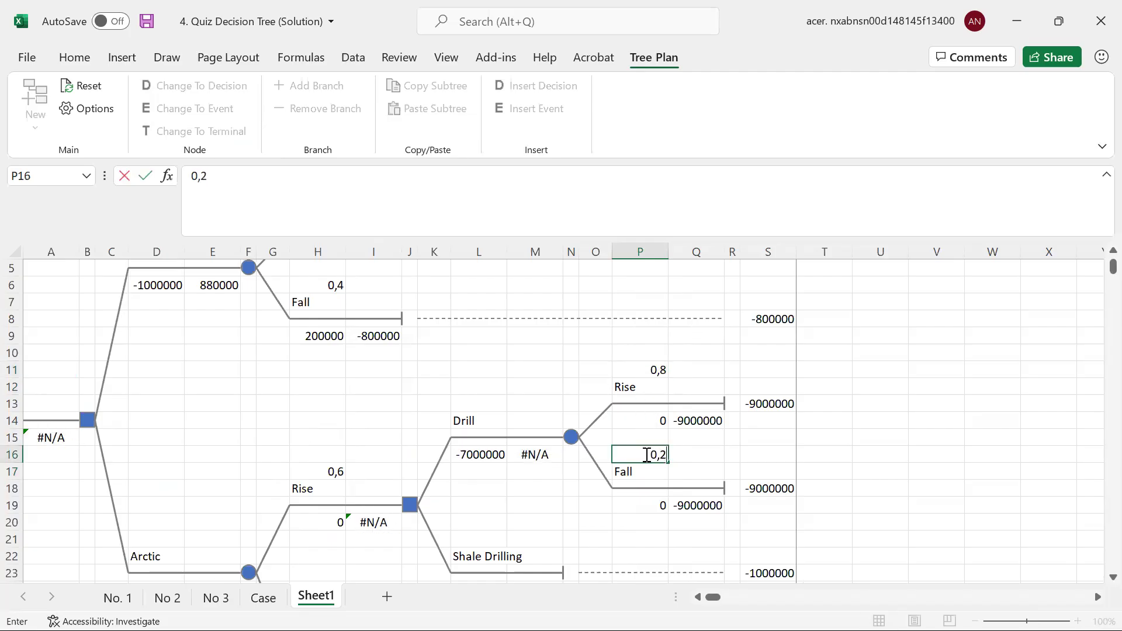
{"action": "key", "text": "Return"}
Set the Drill event payoffs to 10000000 for Rise in P14 and, after checking the Case sheet, -3000000 for Fall in P19.
{"action": "left_click", "coordinate": [635, 422]}
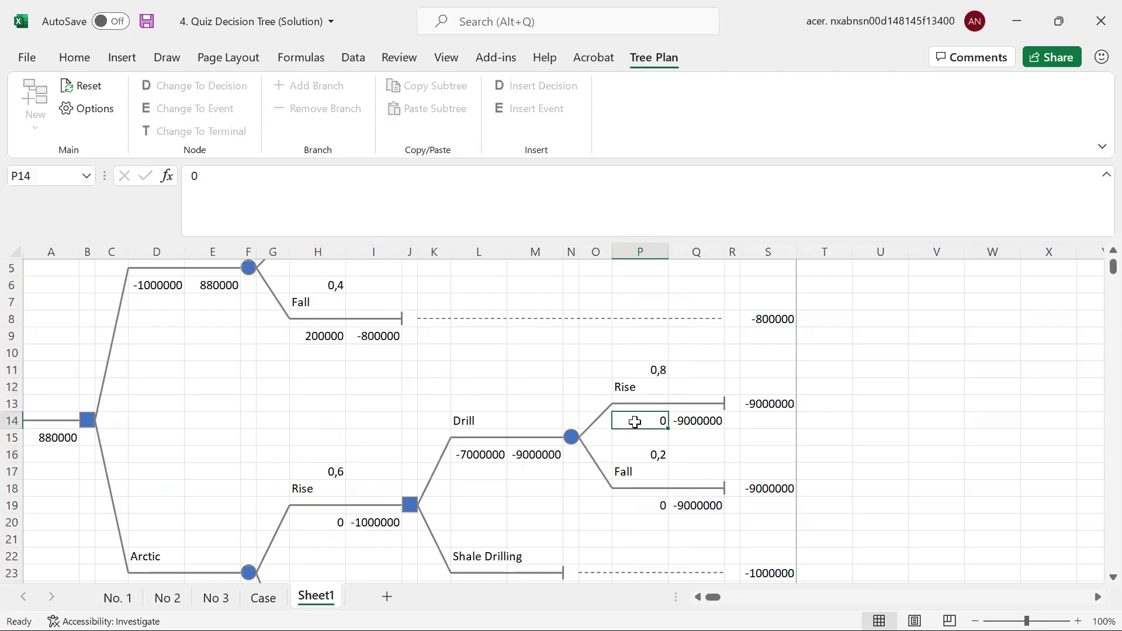
{"action": "type", "text": "10000000"}
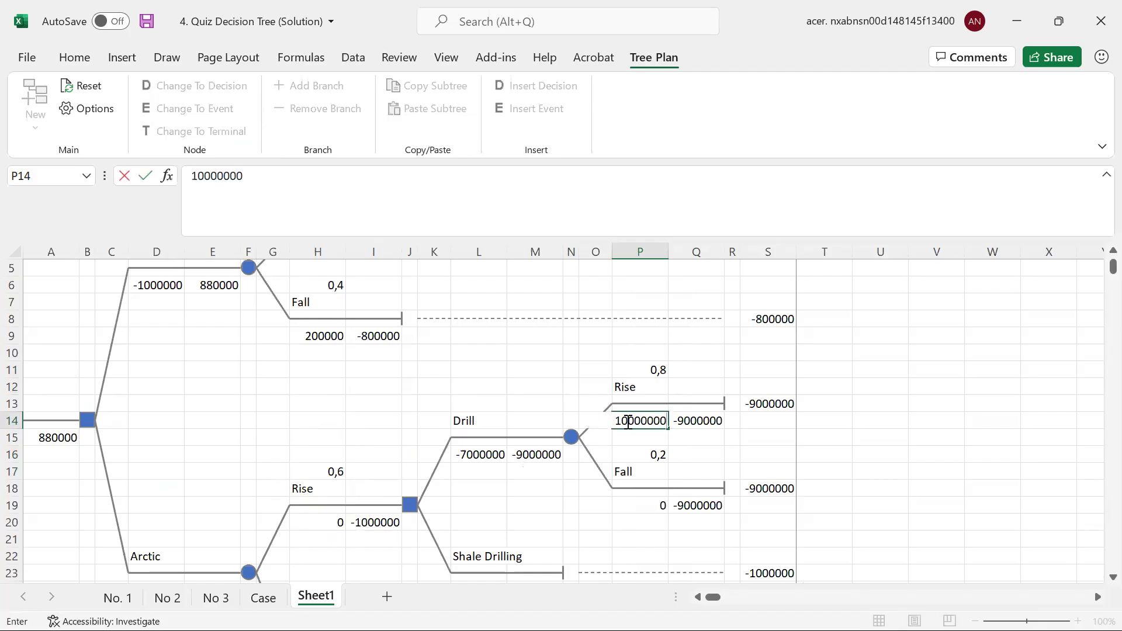
{"action": "key", "text": "Return"}
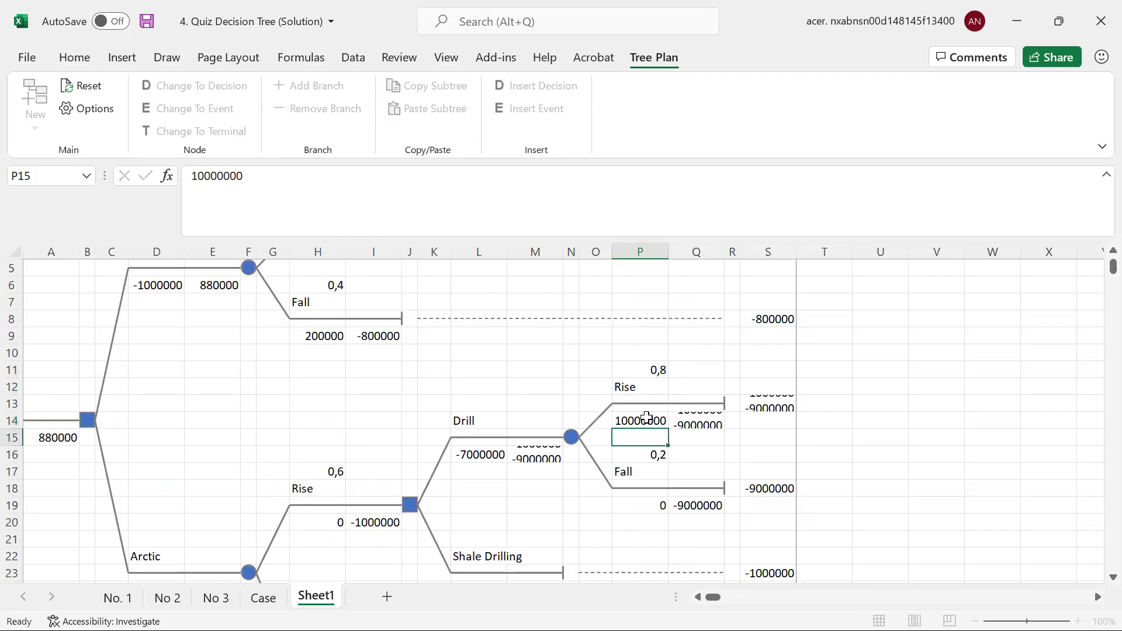
{"action": "left_click", "coordinate": [633, 509]}
{"action": "left_click", "coordinate": [263, 598]}
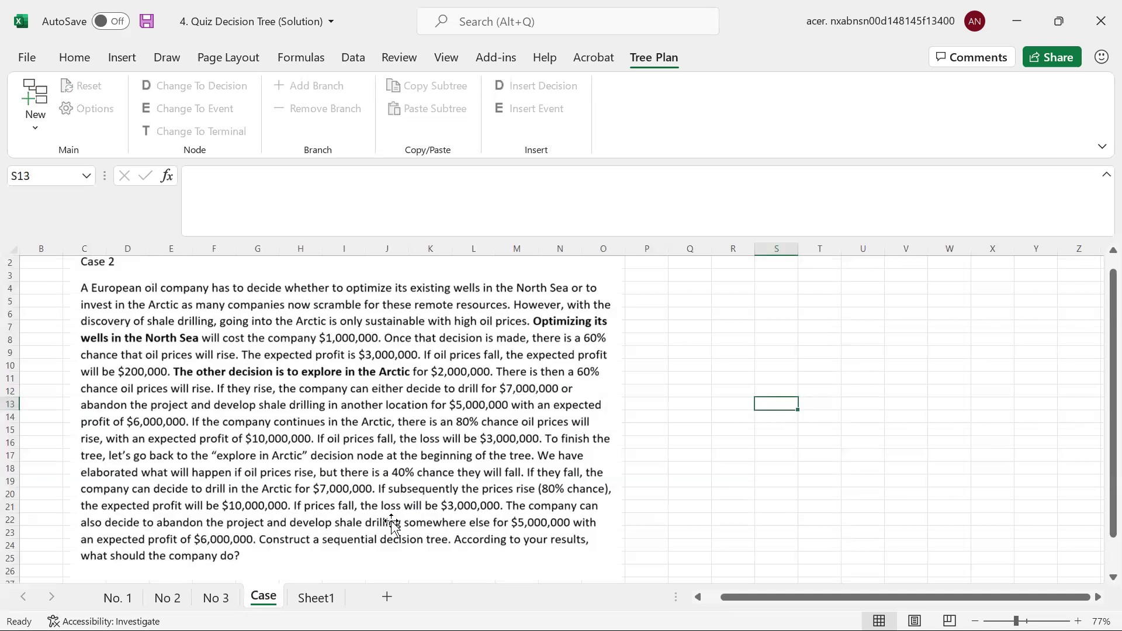
{"action": "left_click", "coordinate": [321, 597]}
{"action": "type", "text": "-3000000"}
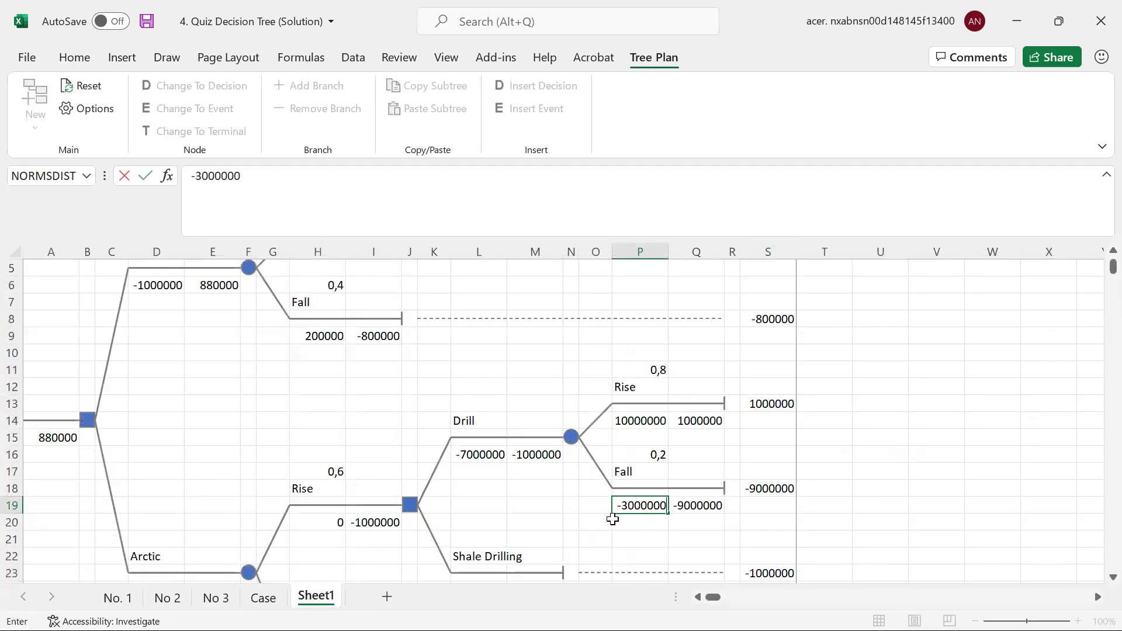
{"action": "key", "text": "Return"}
Review the falling-price options on the Case sheet and change the Arctic Fall end node in J28 to a decision with two branches.
{"action": "scroll", "coordinate": [484, 495], "scroll_direction": "down", "scroll_amount": 1}
{"action": "scroll", "coordinate": [484, 495], "scroll_direction": "down", "scroll_amount": 3}
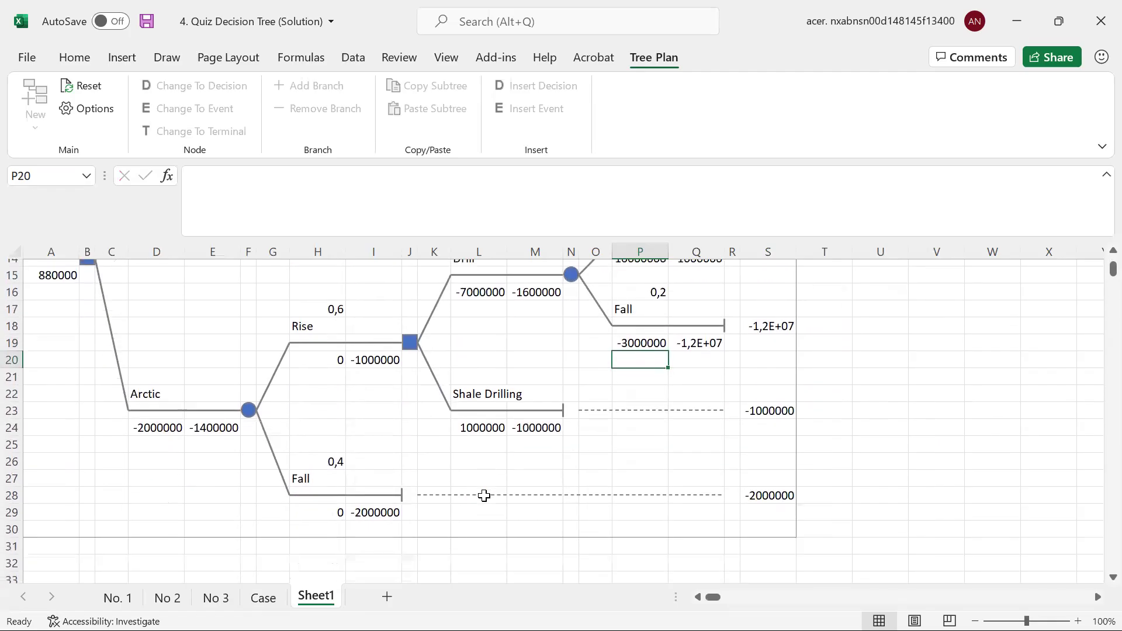
{"action": "scroll", "coordinate": [484, 496], "scroll_direction": "up", "scroll_amount": 1}
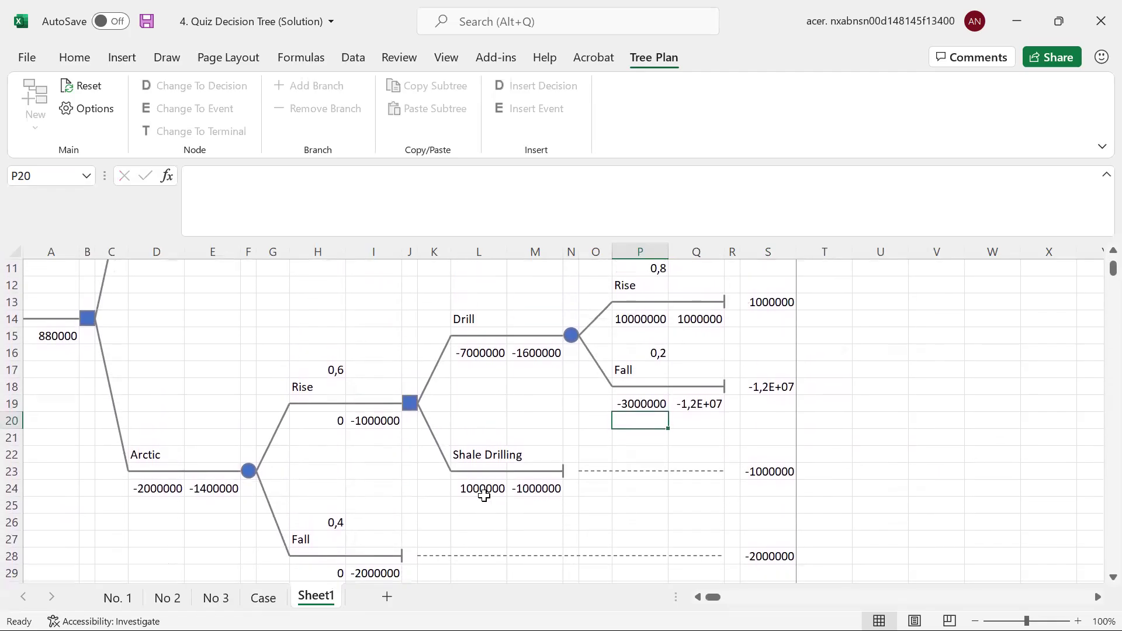
{"action": "left_click", "coordinate": [263, 597]}
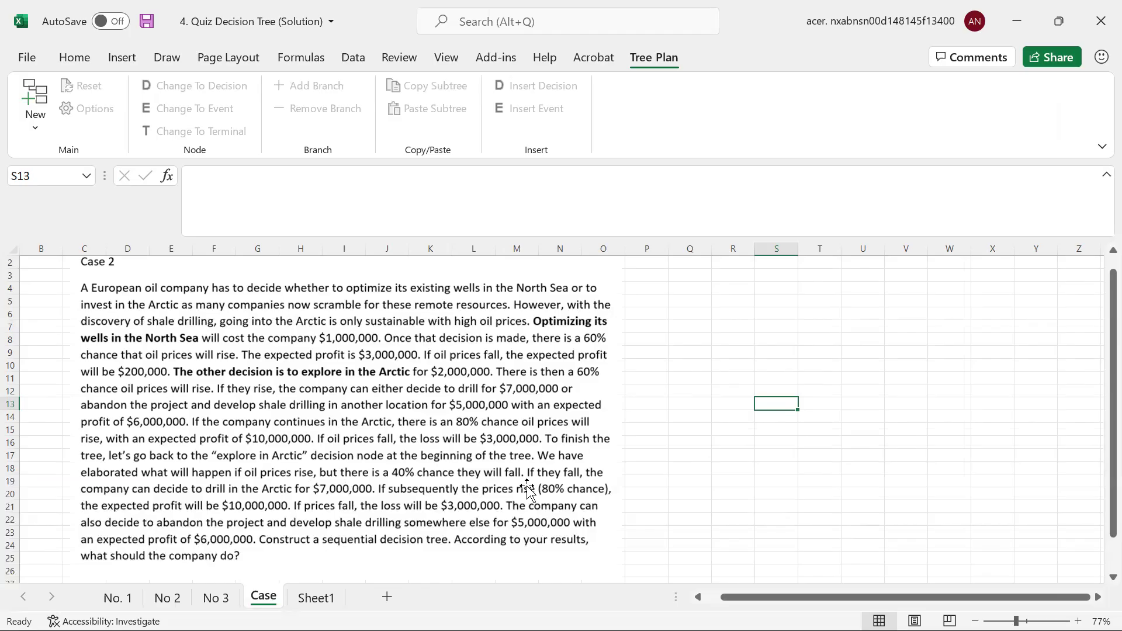
{"action": "left_click", "coordinate": [314, 597]}
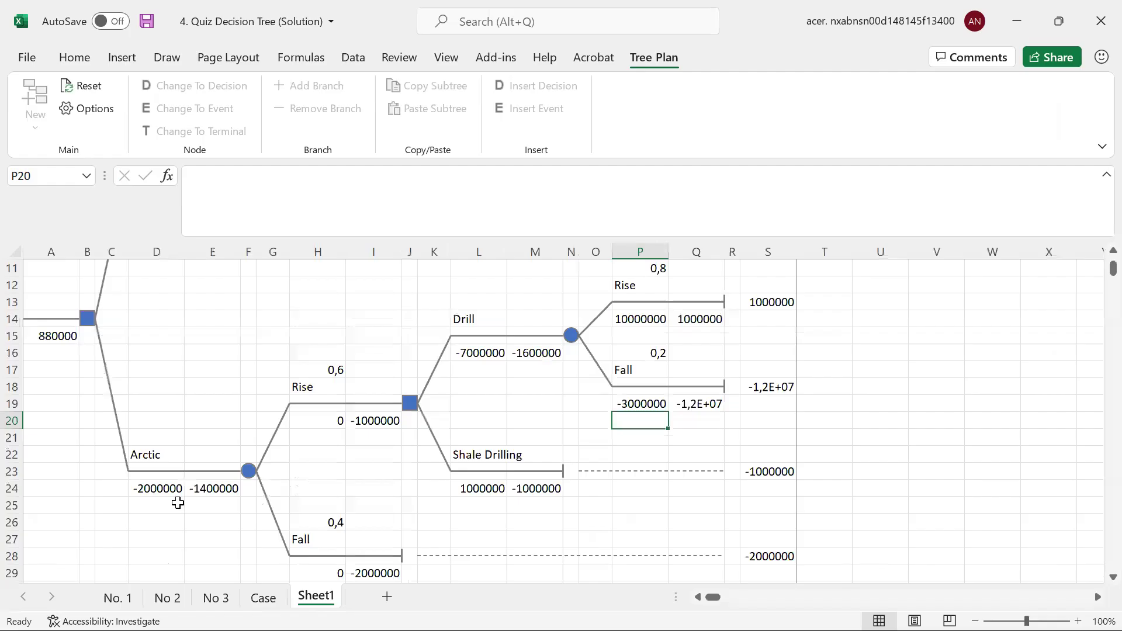
{"action": "scroll", "coordinate": [358, 533], "scroll_direction": "down", "scroll_amount": 1}
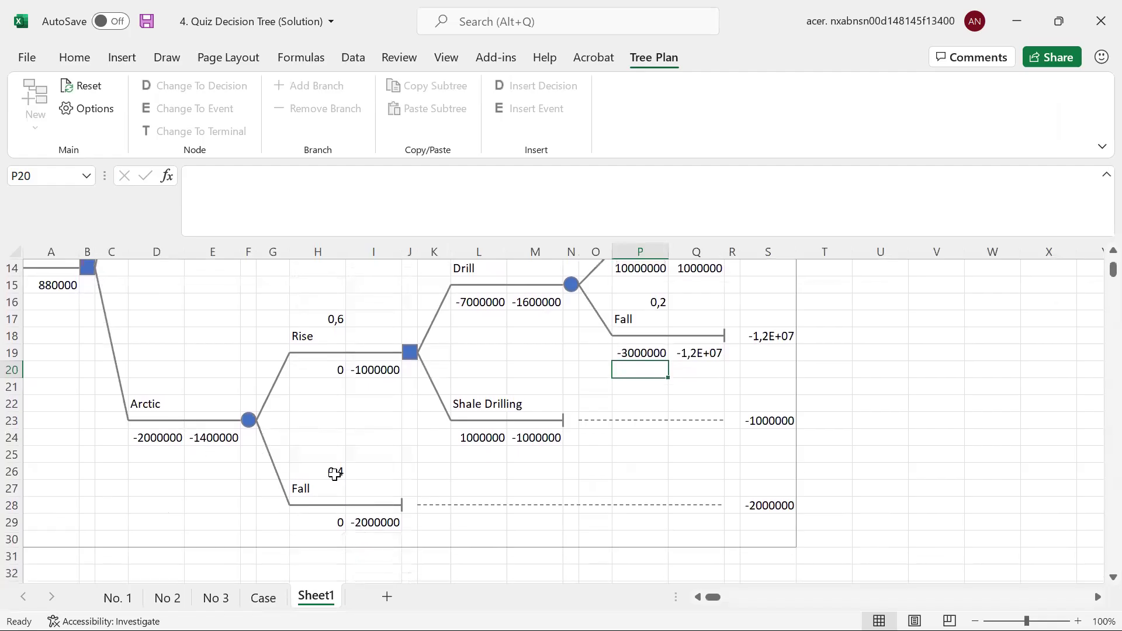
{"action": "left_click", "coordinate": [271, 597]}
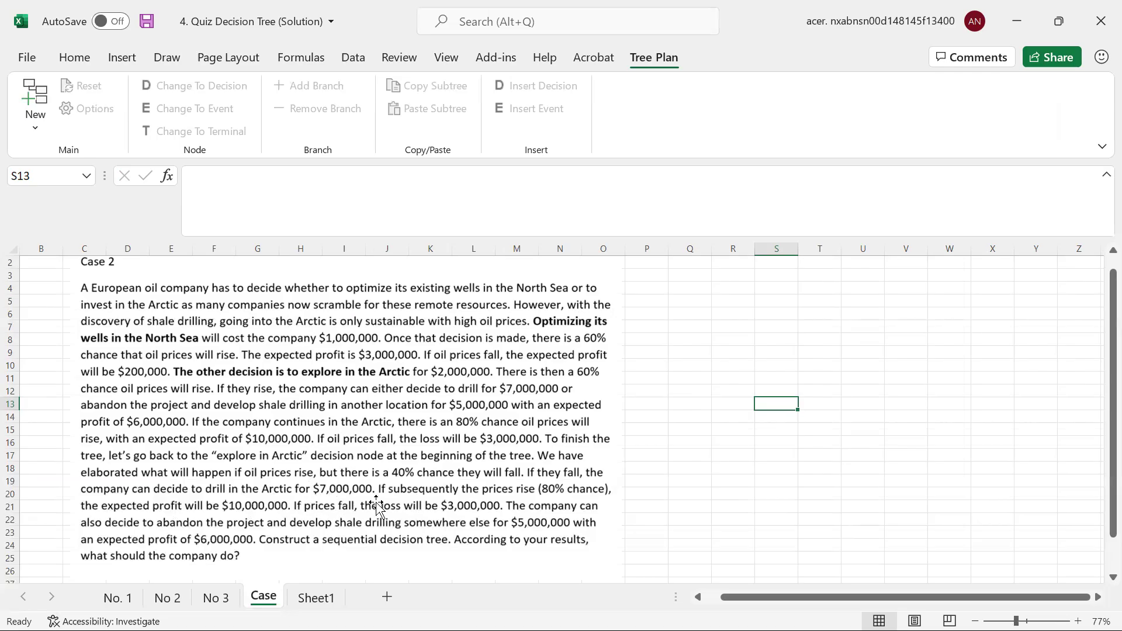
{"action": "left_click", "coordinate": [316, 597]}
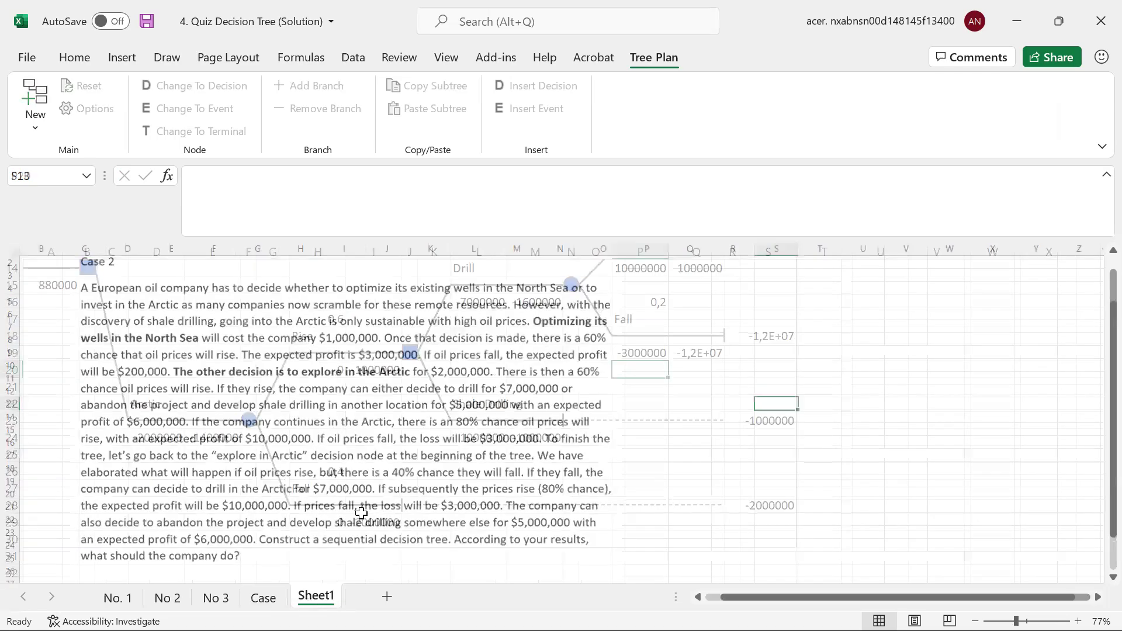
{"action": "left_click", "coordinate": [410, 508]}
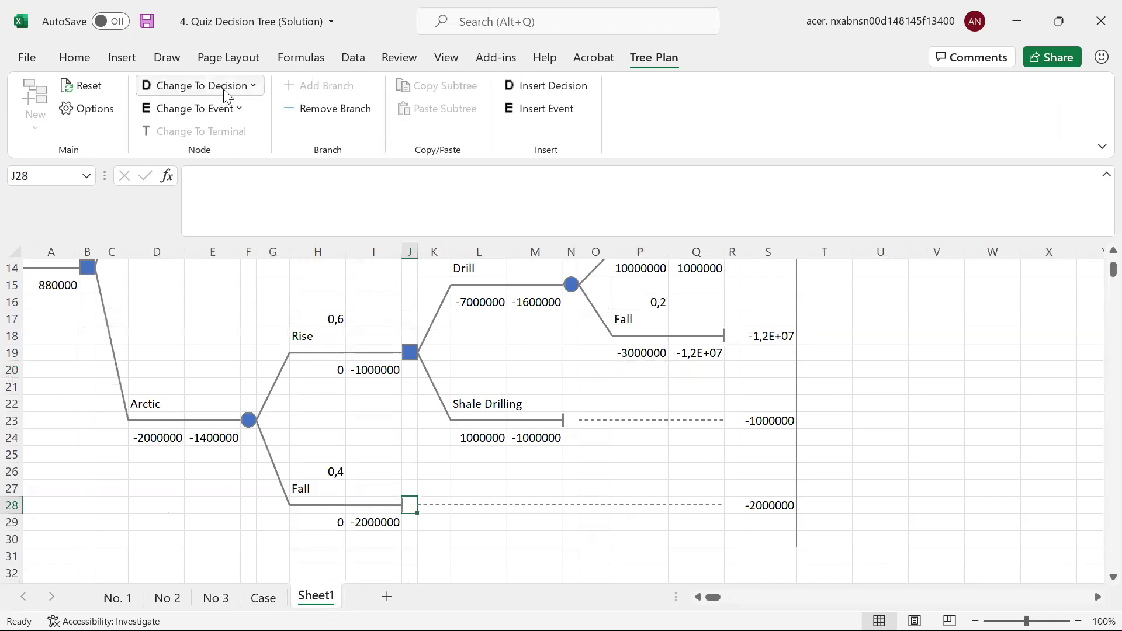
{"action": "left_click", "coordinate": [227, 91]}
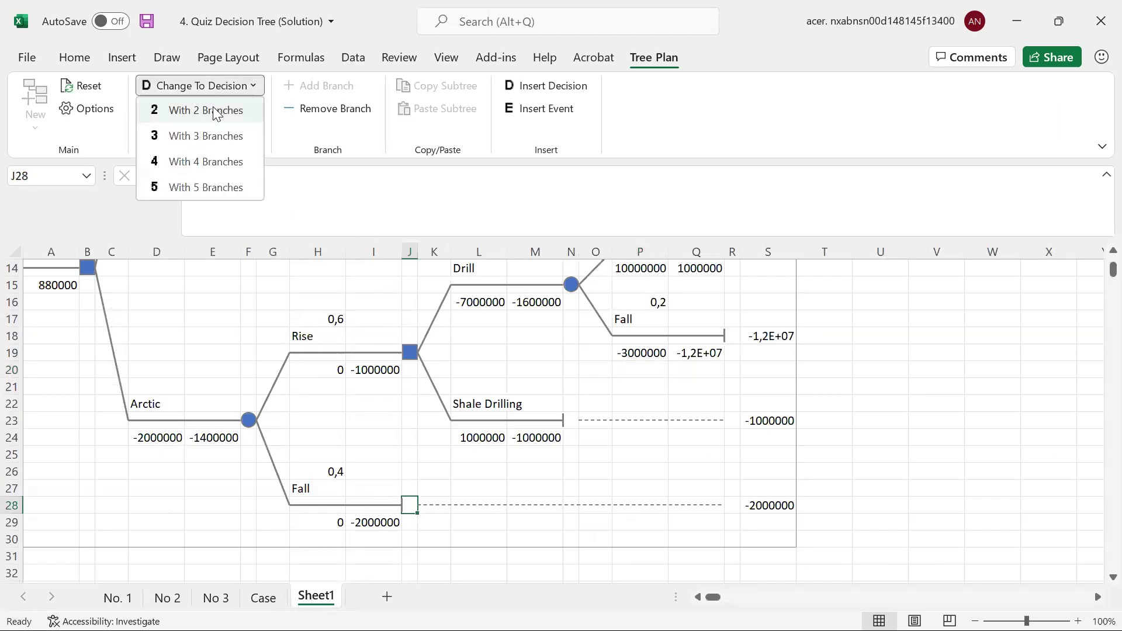
{"action": "left_click", "coordinate": [216, 112]}
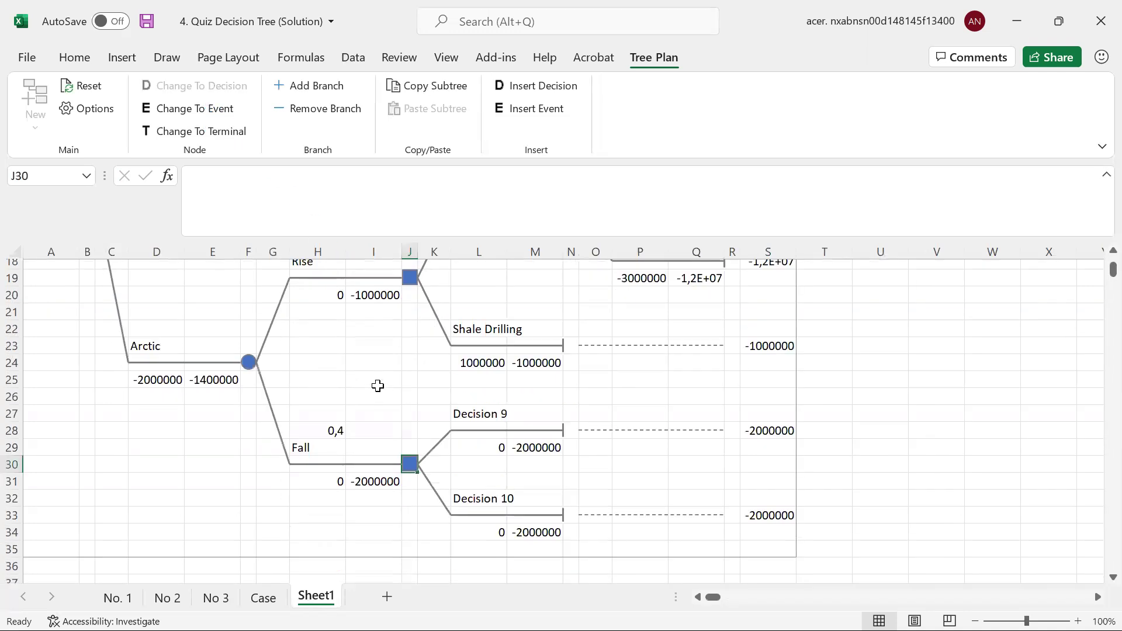
Name the two decision branches under Arctic Fall as Drill in L27 and Shale Drilling in L32.
{"action": "left_click", "coordinate": [471, 424]}
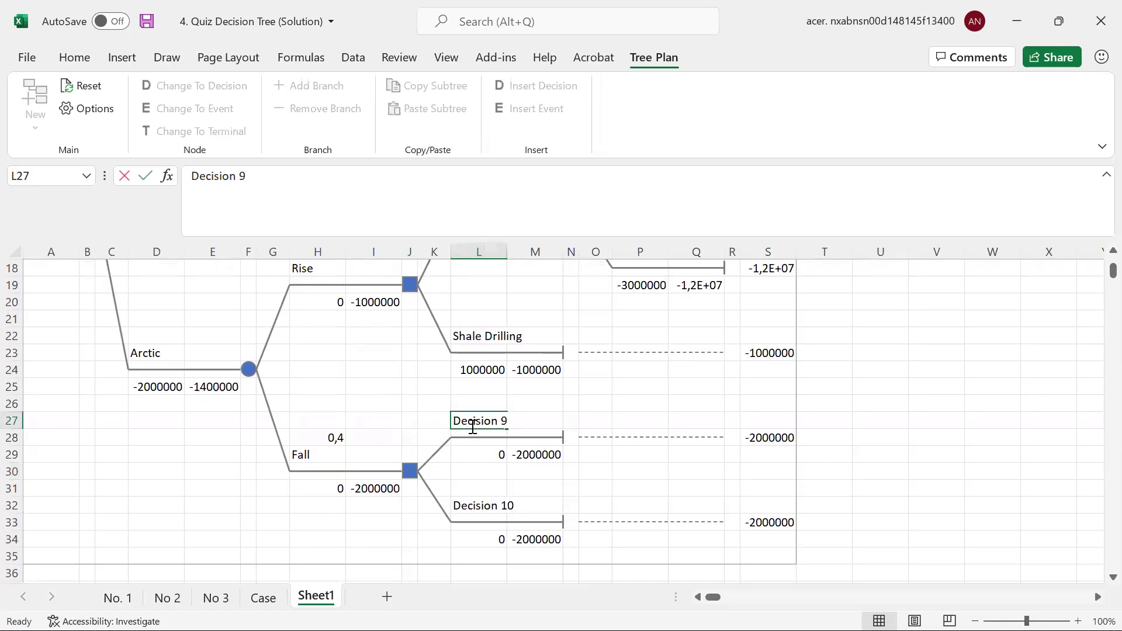
{"action": "type", "text": "Drill"}
{"action": "left_click", "coordinate": [460, 504]}
{"action": "type", "text": "S"}
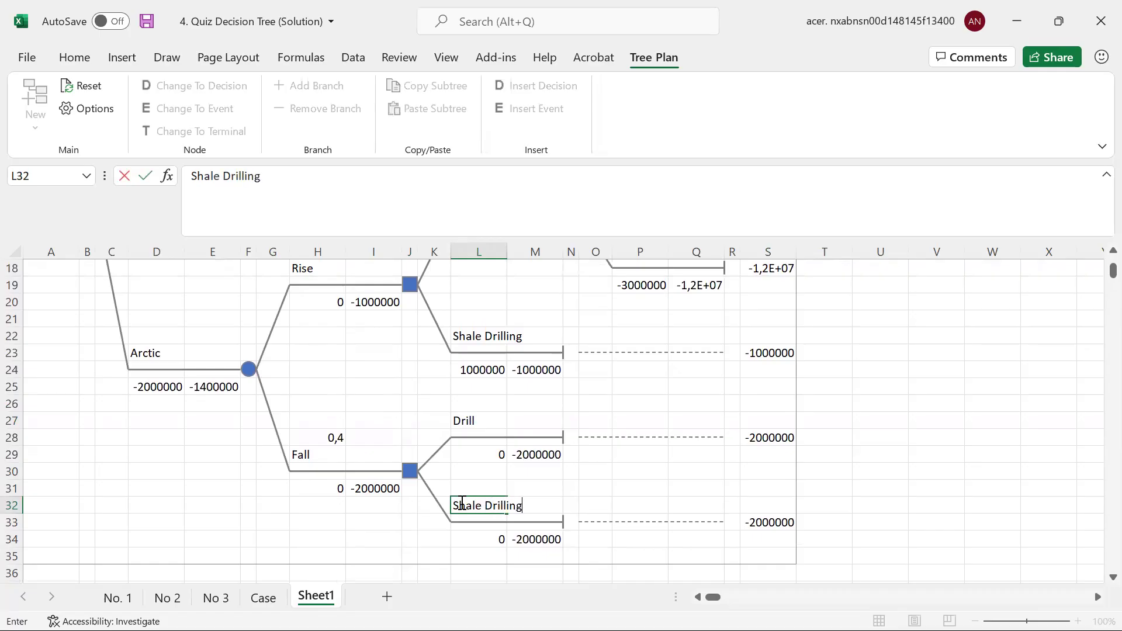
{"action": "type", "text": "hale Drilling"}
{"action": "key", "text": "Return"}
Set the payoffs of the decision branches under Arctic Fall to -7000000 for Drill in L29 and 1000000 for Shale Drilling in L34.
{"action": "left_click", "coordinate": [480, 461]}
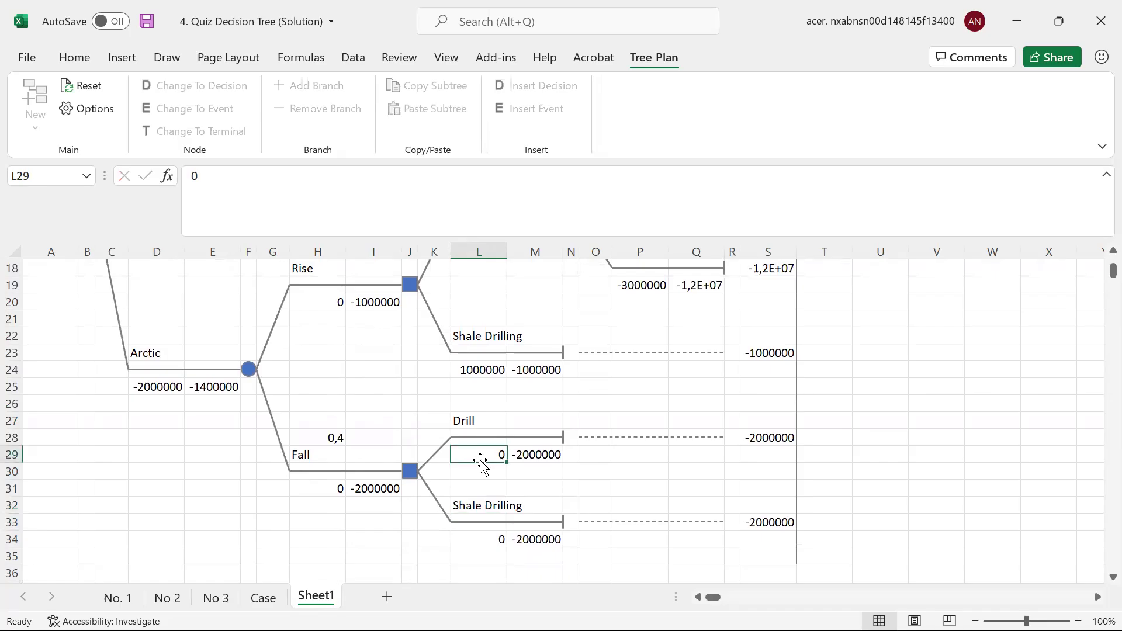
{"action": "type", "text": "-7000000"}
{"action": "key", "text": "Return"}
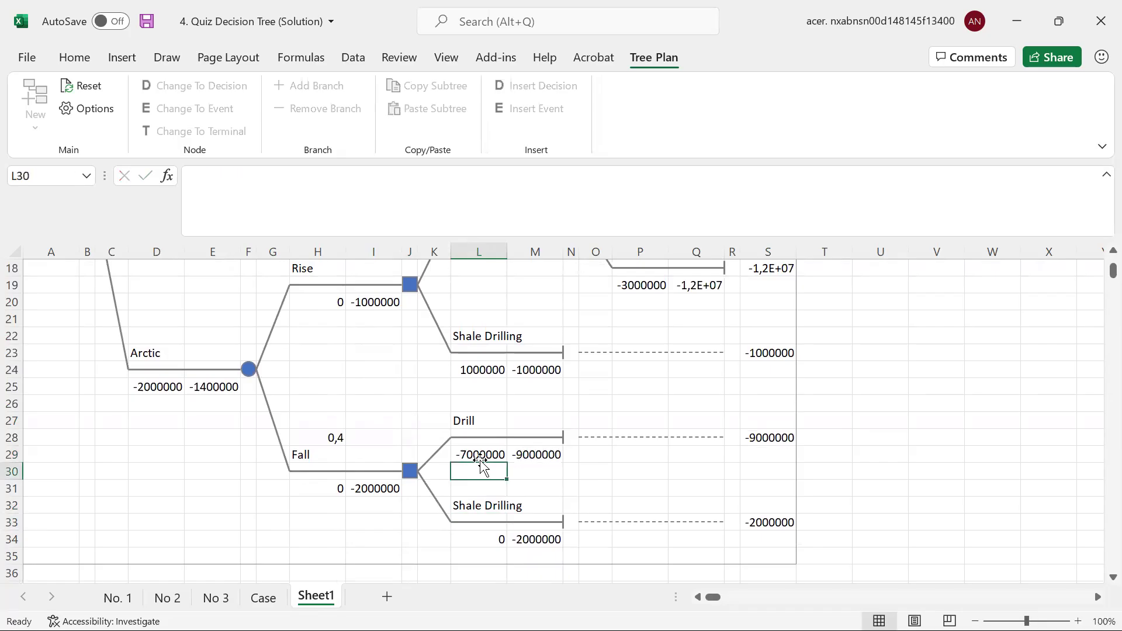
{"action": "left_click", "coordinate": [473, 537]}
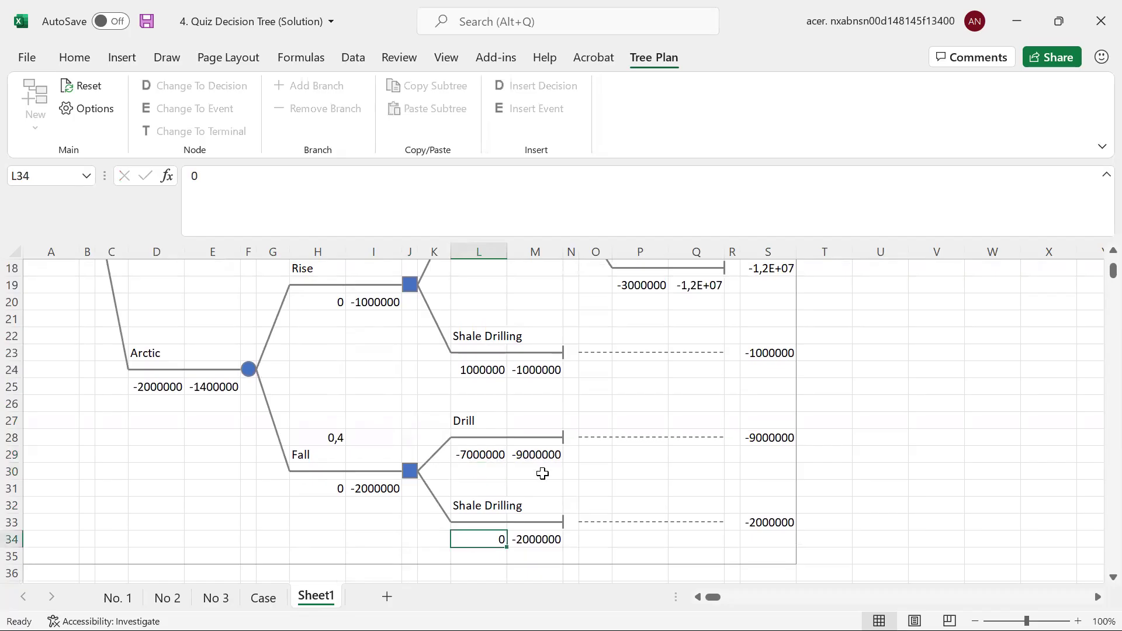
{"action": "type", "text": "1000000"}
{"action": "key", "text": "Return"}
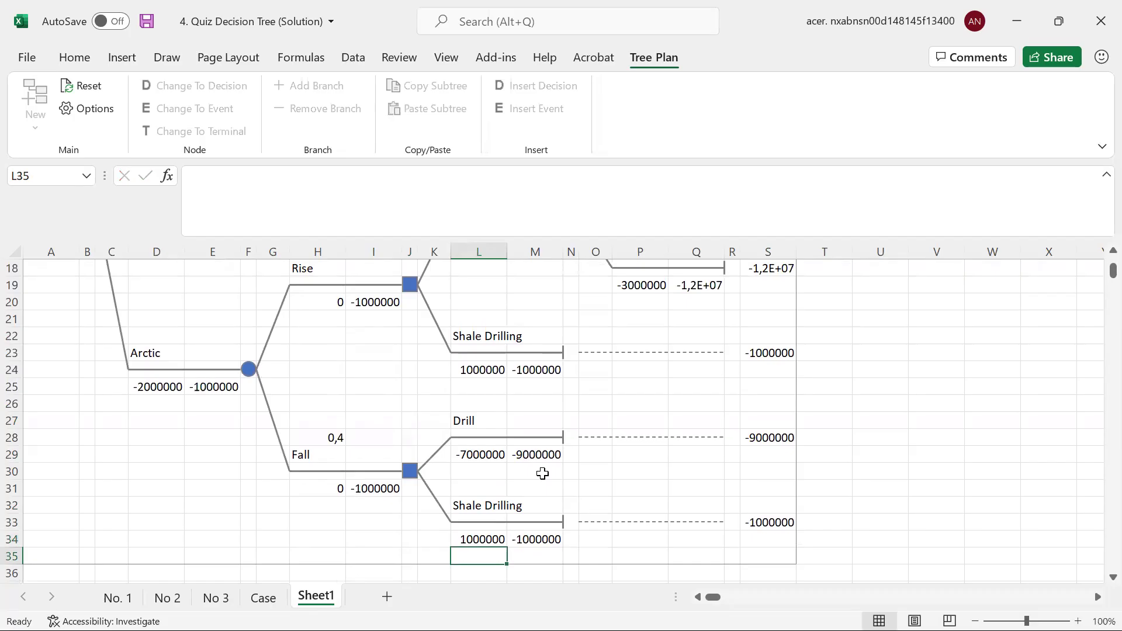
Review the falling-price drilling outcomes on the Case sheet and change the lower Drill end node in N28 to an event with two branches.
{"action": "left_click", "coordinate": [262, 597]}
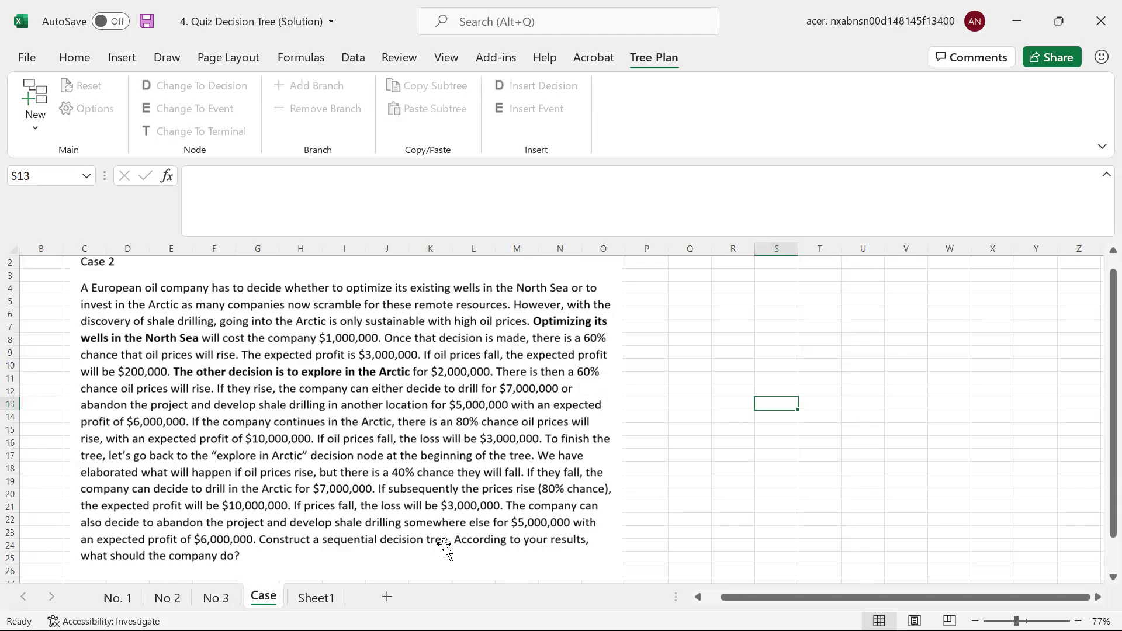
{"action": "left_click", "coordinate": [316, 596]}
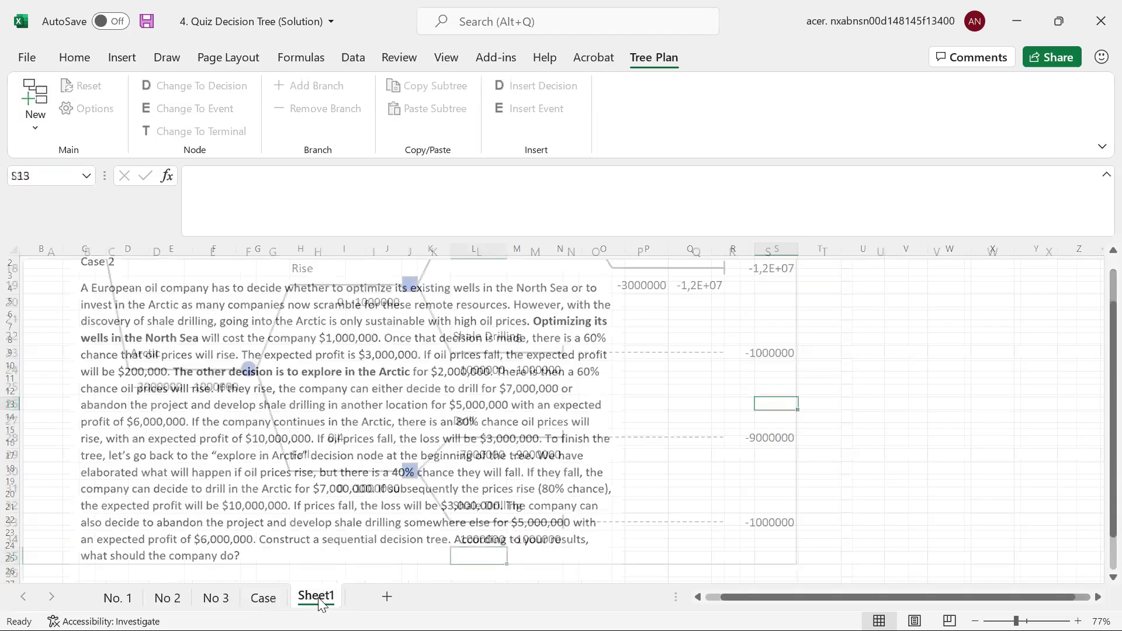
{"action": "left_click", "coordinate": [570, 436]}
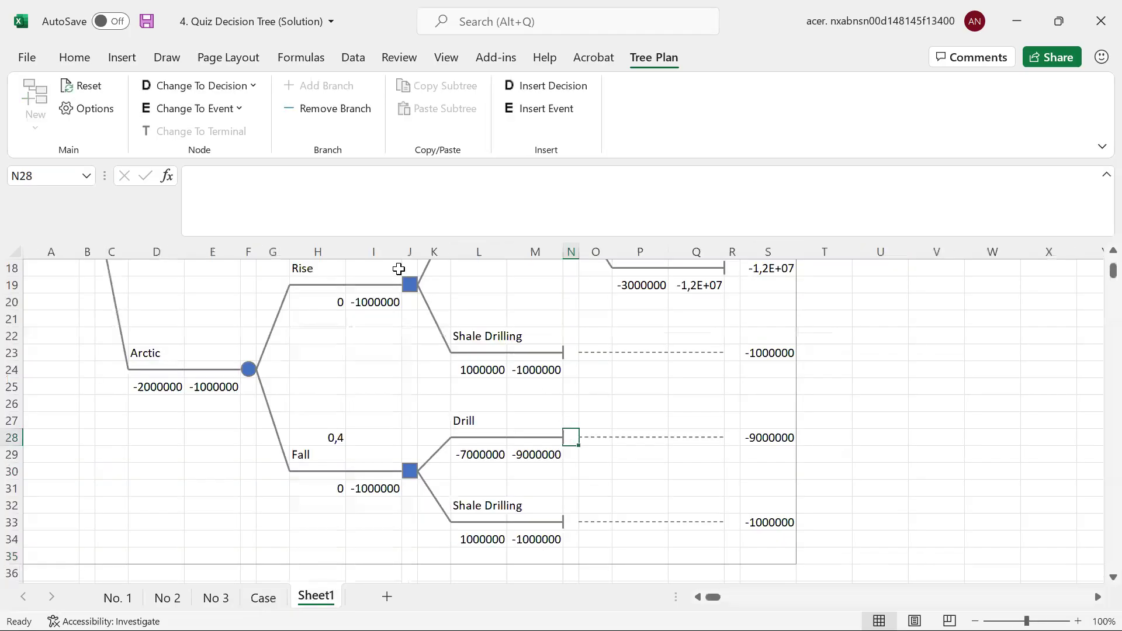
{"action": "left_click", "coordinate": [216, 111]}
{"action": "left_click", "coordinate": [216, 135]}
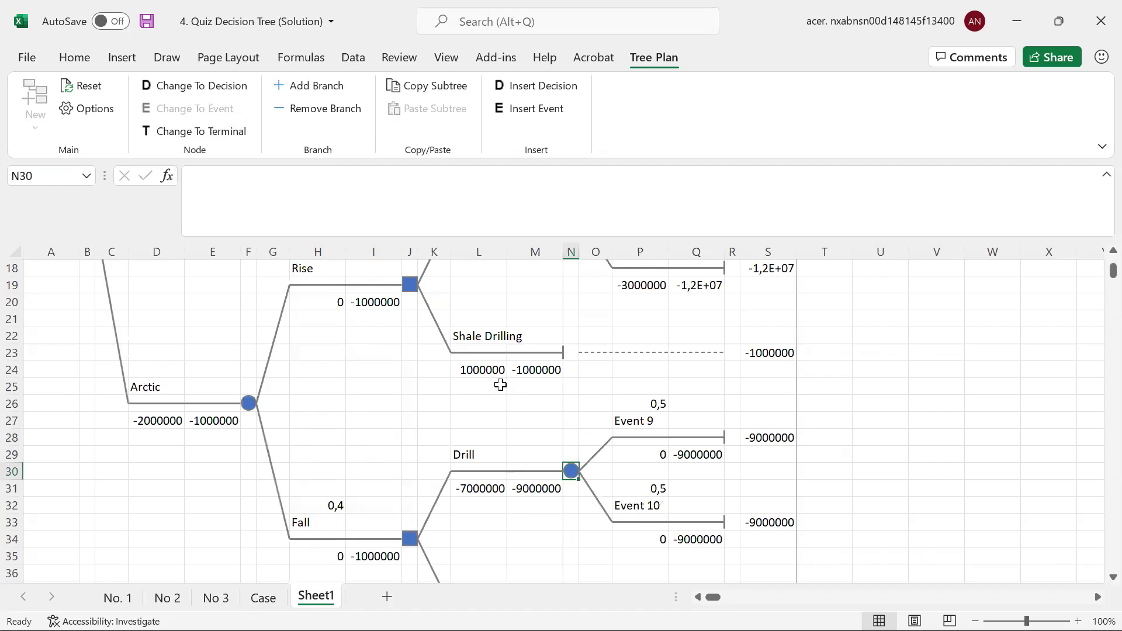
Name the two event branches of the lower Drill node as Rise in P27 and Fall in P32.
{"action": "scroll", "coordinate": [509, 491], "scroll_direction": "down", "scroll_amount": 2}
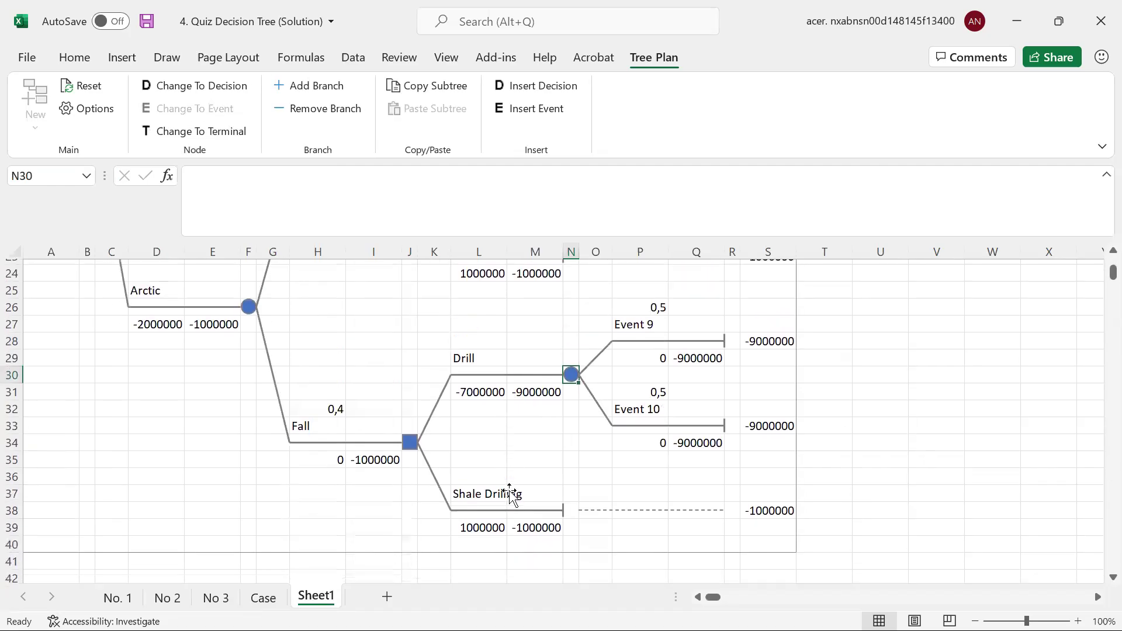
{"action": "scroll", "coordinate": [510, 496], "scroll_direction": "up", "scroll_amount": 2}
{"action": "left_click", "coordinate": [638, 438]}
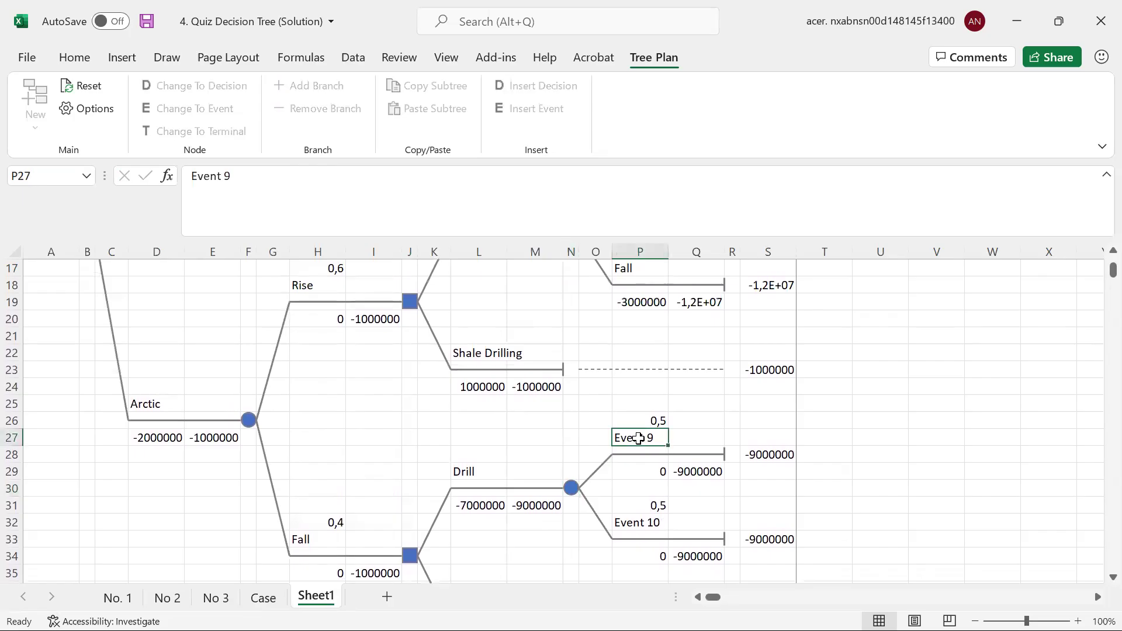
{"action": "type", "text": "Rise"}
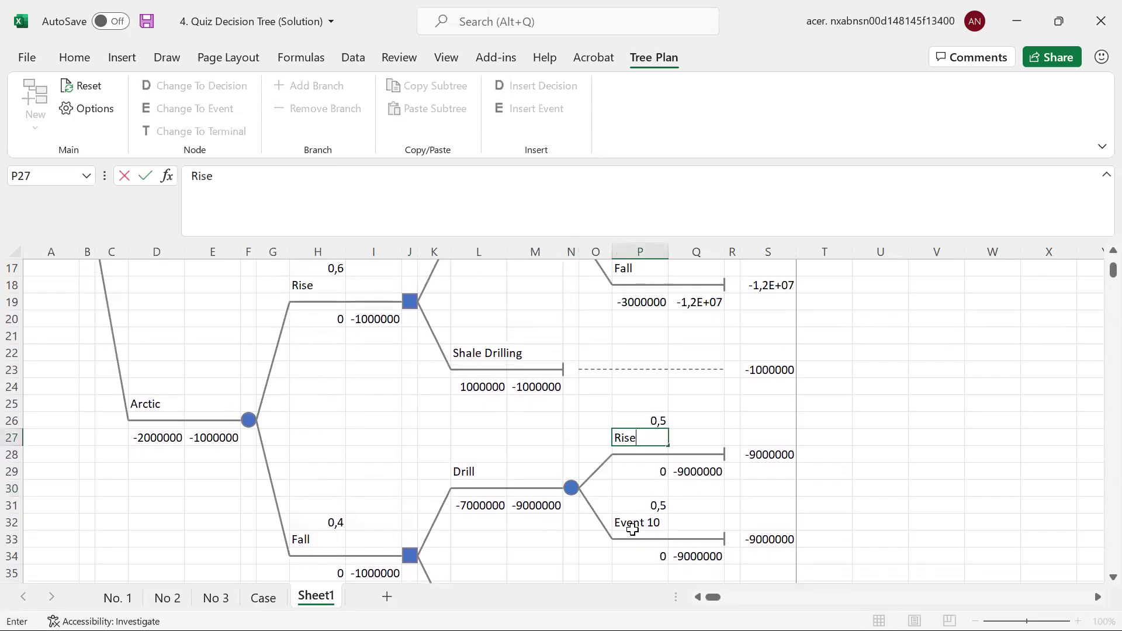
{"action": "left_click", "coordinate": [633, 519]}
{"action": "type", "text": "Fall"}
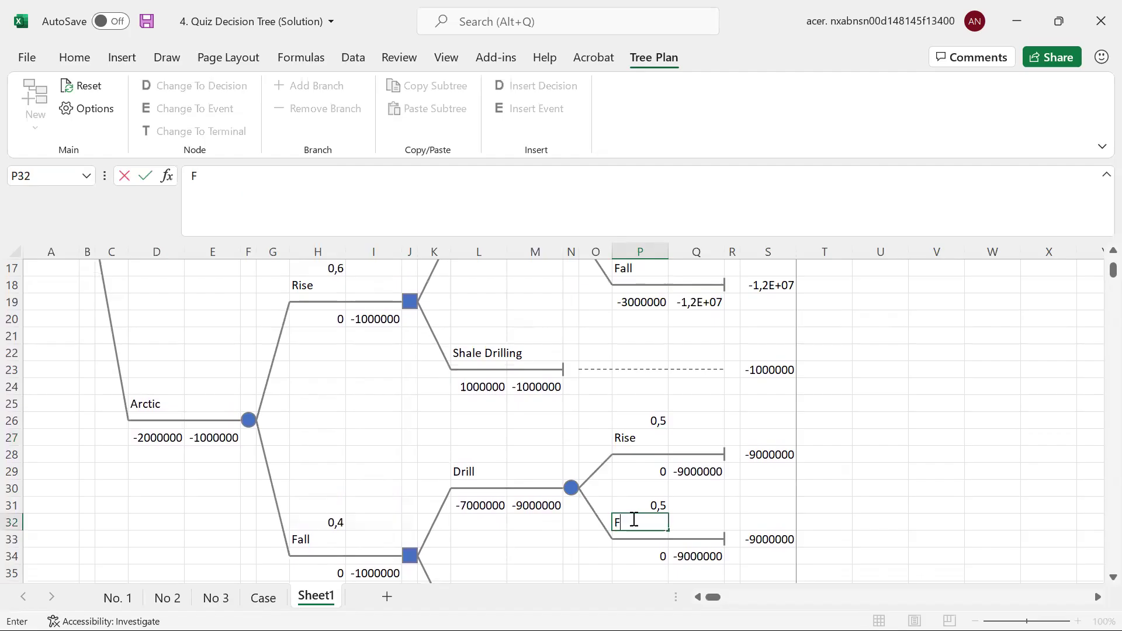
Set the probabilities of the lower Drill event branches to 0,8 for Rise in P26 and 0,2 for Fall in P31.
{"action": "left_click", "coordinate": [647, 423]}
{"action": "type", "text": "0,8"}
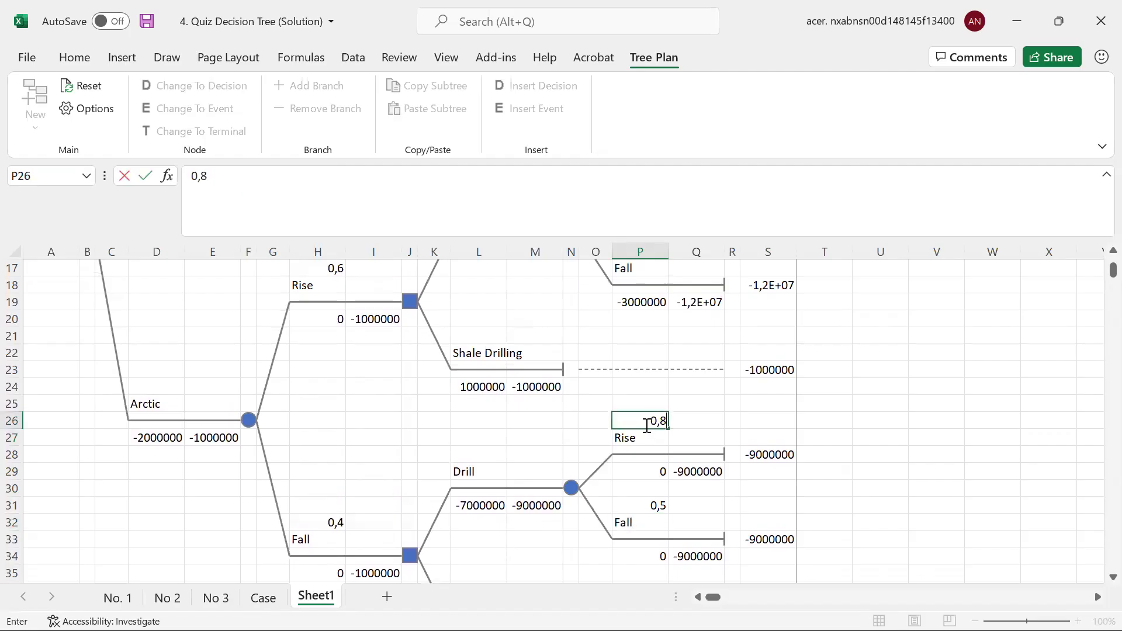
{"action": "left_click", "coordinate": [643, 508]}
{"action": "type", "text": "0,"}
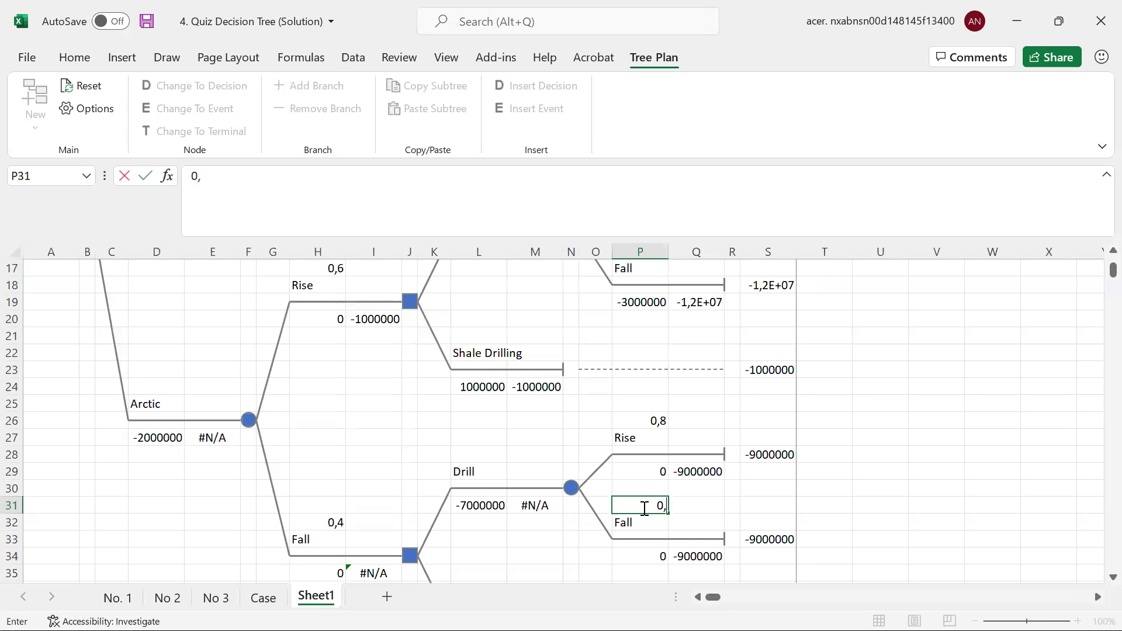
{"action": "key", "text": "Return"}
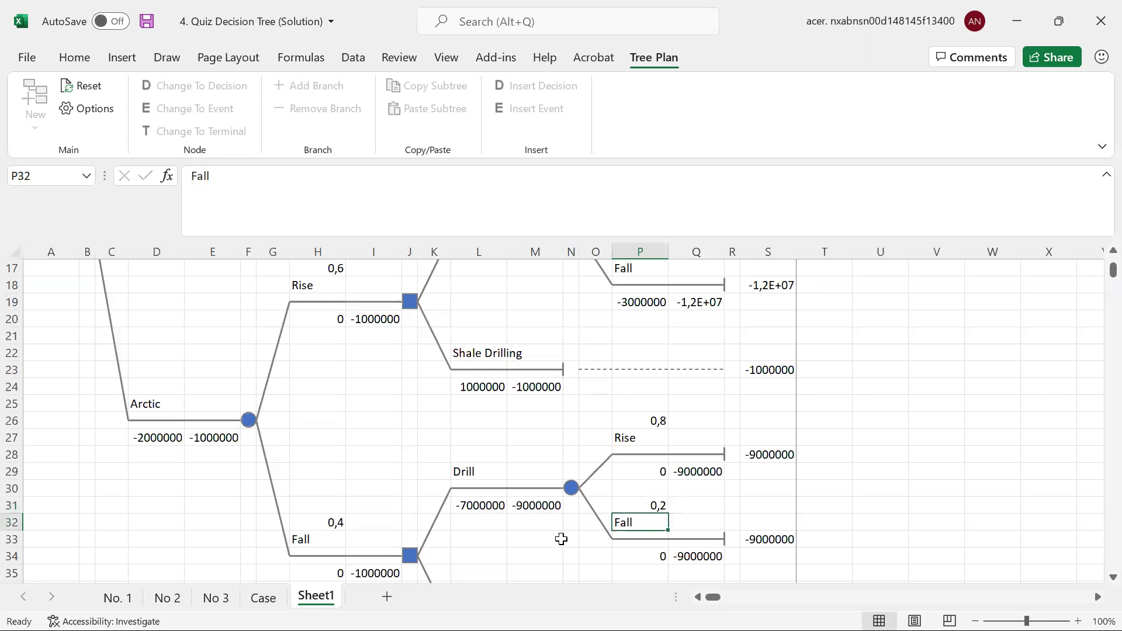
After checking the Case sheet, set the lower Drill event payoffs to 10000000 for Rise in P29 and -3000000 for Fall in P34.
{"action": "scroll", "coordinate": [561, 537], "scroll_direction": "down", "scroll_amount": 1}
{"action": "left_click", "coordinate": [637, 432]}
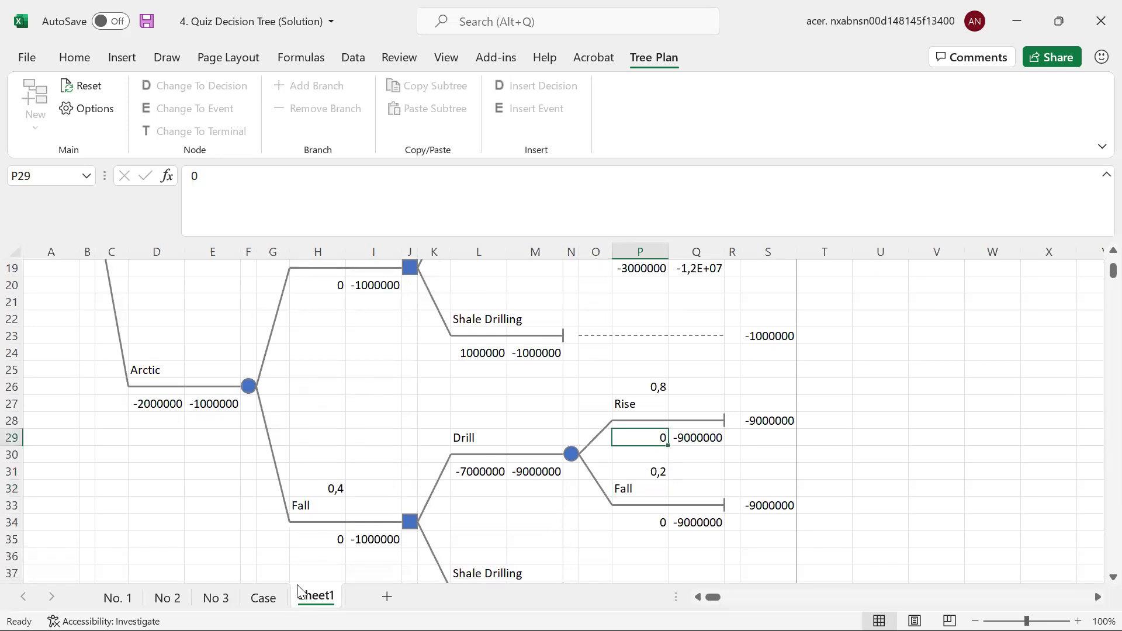
{"action": "left_click", "coordinate": [262, 597]}
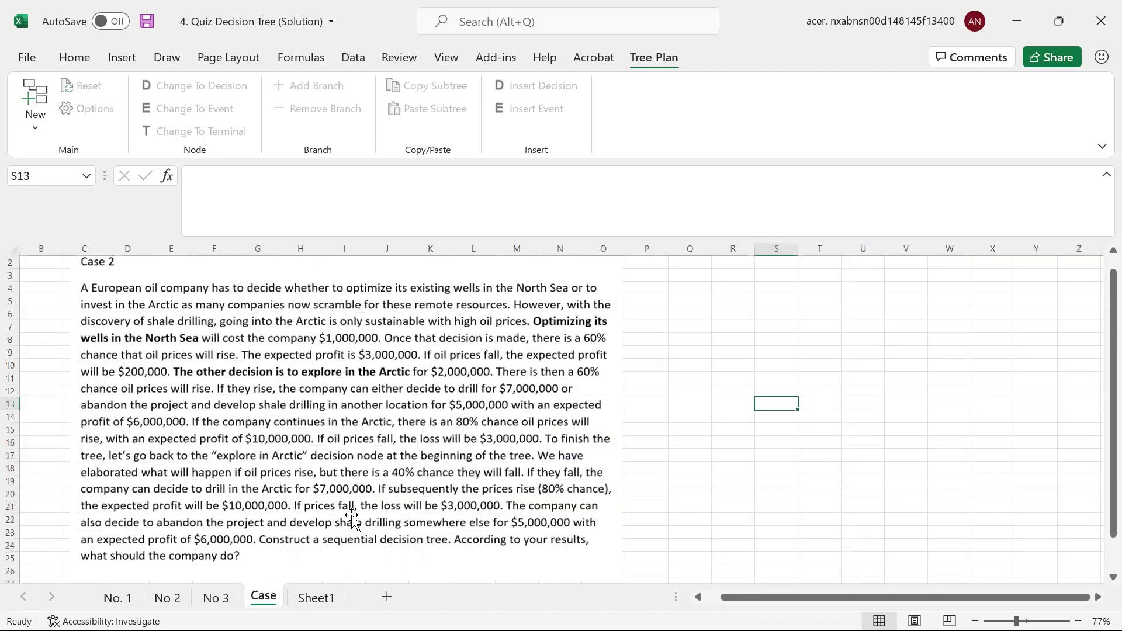
{"action": "left_click", "coordinate": [316, 597]}
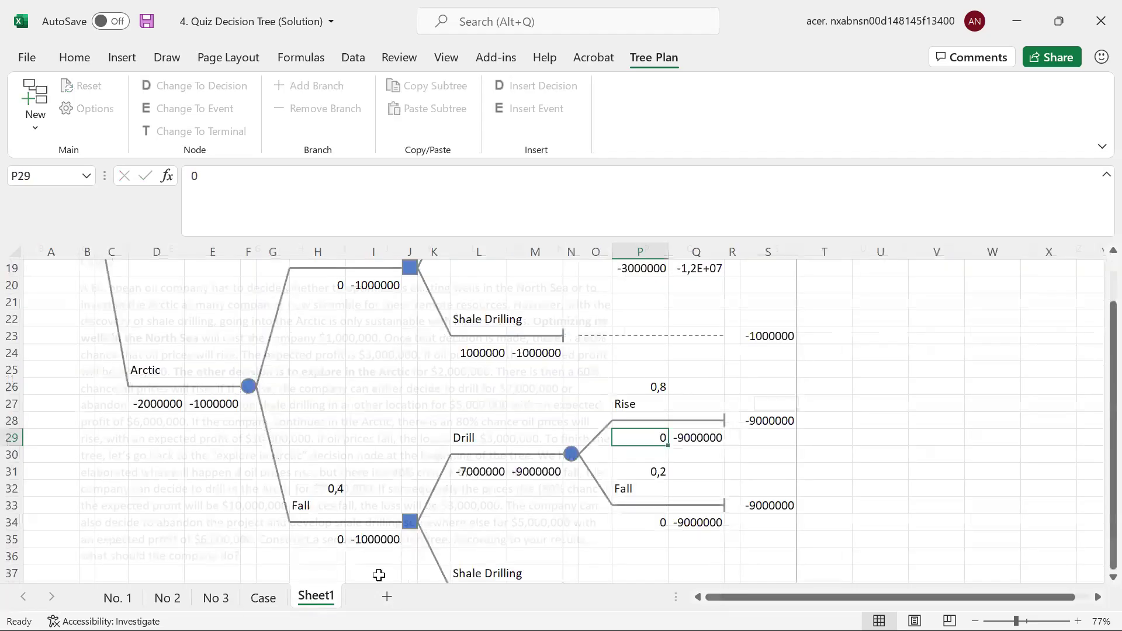
{"action": "type", "text": "10000000"}
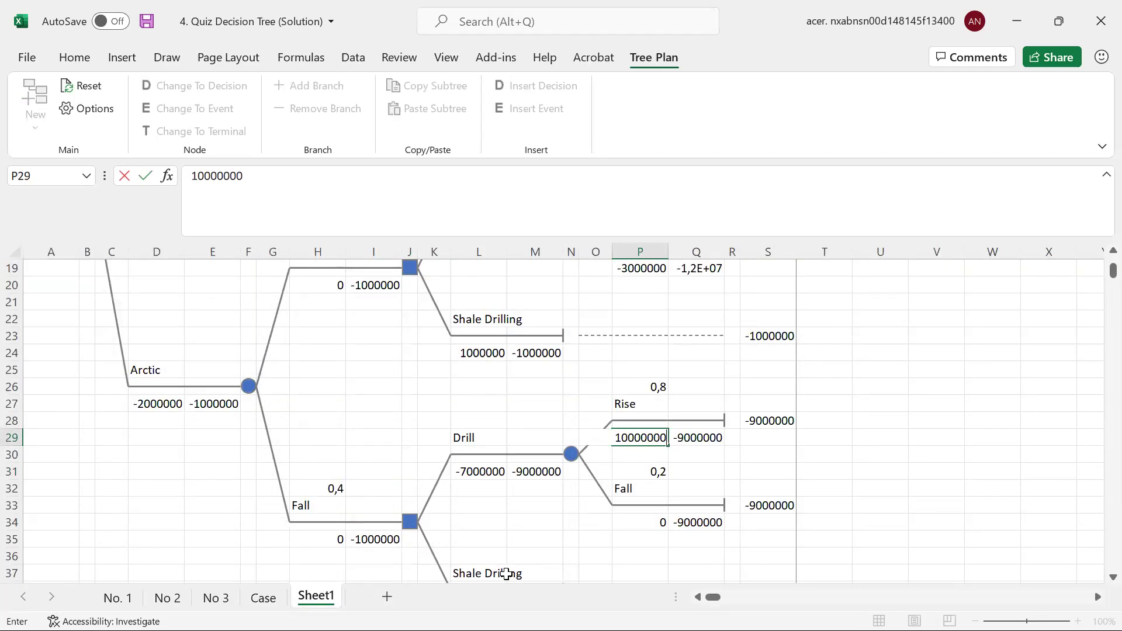
{"action": "key", "text": "Return"}
{"action": "left_click", "coordinate": [637, 518]}
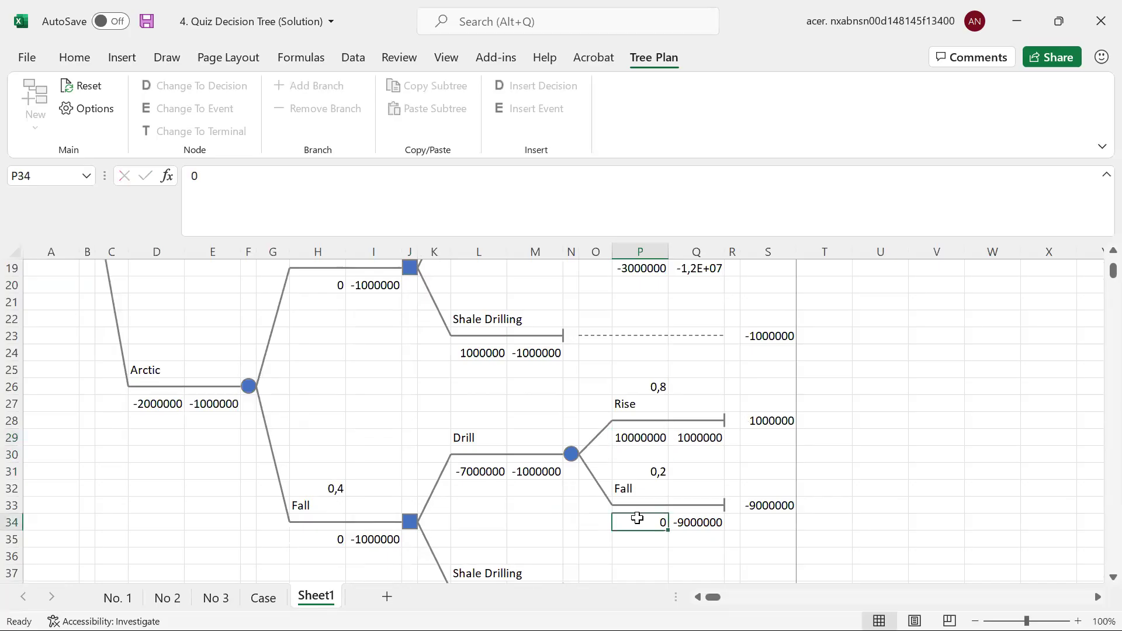
{"action": "type", "text": "-3000000"}
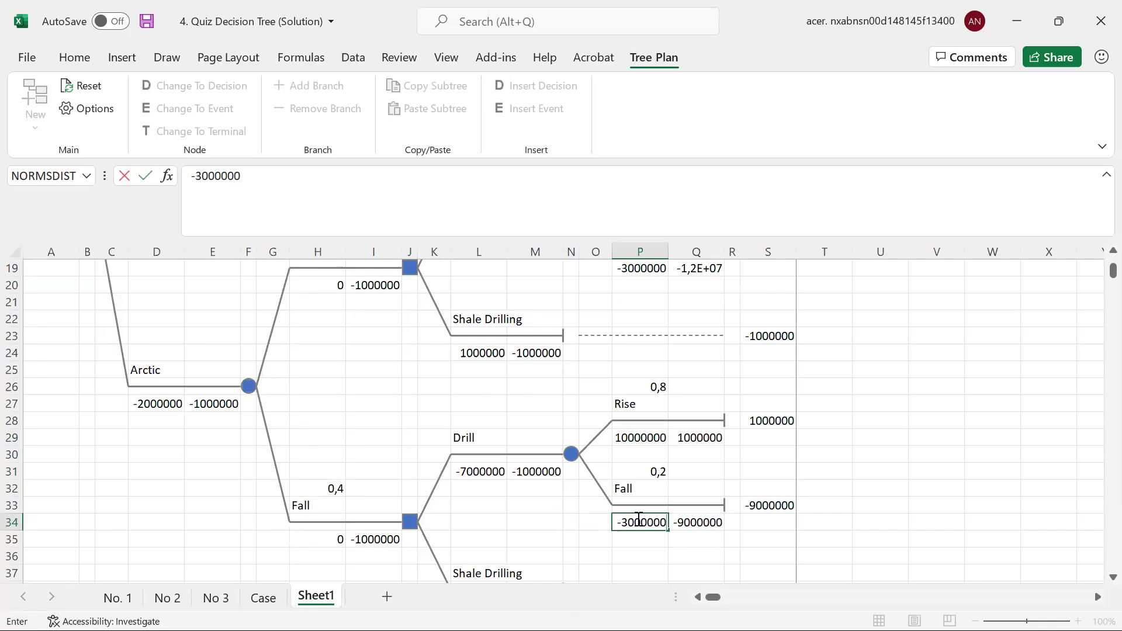
{"action": "key", "text": "Return"}
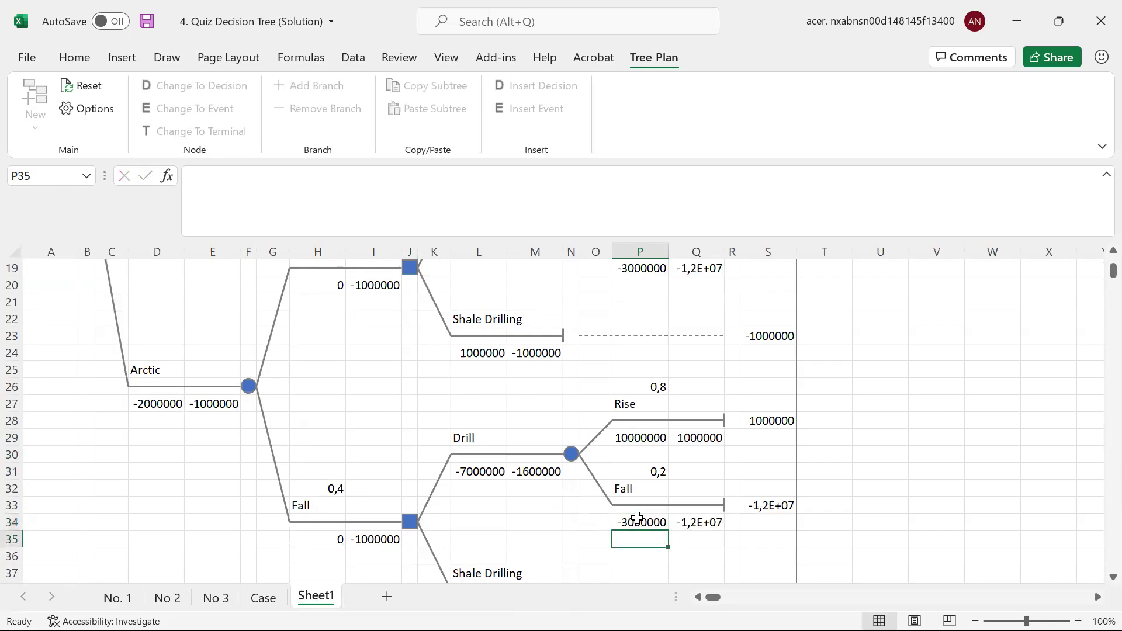
Widen columns Q, S and P so the tree's large values display in full instead of scientific notation.
{"action": "left_click_drag", "start_coordinate": [720, 252], "coordinate": [739, 252]}
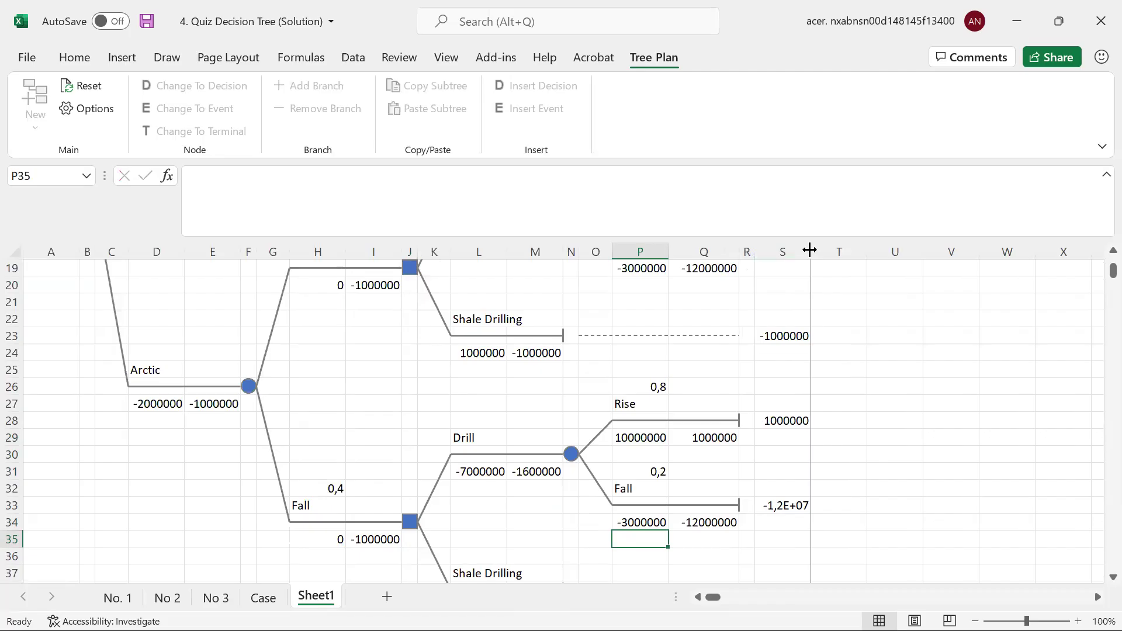
{"action": "left_click_drag", "start_coordinate": [823, 250], "coordinate": [825, 250]}
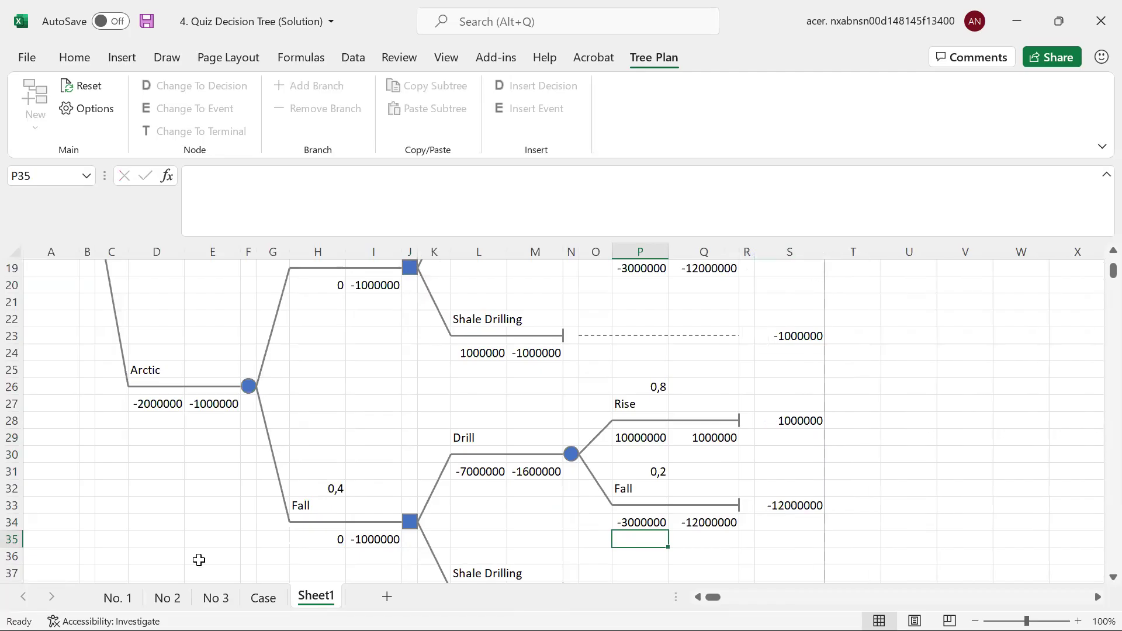
{"action": "scroll", "coordinate": [217, 500], "scroll_direction": "down", "scroll_amount": 4}
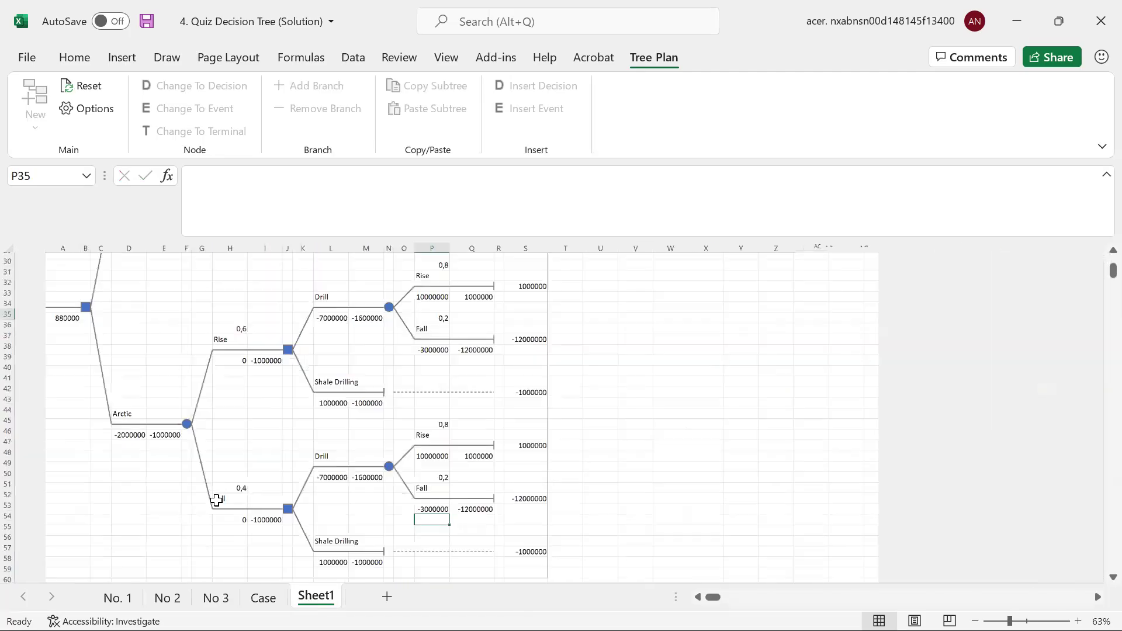
{"action": "scroll", "coordinate": [216, 500], "scroll_direction": "up", "scroll_amount": 2}
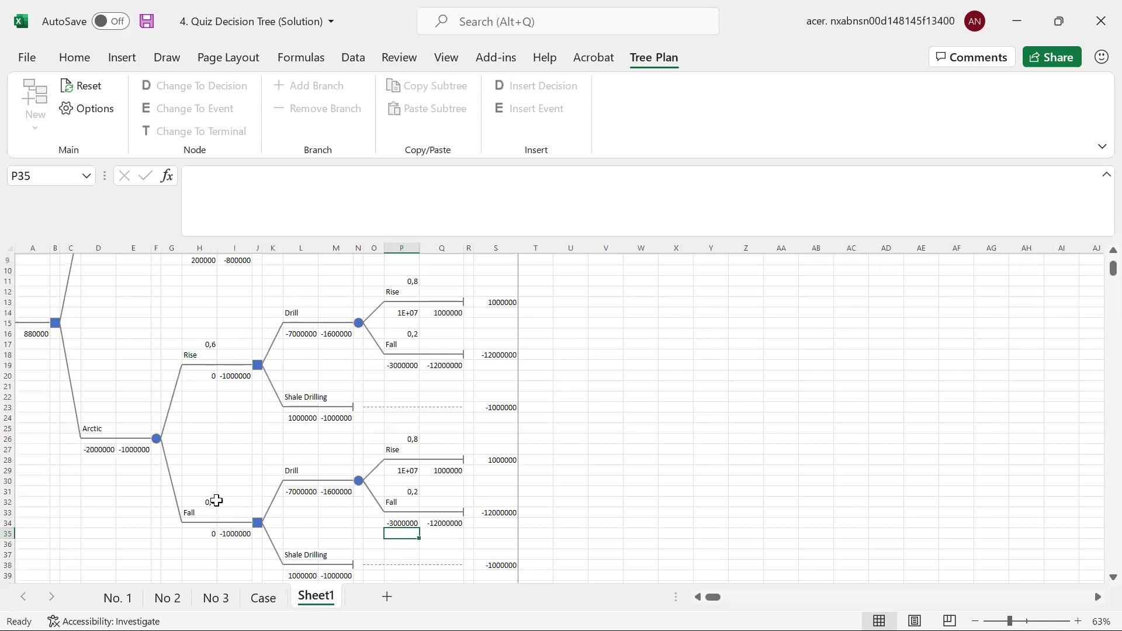
{"action": "scroll", "coordinate": [216, 500], "scroll_direction": "up", "scroll_amount": 1}
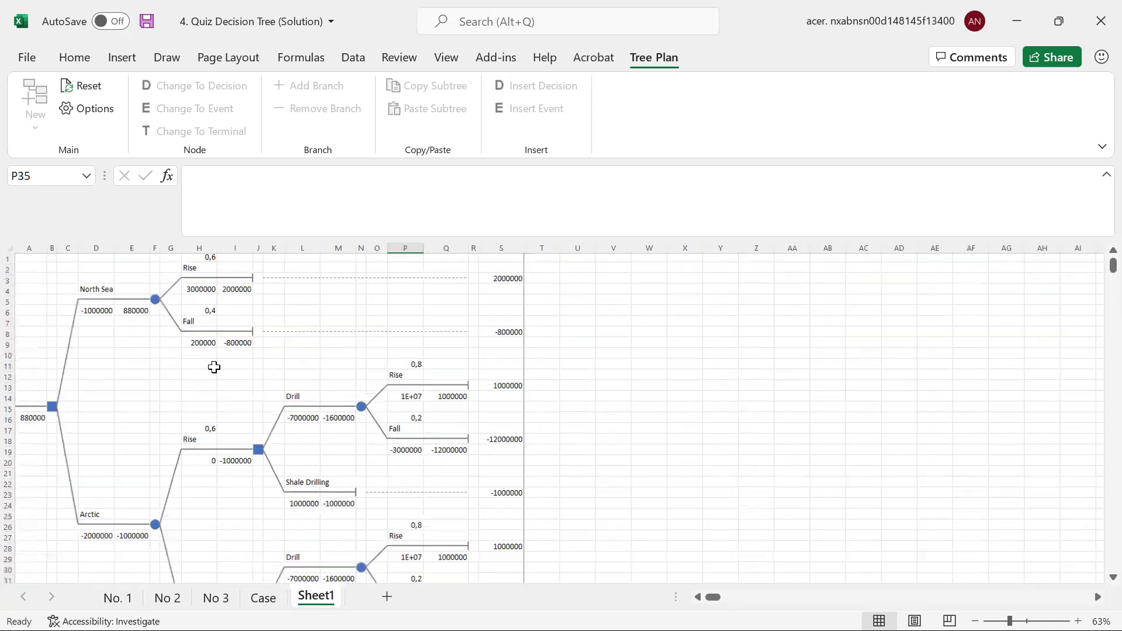
{"action": "scroll", "coordinate": [214, 367], "scroll_direction": "up", "scroll_amount": 2}
{"action": "scroll", "coordinate": [201, 382], "scroll_direction": "up", "scroll_amount": 2, "text": "ctrl"}
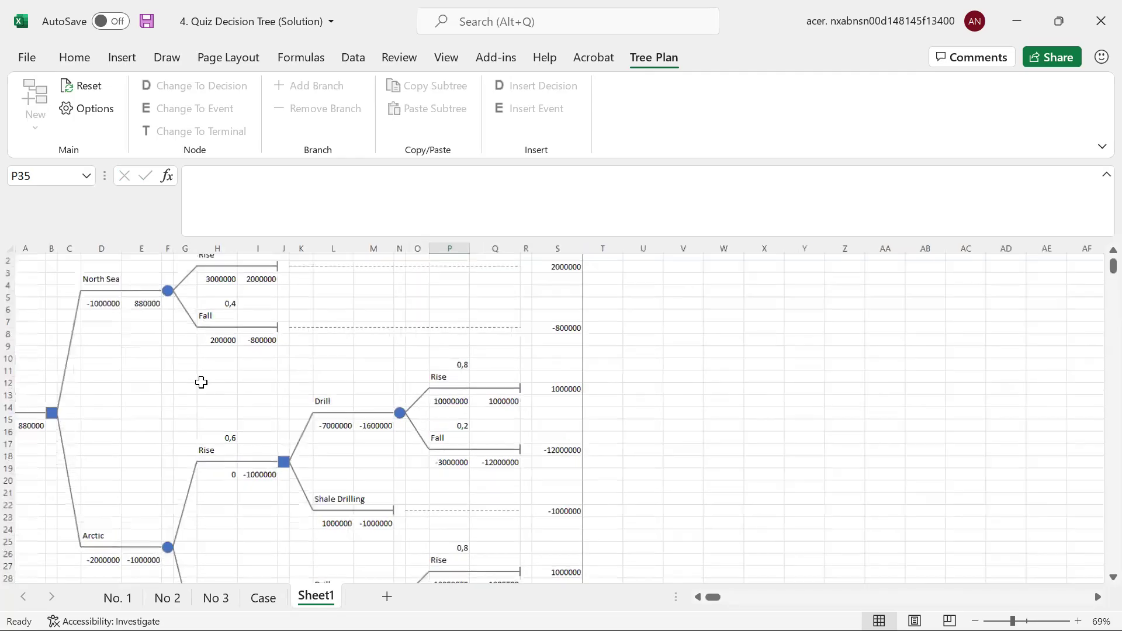
{"action": "scroll", "coordinate": [201, 382], "scroll_direction": "left", "scroll_amount": 1}
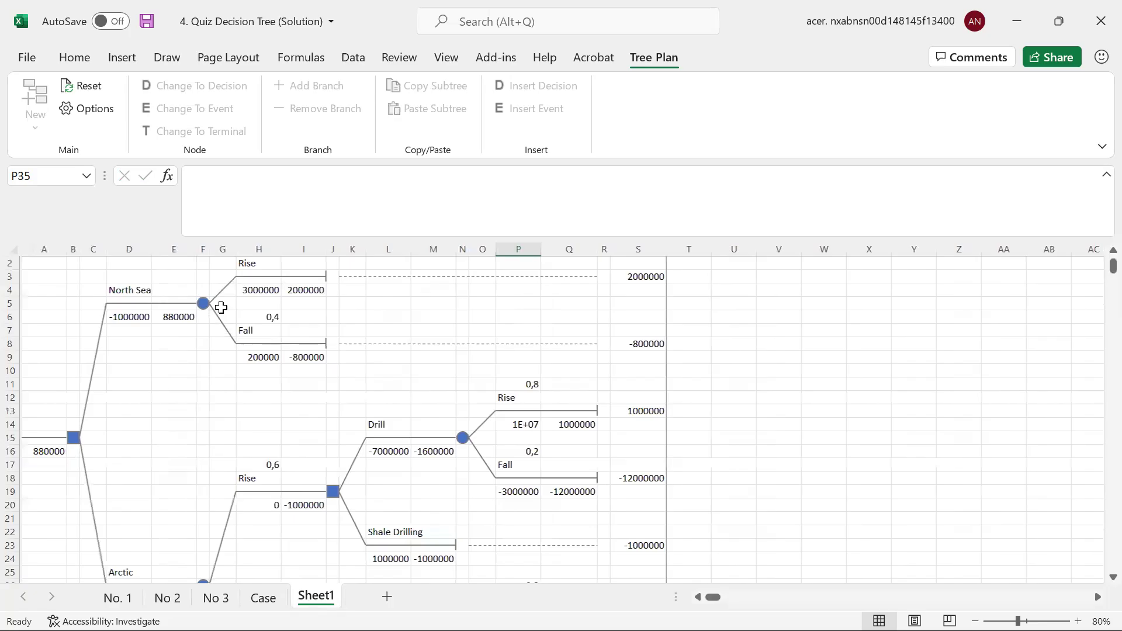
{"action": "scroll", "coordinate": [208, 378], "scroll_direction": "down", "scroll_amount": 3}
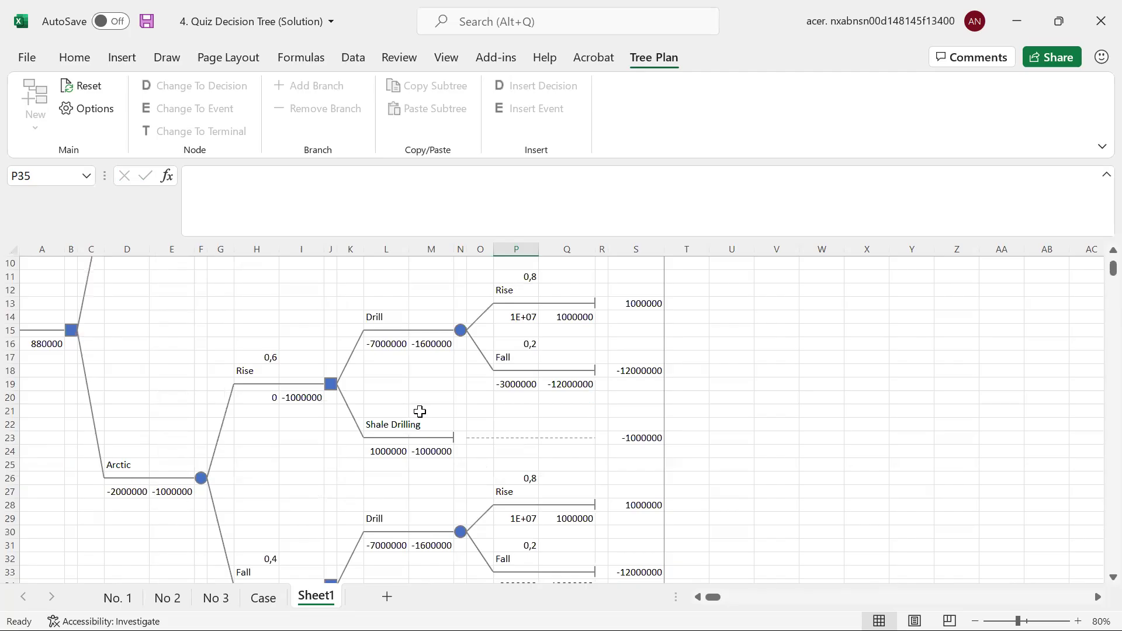
{"action": "double_click", "coordinate": [549, 250]}
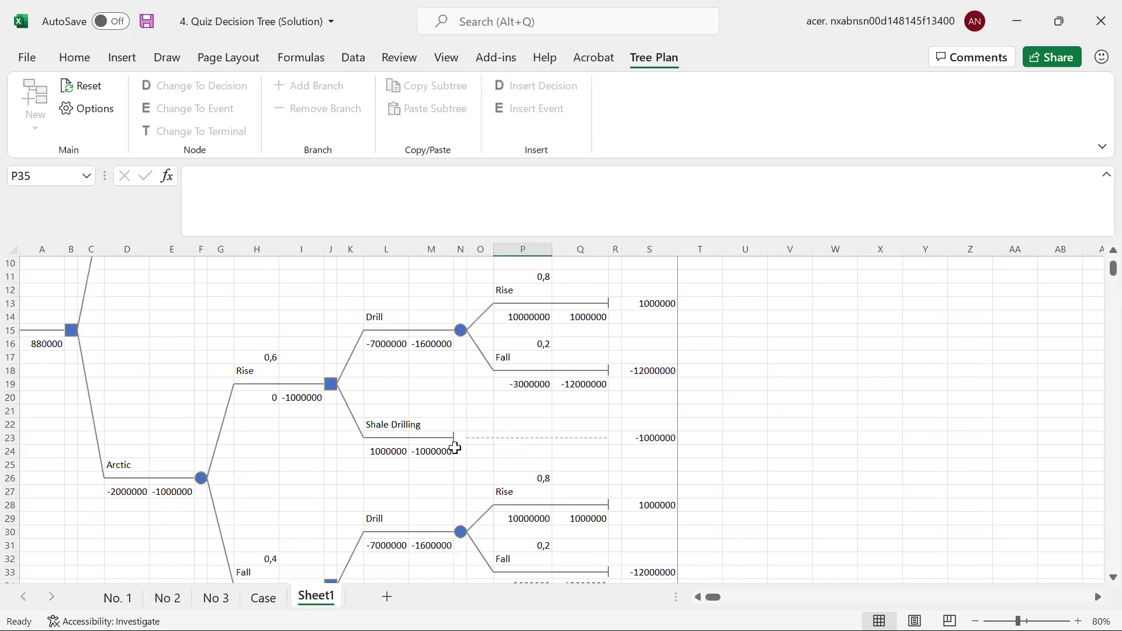
Compare the expected values of the Arctic branch in E27 and the North Sea branch in E6.
{"action": "left_click", "coordinate": [170, 494]}
{"action": "scroll", "coordinate": [173, 408], "scroll_direction": "up", "scroll_amount": 3}
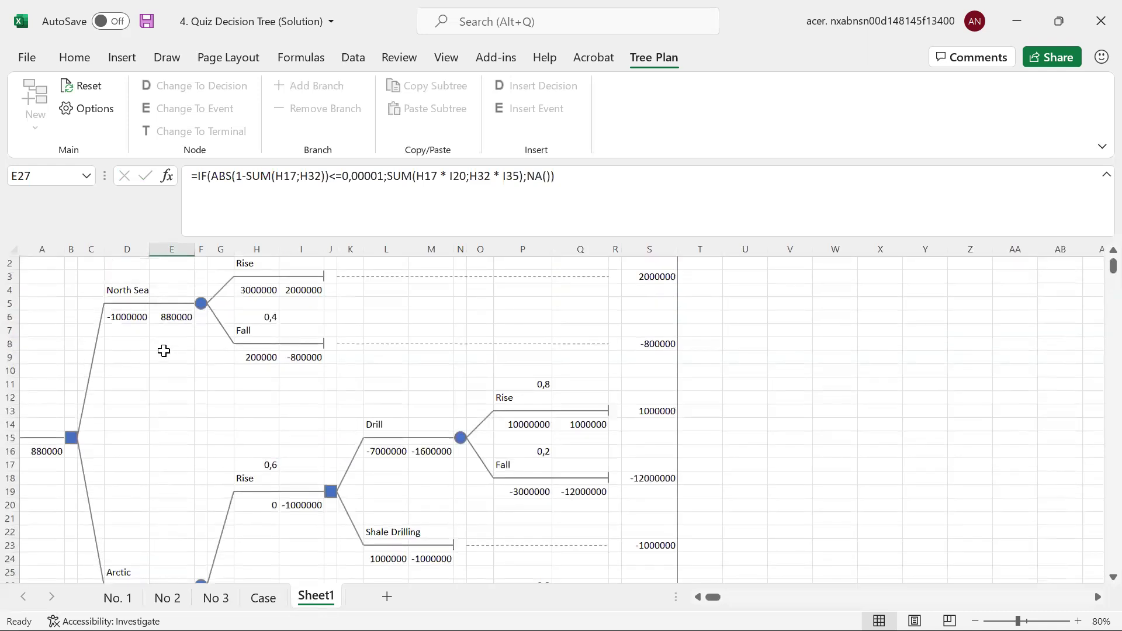
{"action": "left_click", "coordinate": [185, 319]}
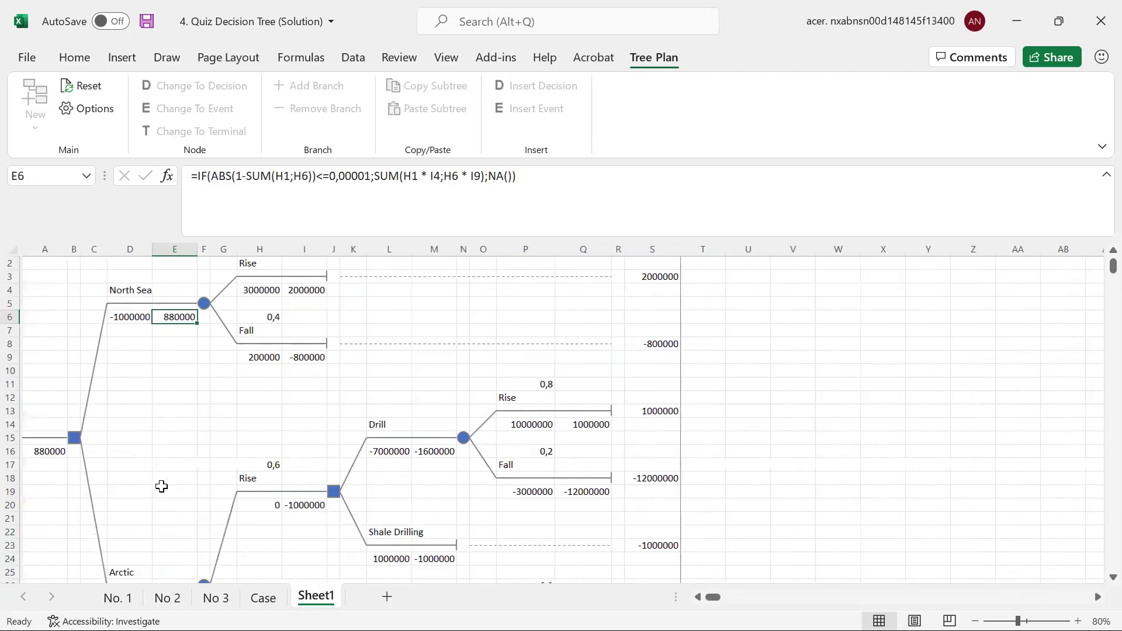
{"action": "scroll", "coordinate": [159, 426], "scroll_direction": "down", "scroll_amount": 6}
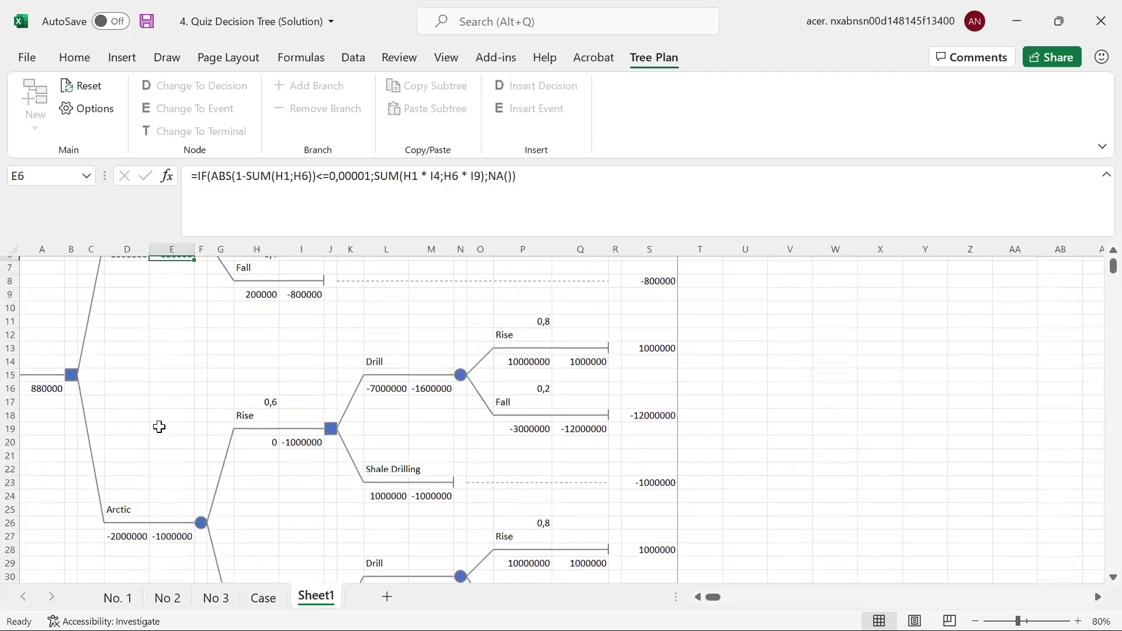
{"action": "scroll", "coordinate": [159, 427], "scroll_direction": "up", "scroll_amount": 4}
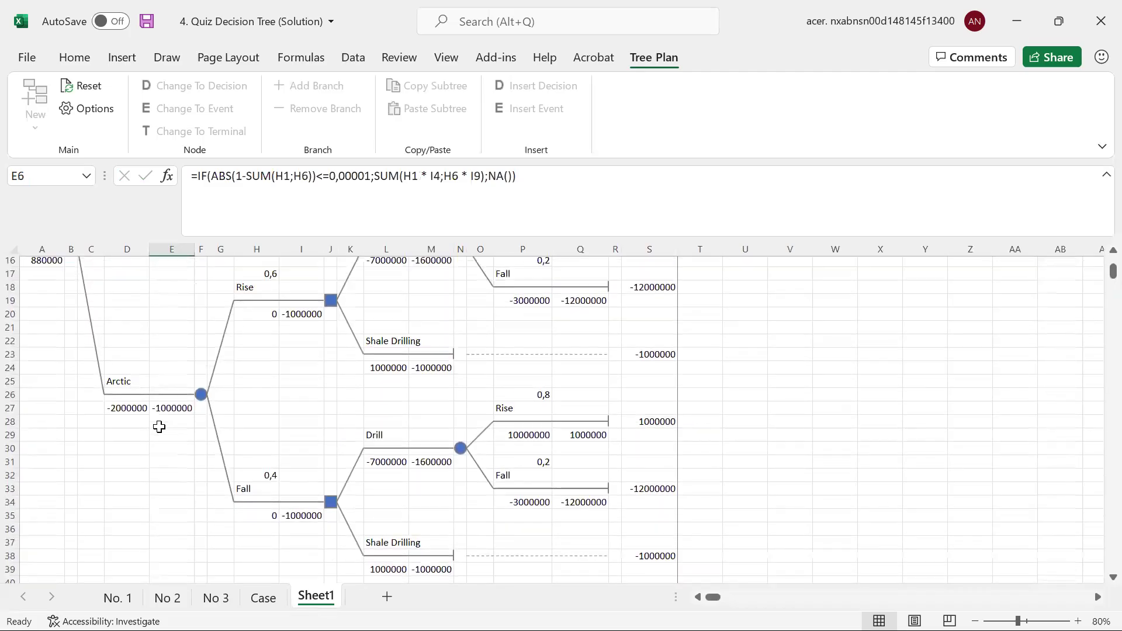
{"action": "scroll", "coordinate": [159, 427], "scroll_direction": "up", "scroll_amount": 2}
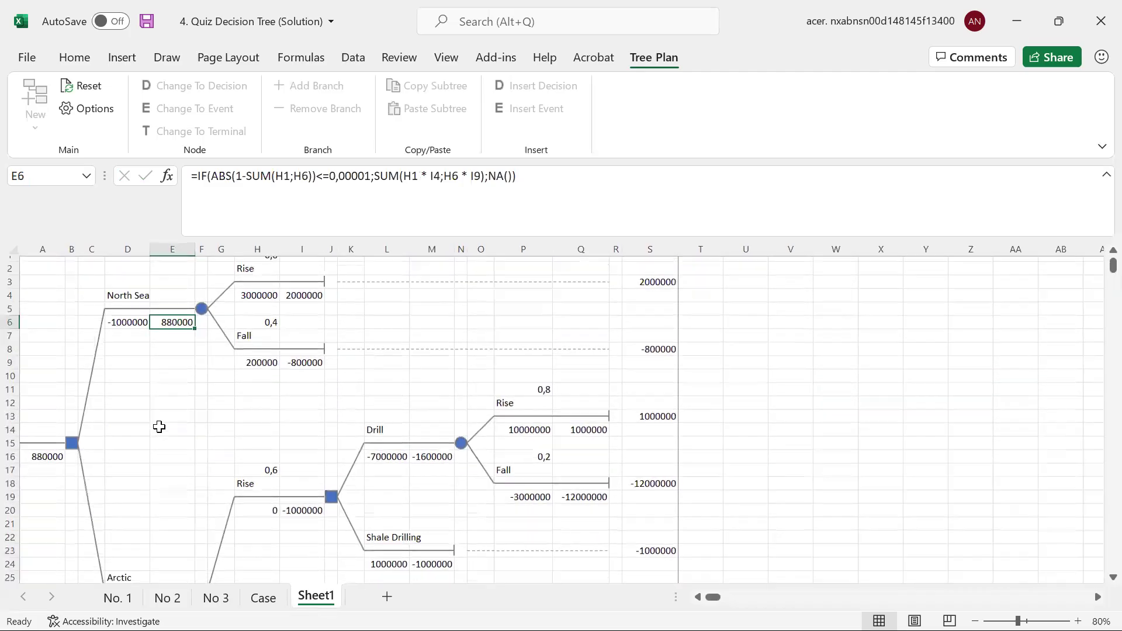